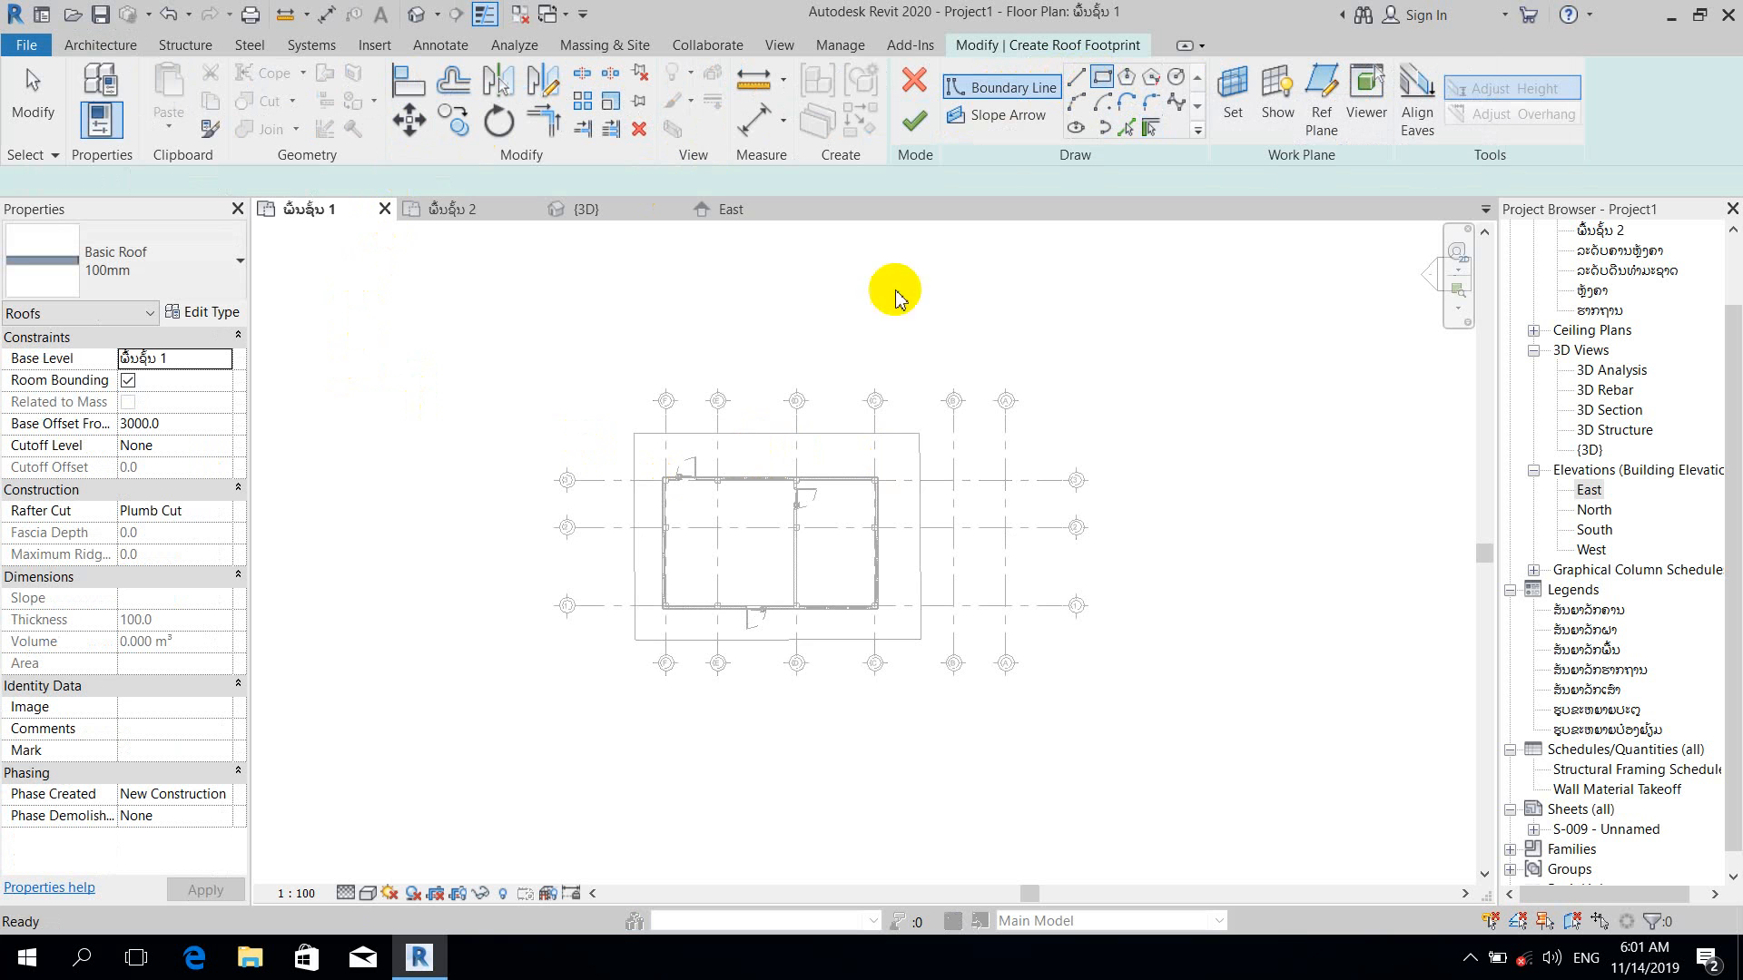
# Step: Sketch a rectangular roof boundary offset 800 outward from column F-3 to column C-1, and finish the roof
pyautogui.scroll(5, 640, 483)
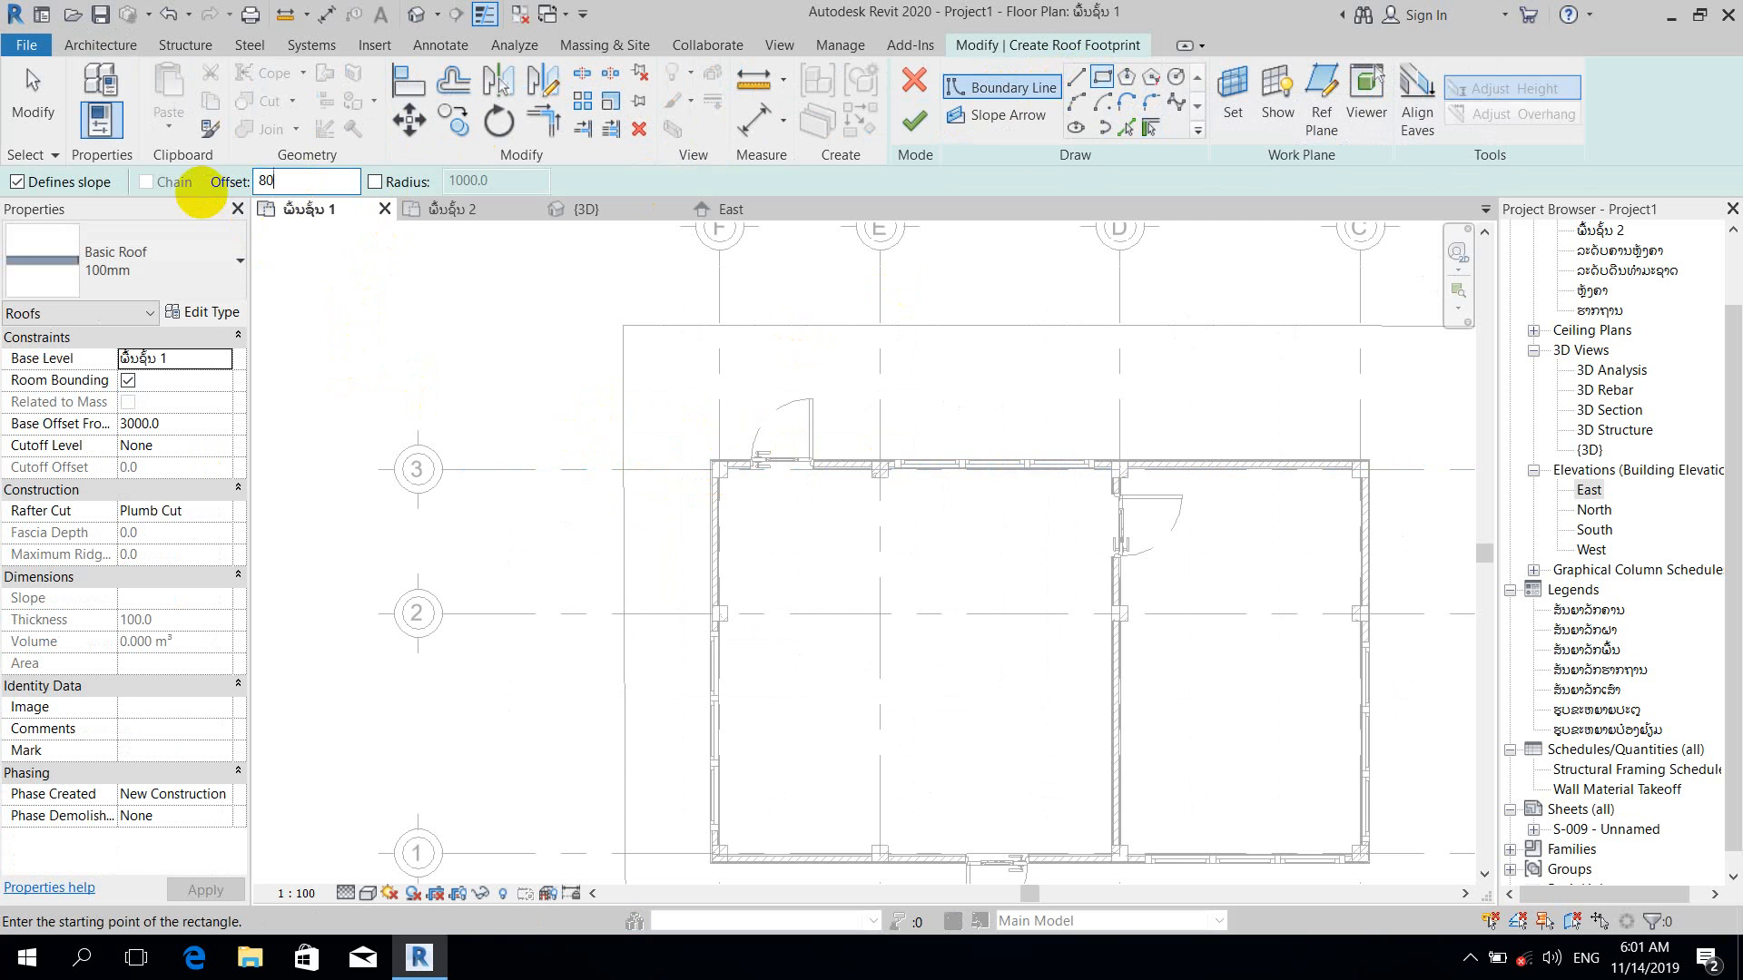
pyautogui.scroll(2, 677, 454)
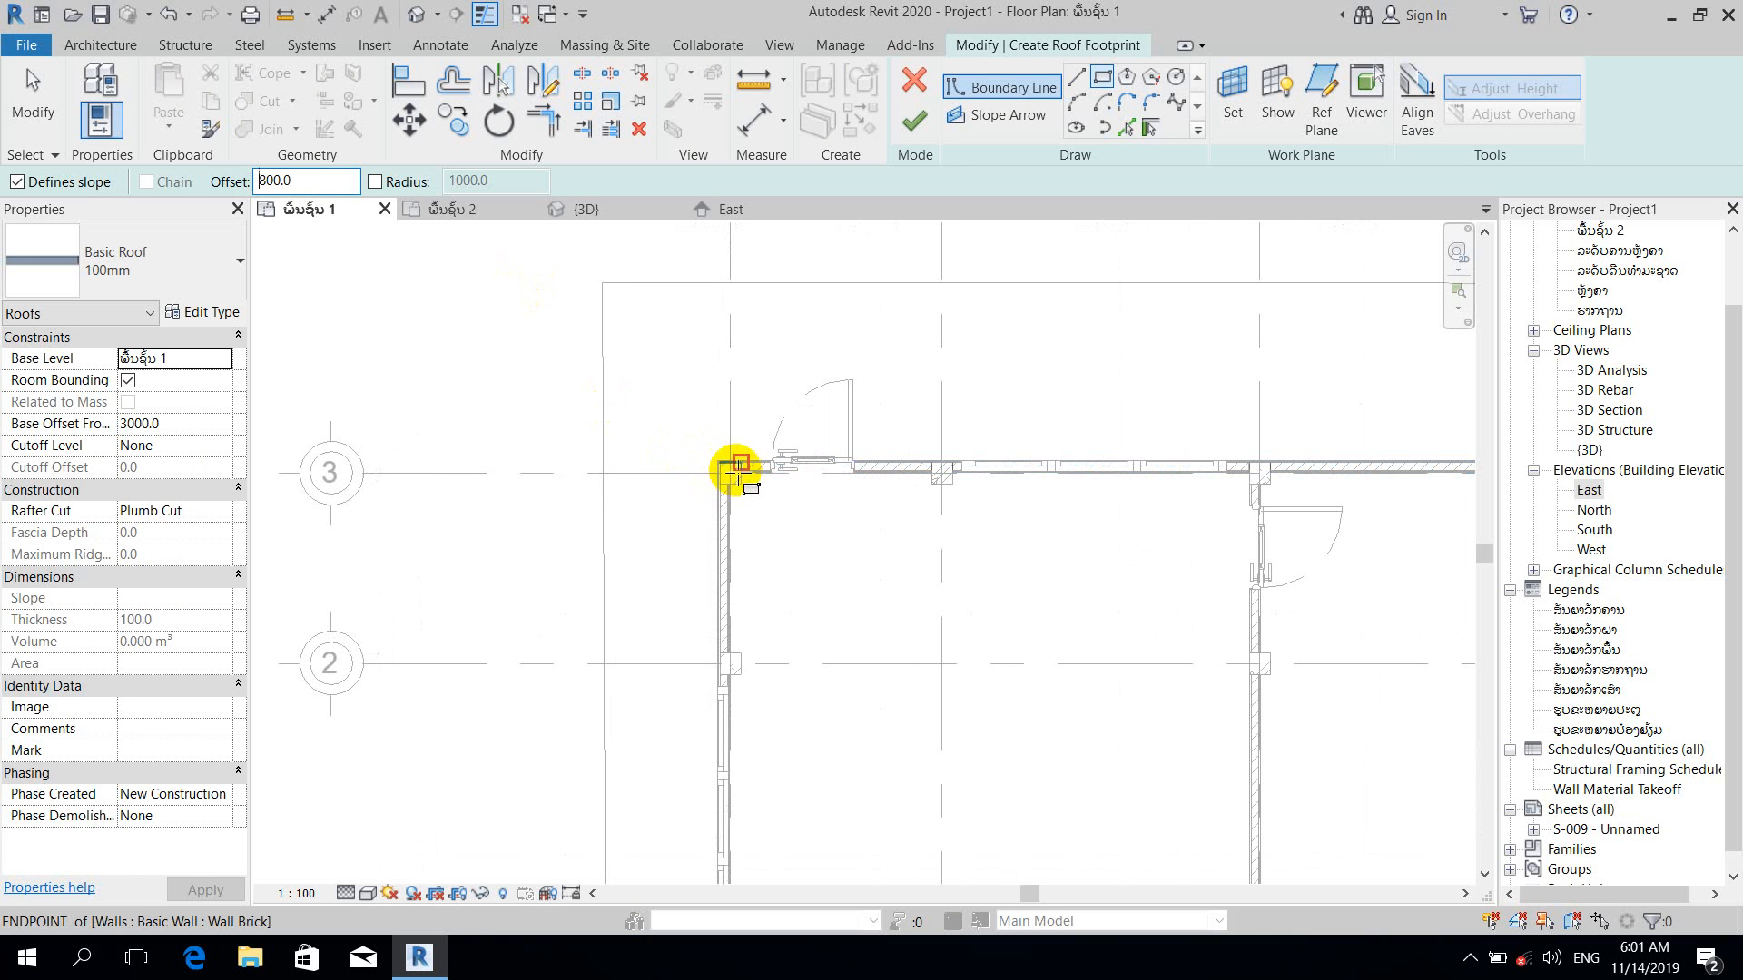
pyautogui.scroll(2, 735, 476)
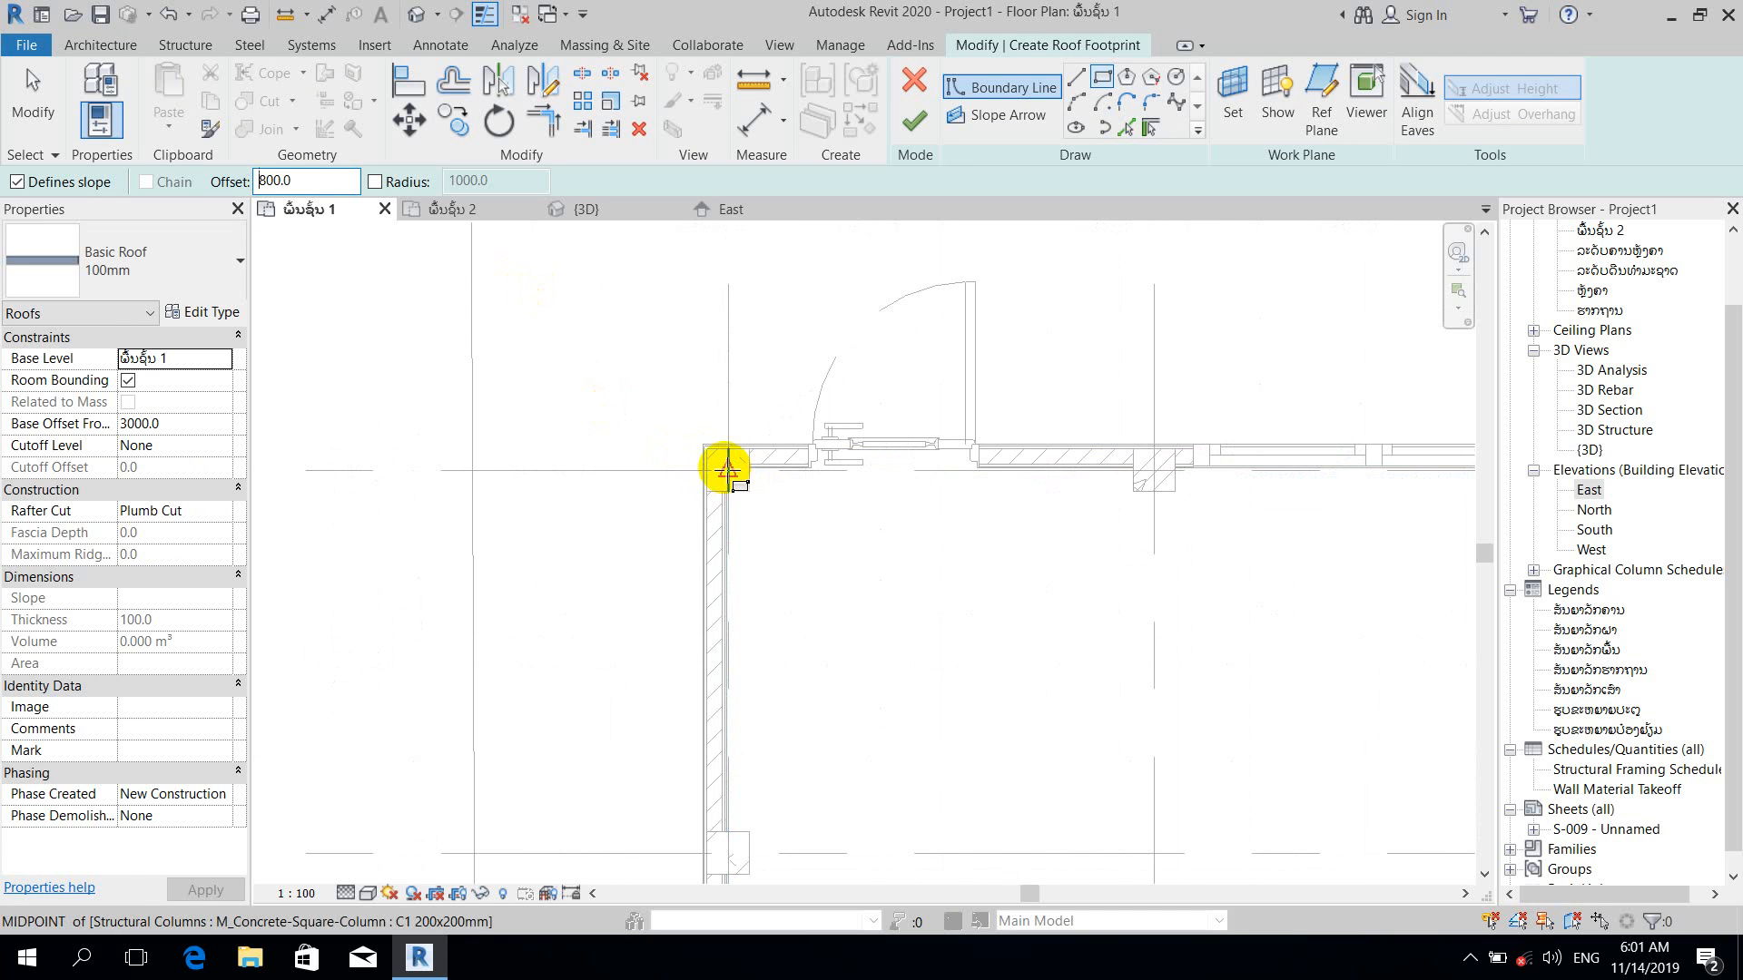
pyautogui.click(729, 473)
pyautogui.scroll(-2, 1016, 776)
pyautogui.moveTo(1039, 798); pyautogui.dragTo(761, 517, button='middle')
pyautogui.scroll(-2, 817, 545)
pyautogui.scroll(2, 902, 544)
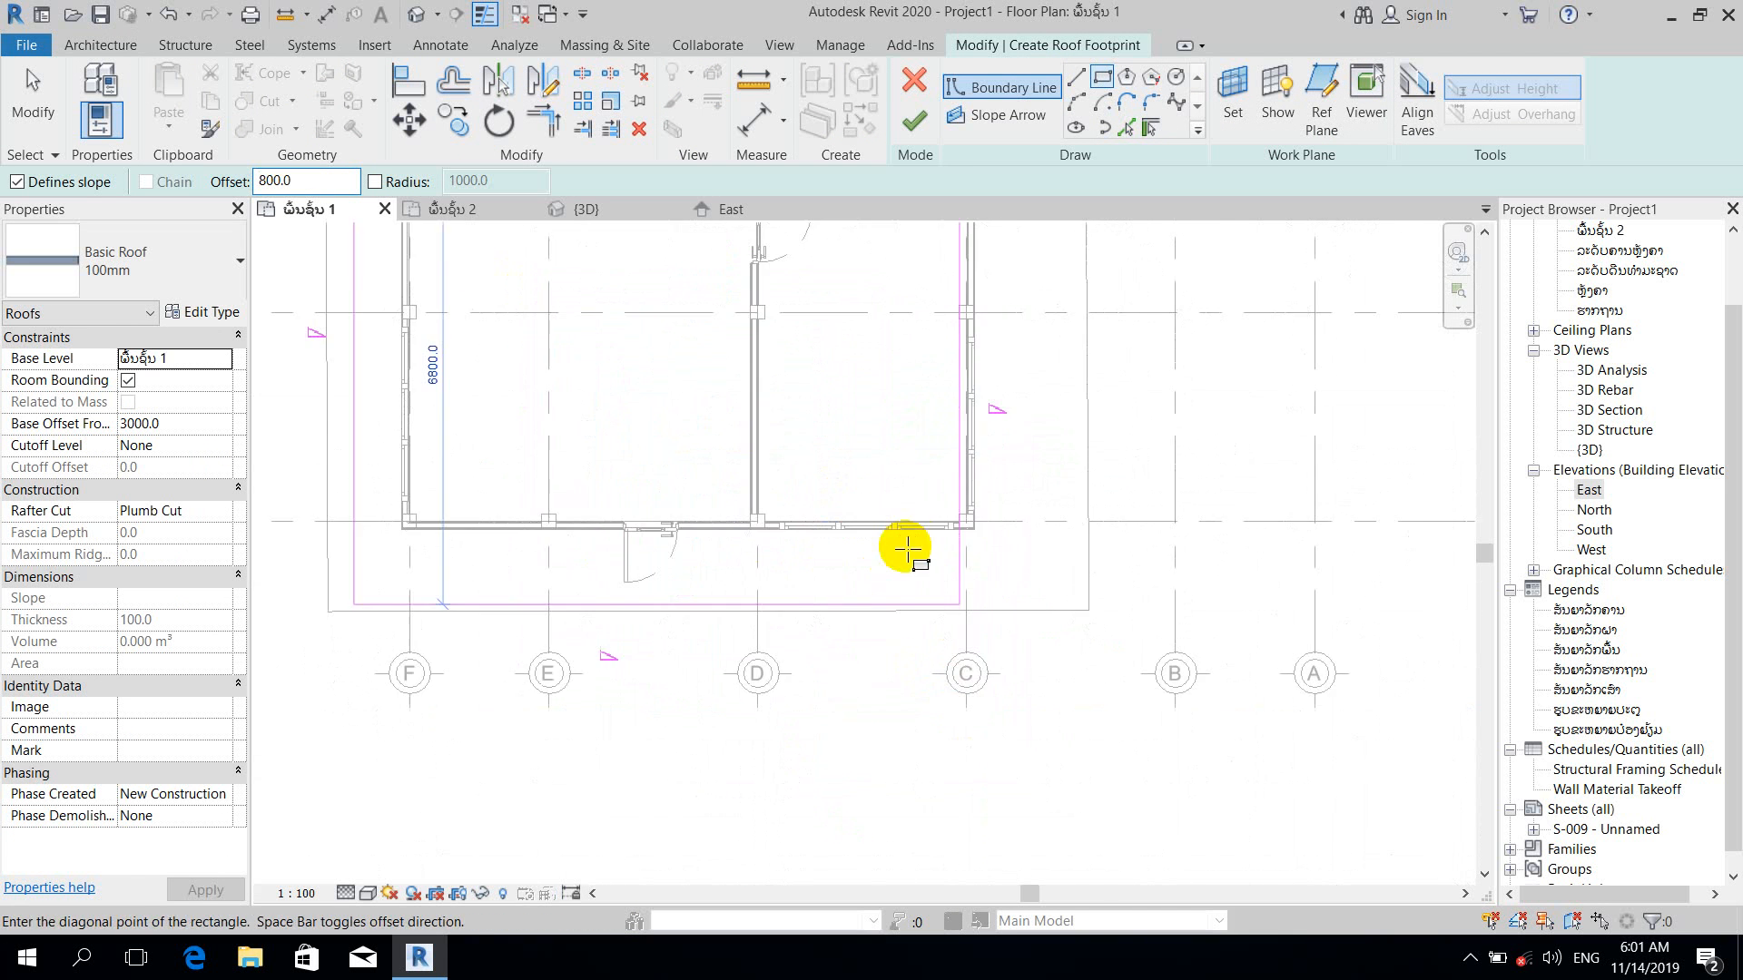
pyautogui.scroll(2, 996, 514)
pyautogui.click(1012, 505)
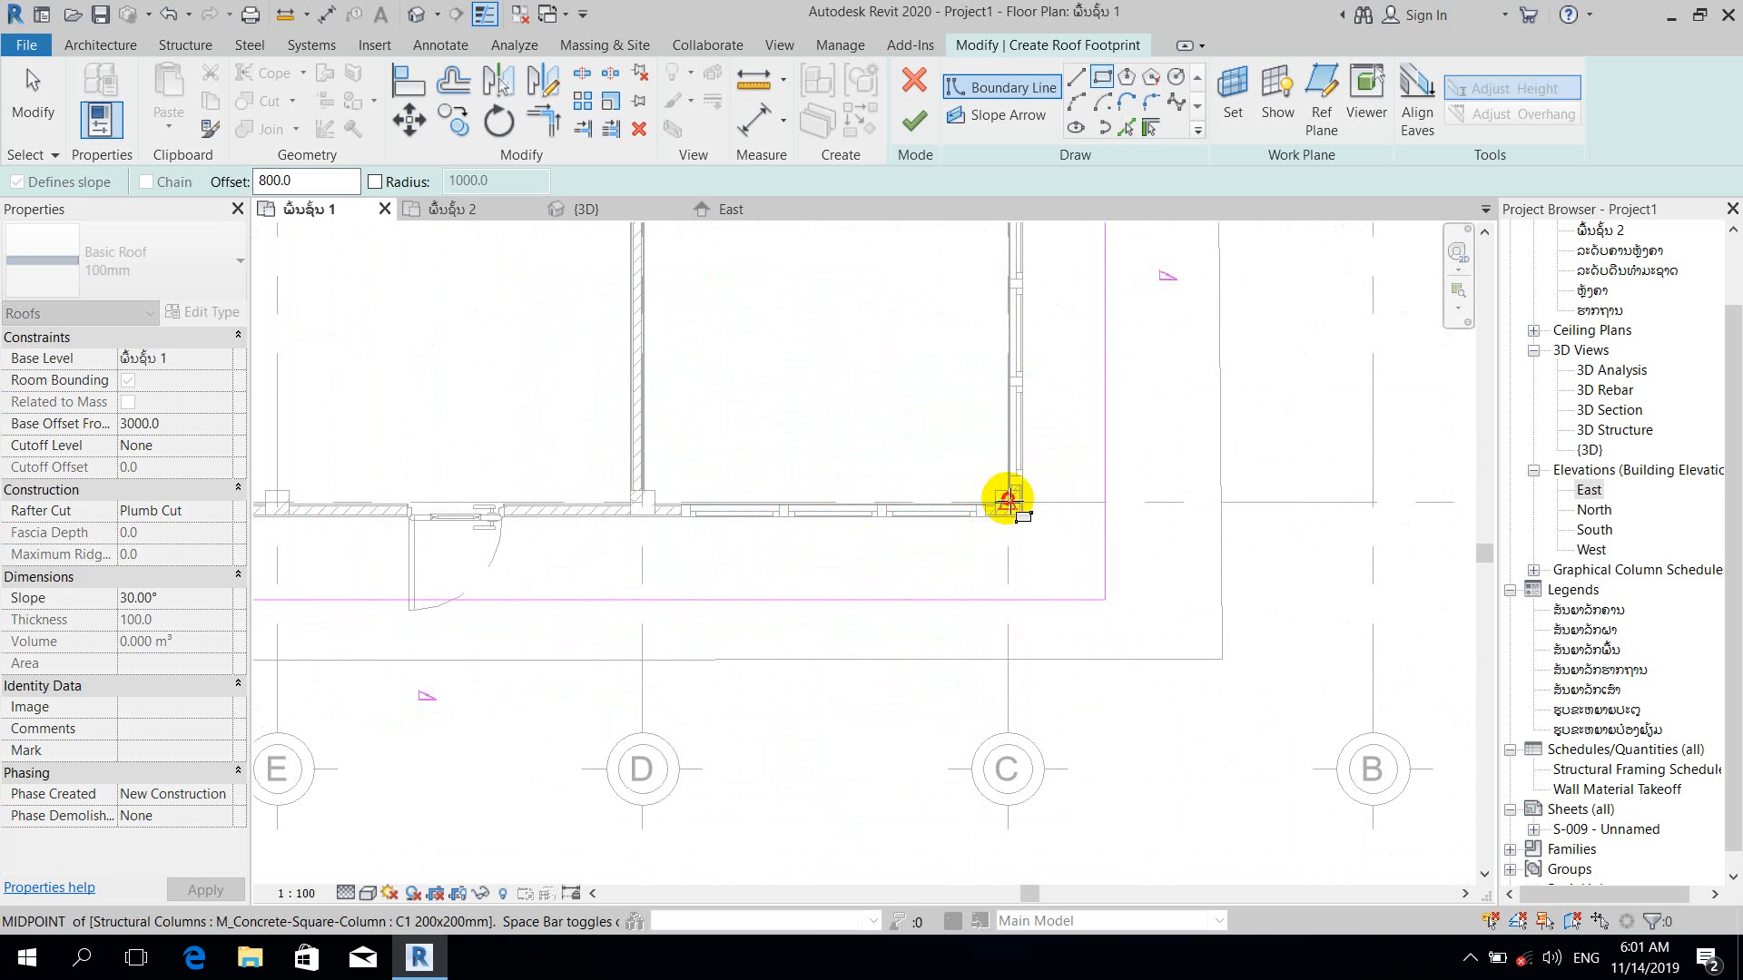
pyautogui.click(914, 121)
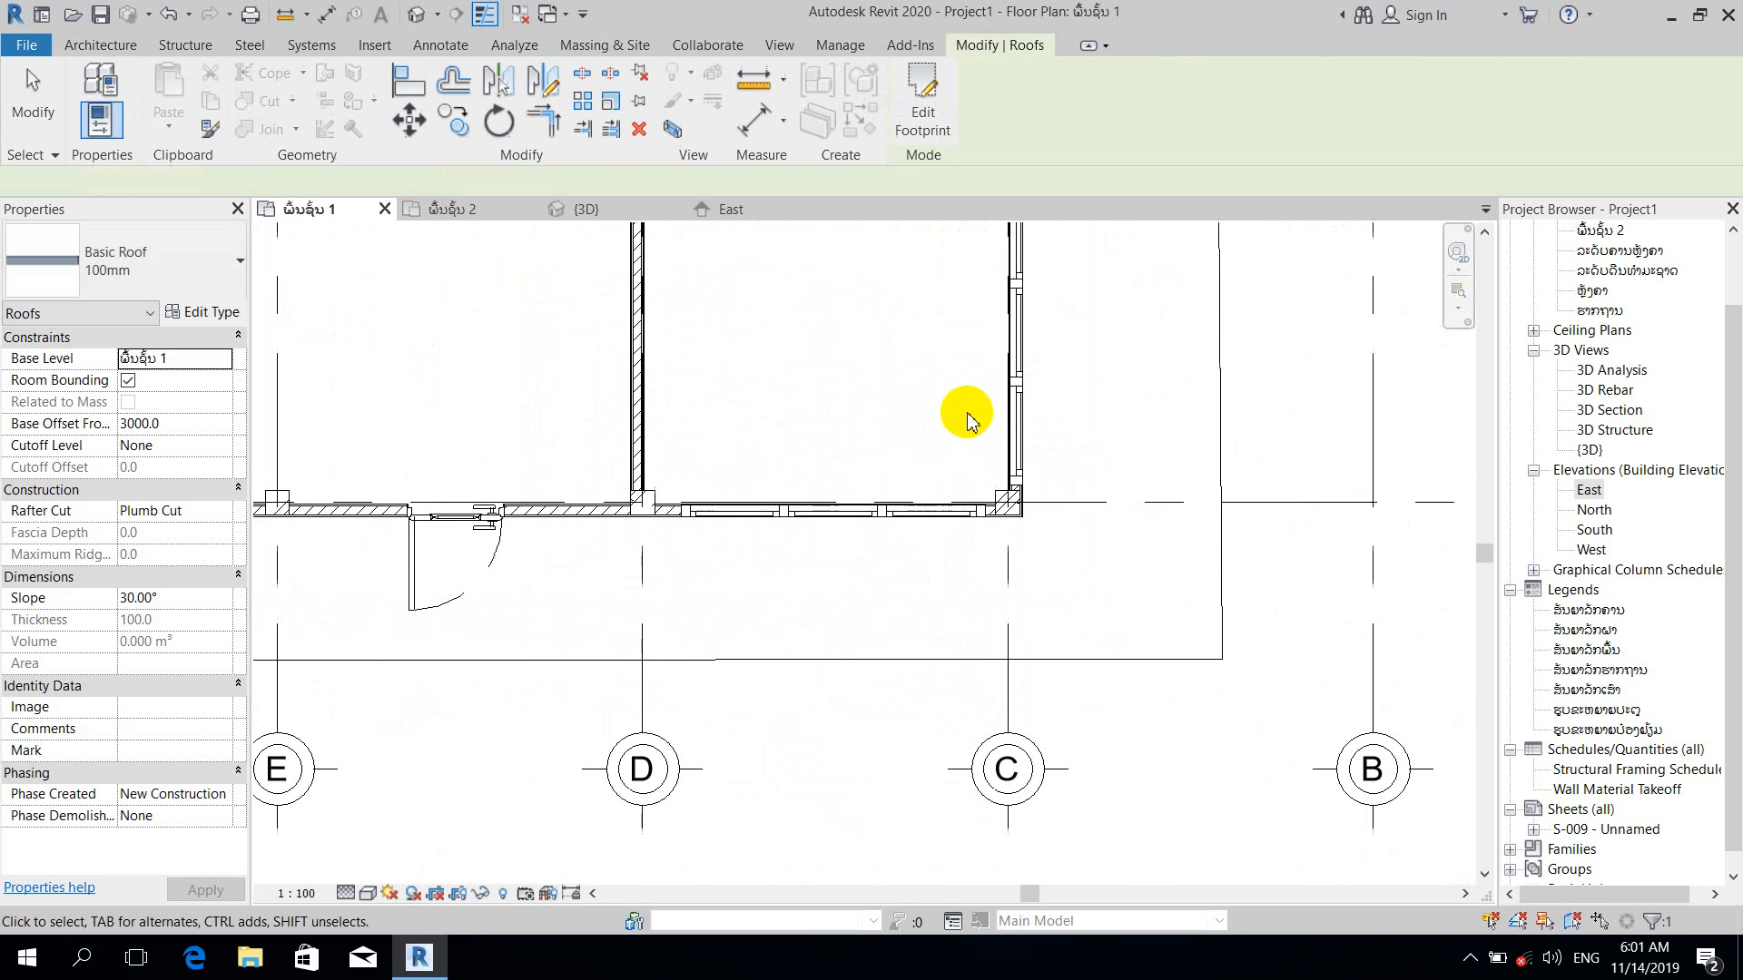
# Step: Check the new roof in the 3D view, select it, and open its footprint for editing in floor plan ພື້ນຊັ້ນ 2
pyautogui.scroll(-2, 964, 453)
pyautogui.click(560, 216)
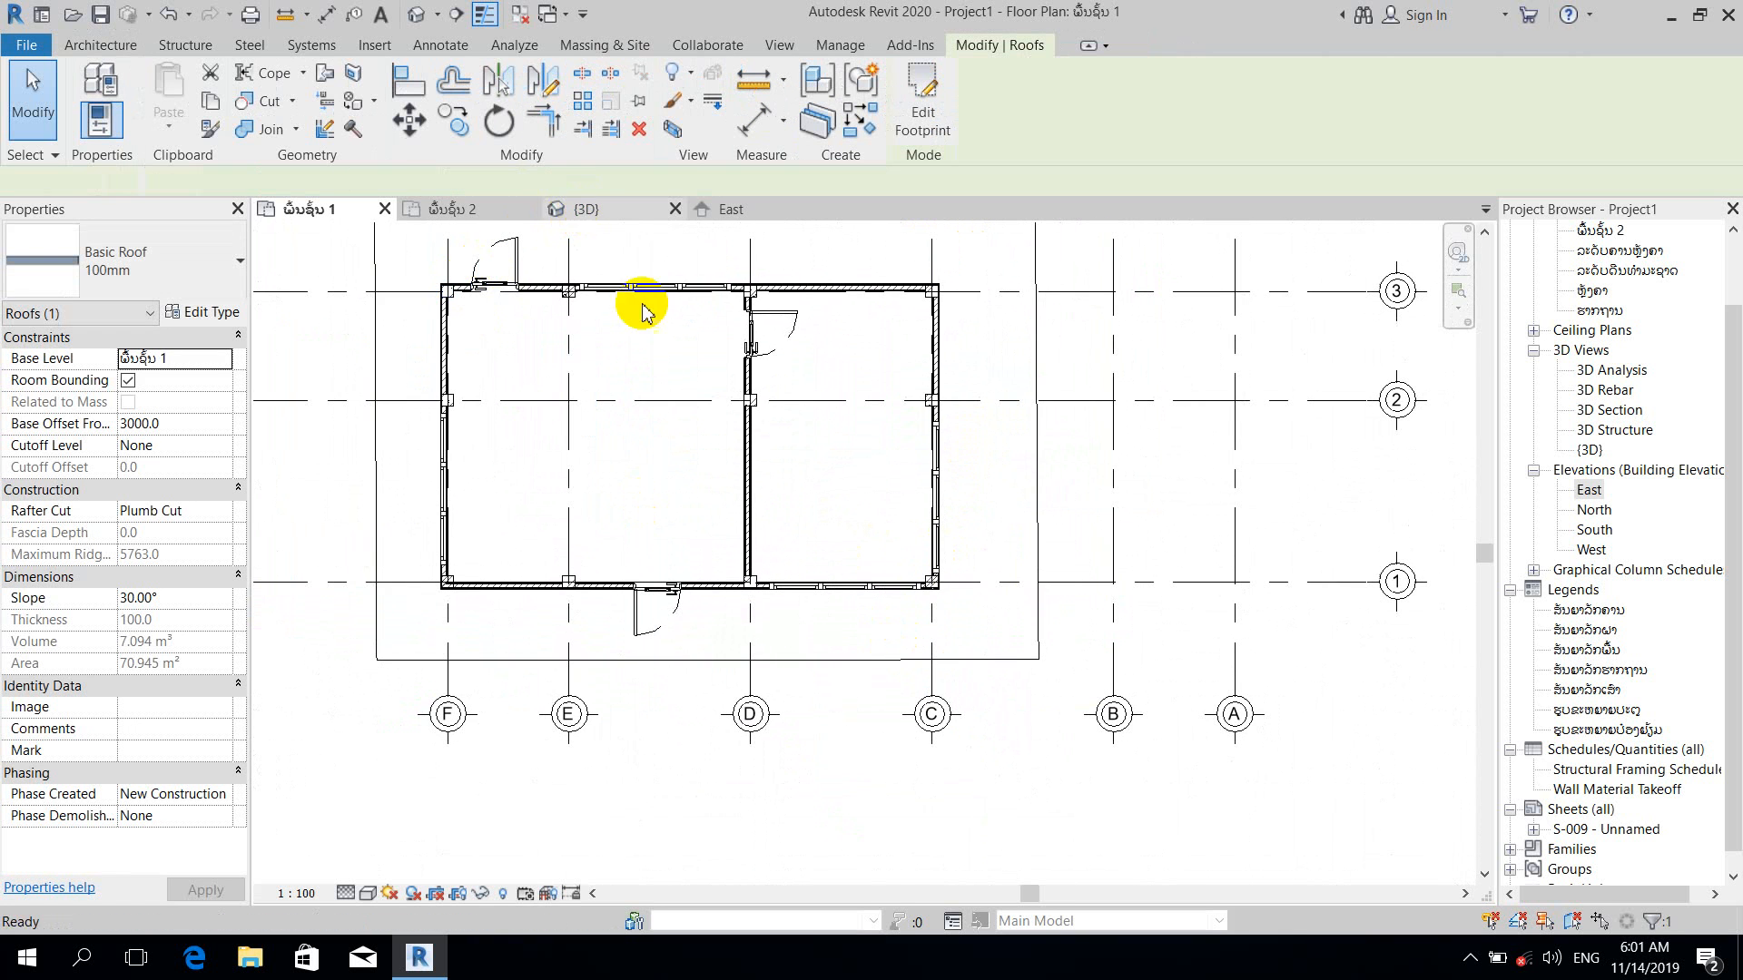
pyautogui.click(965, 363)
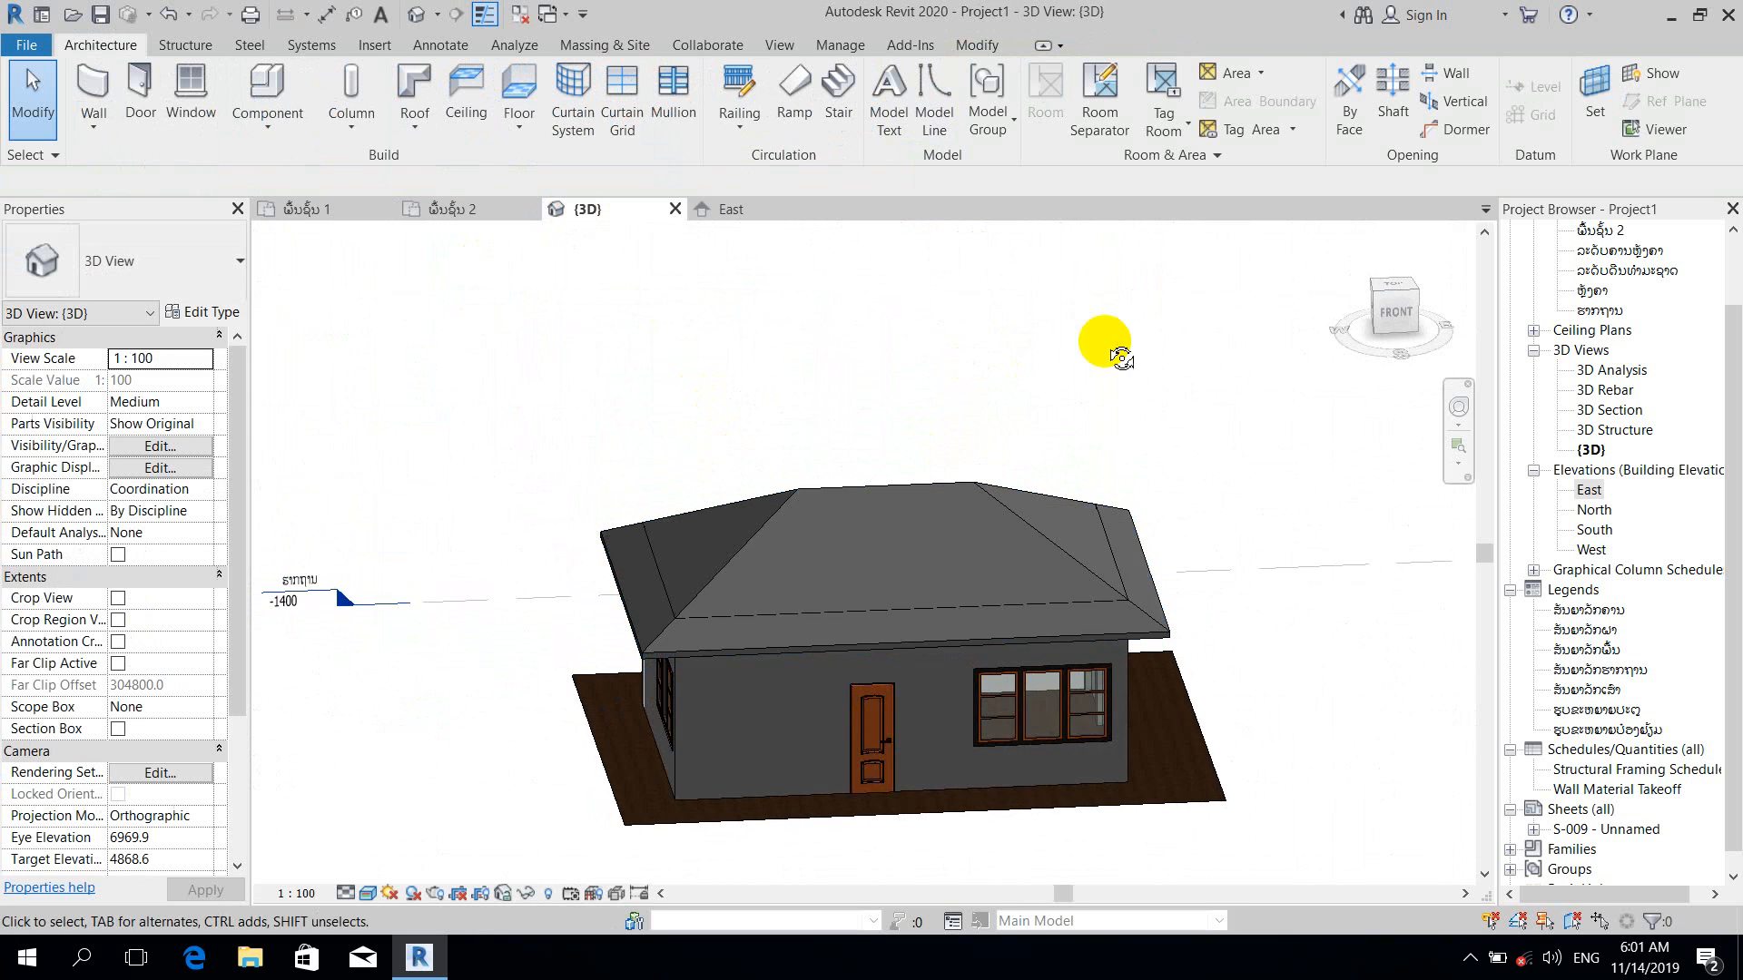
pyautogui.keyDown('shift'); pyautogui.moveTo(1105, 343); pyautogui.dragTo(938, 469, button='middle'); pyautogui.keyUp('shift')
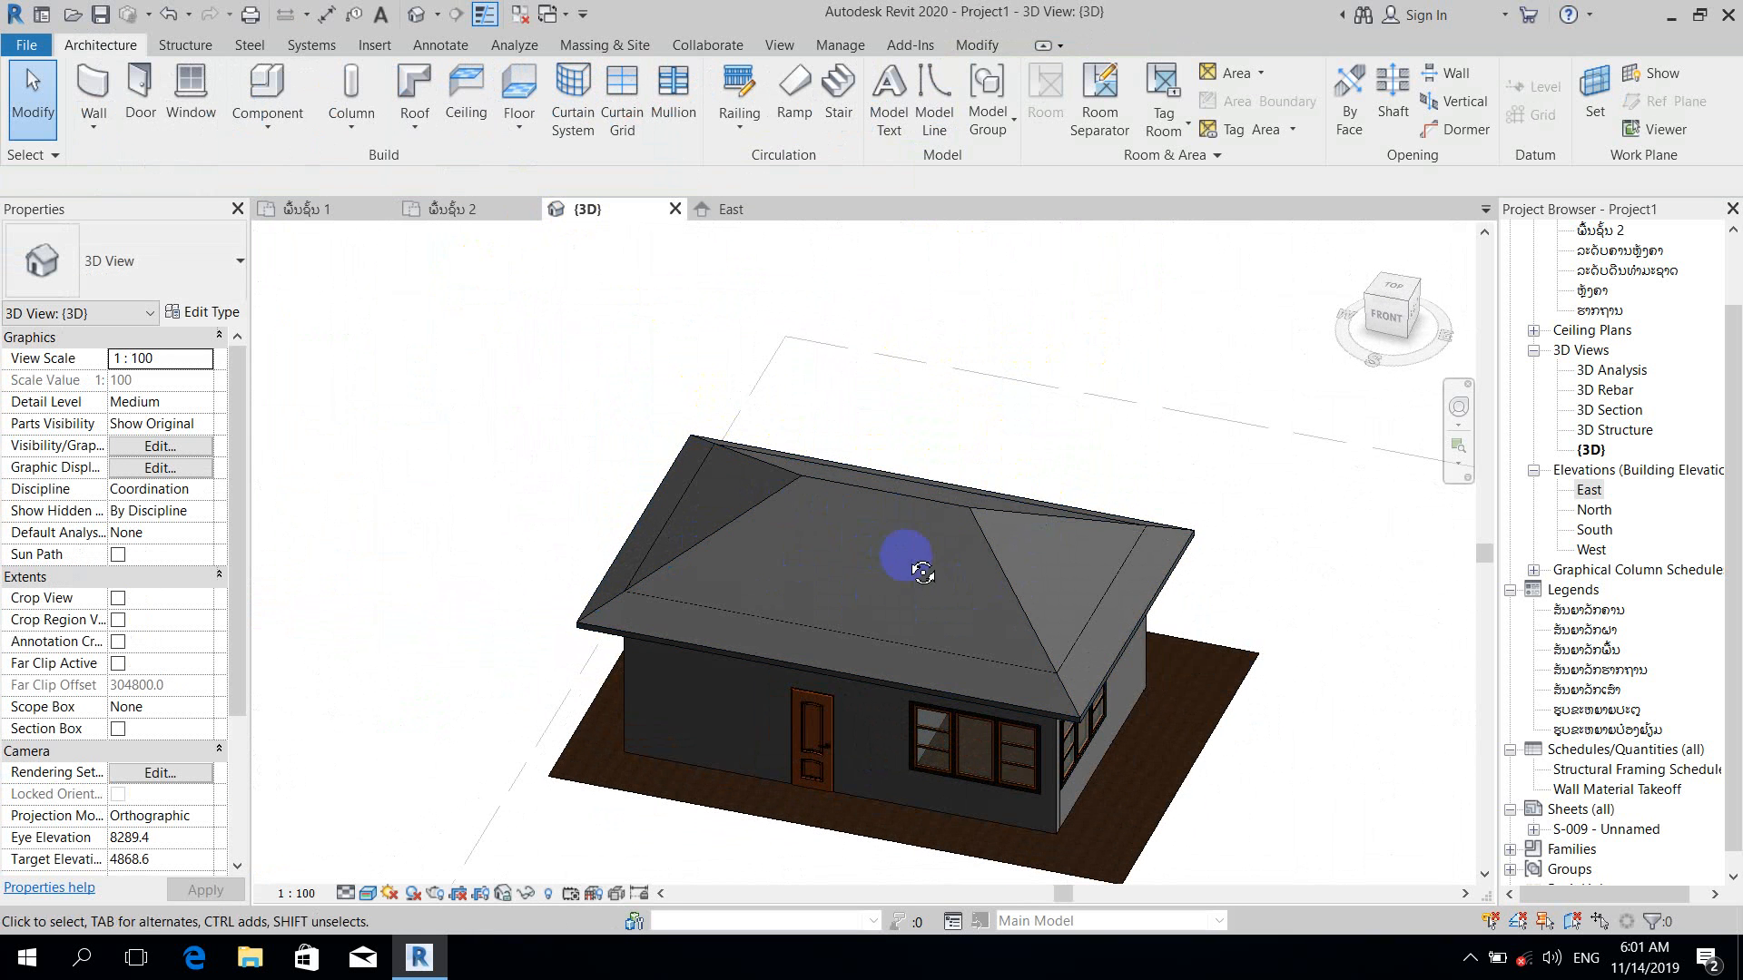
pyautogui.keyDown('shift'); pyautogui.moveTo(922, 573); pyautogui.dragTo(989, 506, button='middle'); pyautogui.keyUp('shift')
pyautogui.click(987, 499)
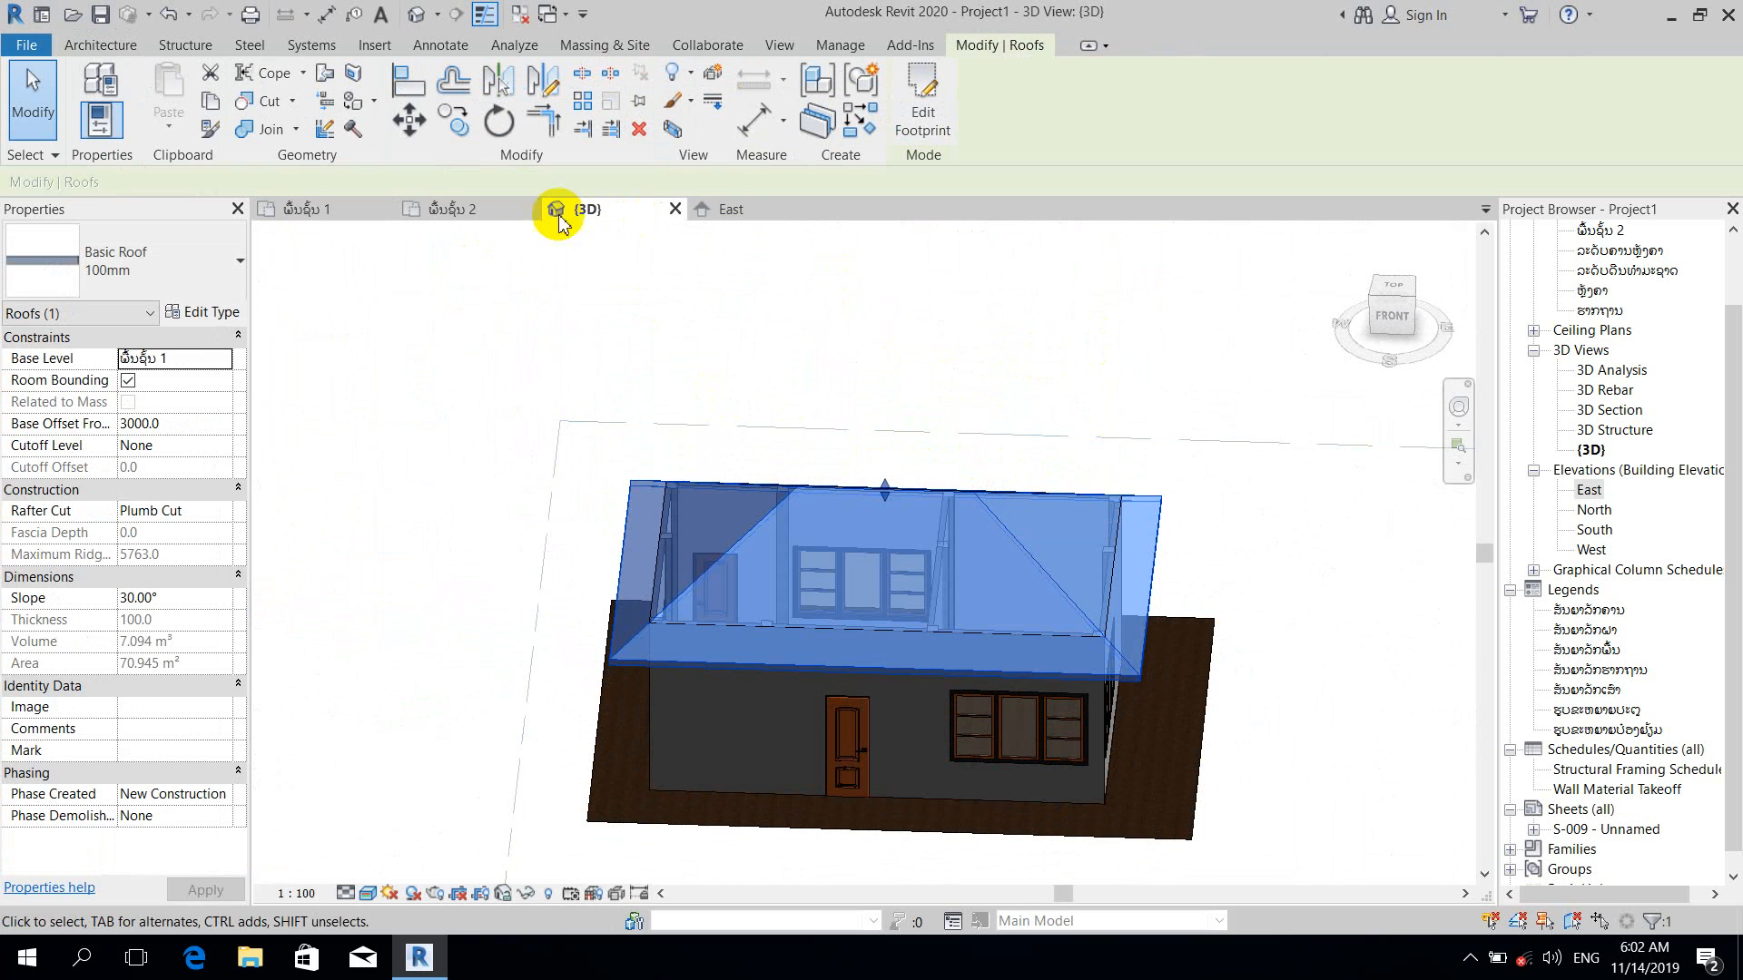
pyautogui.click(330, 211)
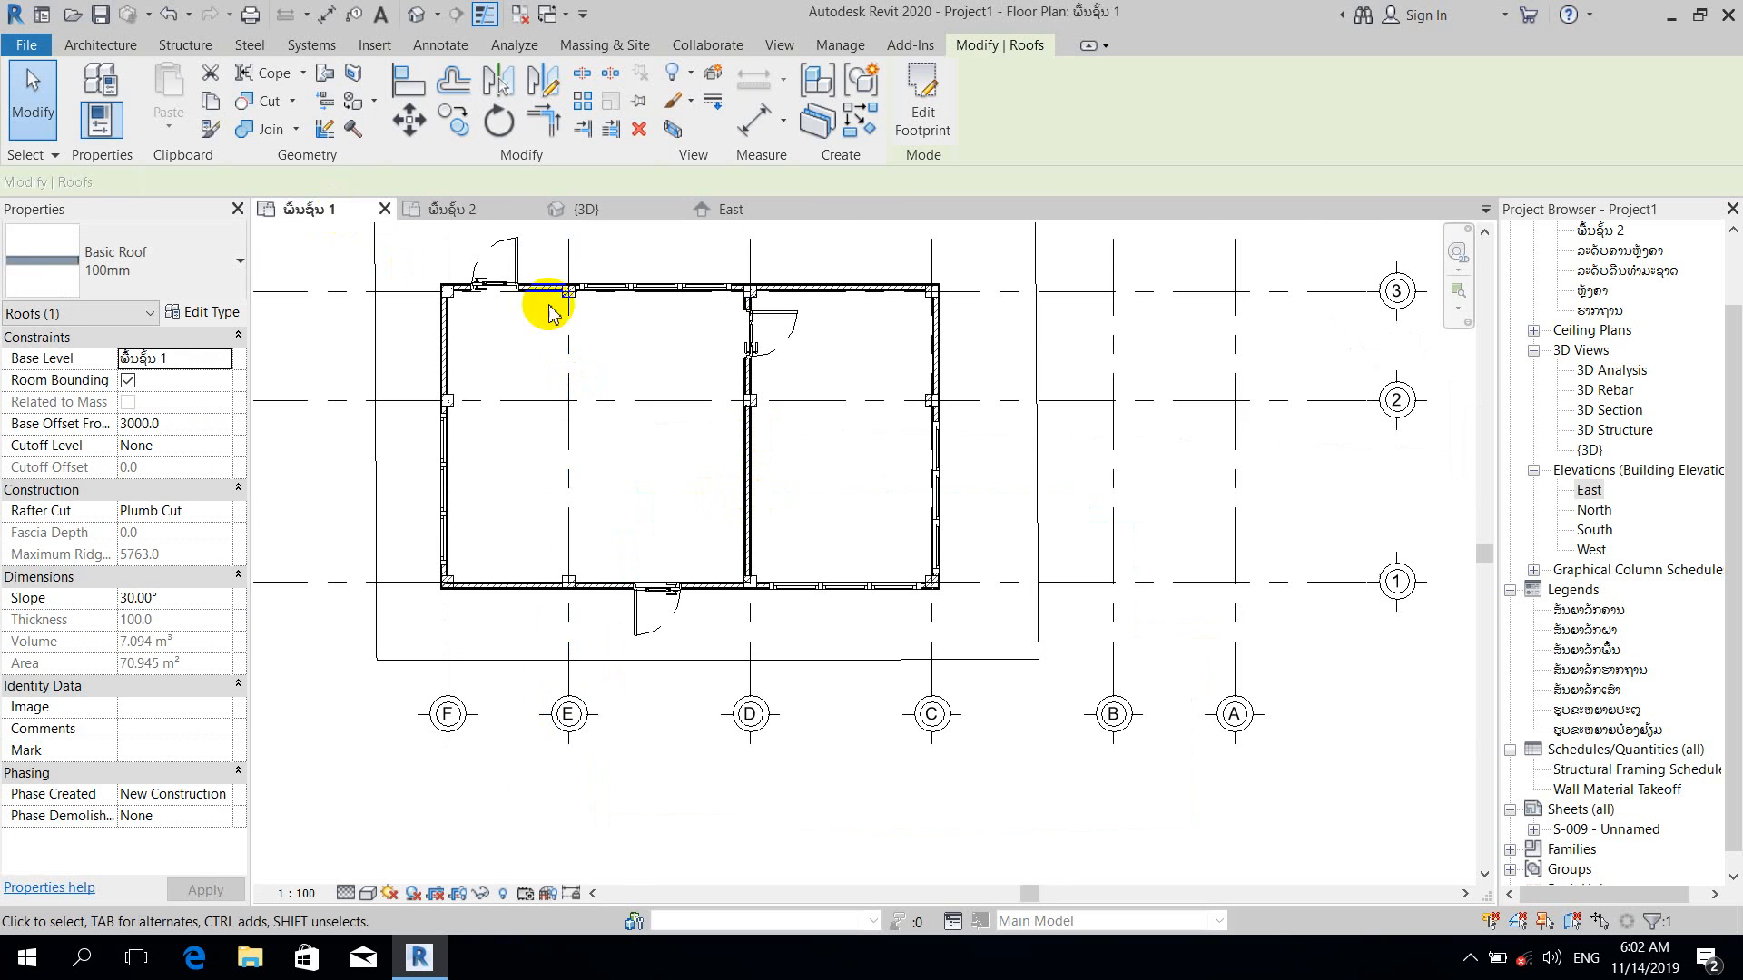
pyautogui.click(461, 207)
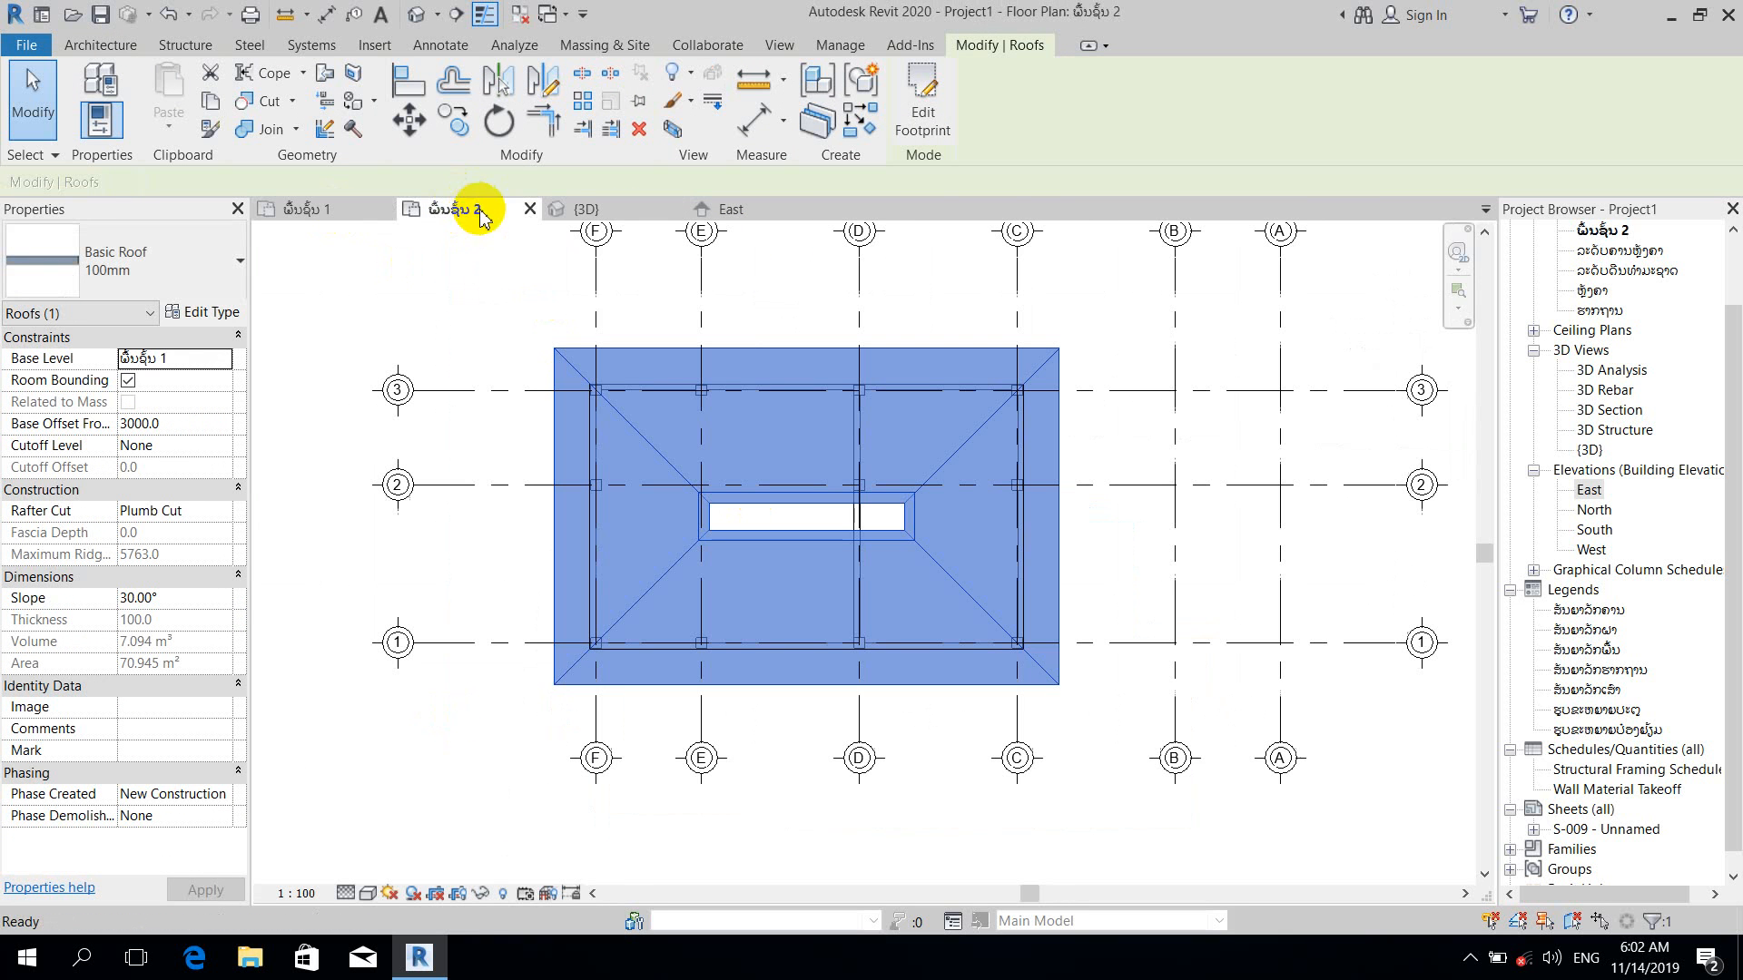
pyautogui.click(933, 114)
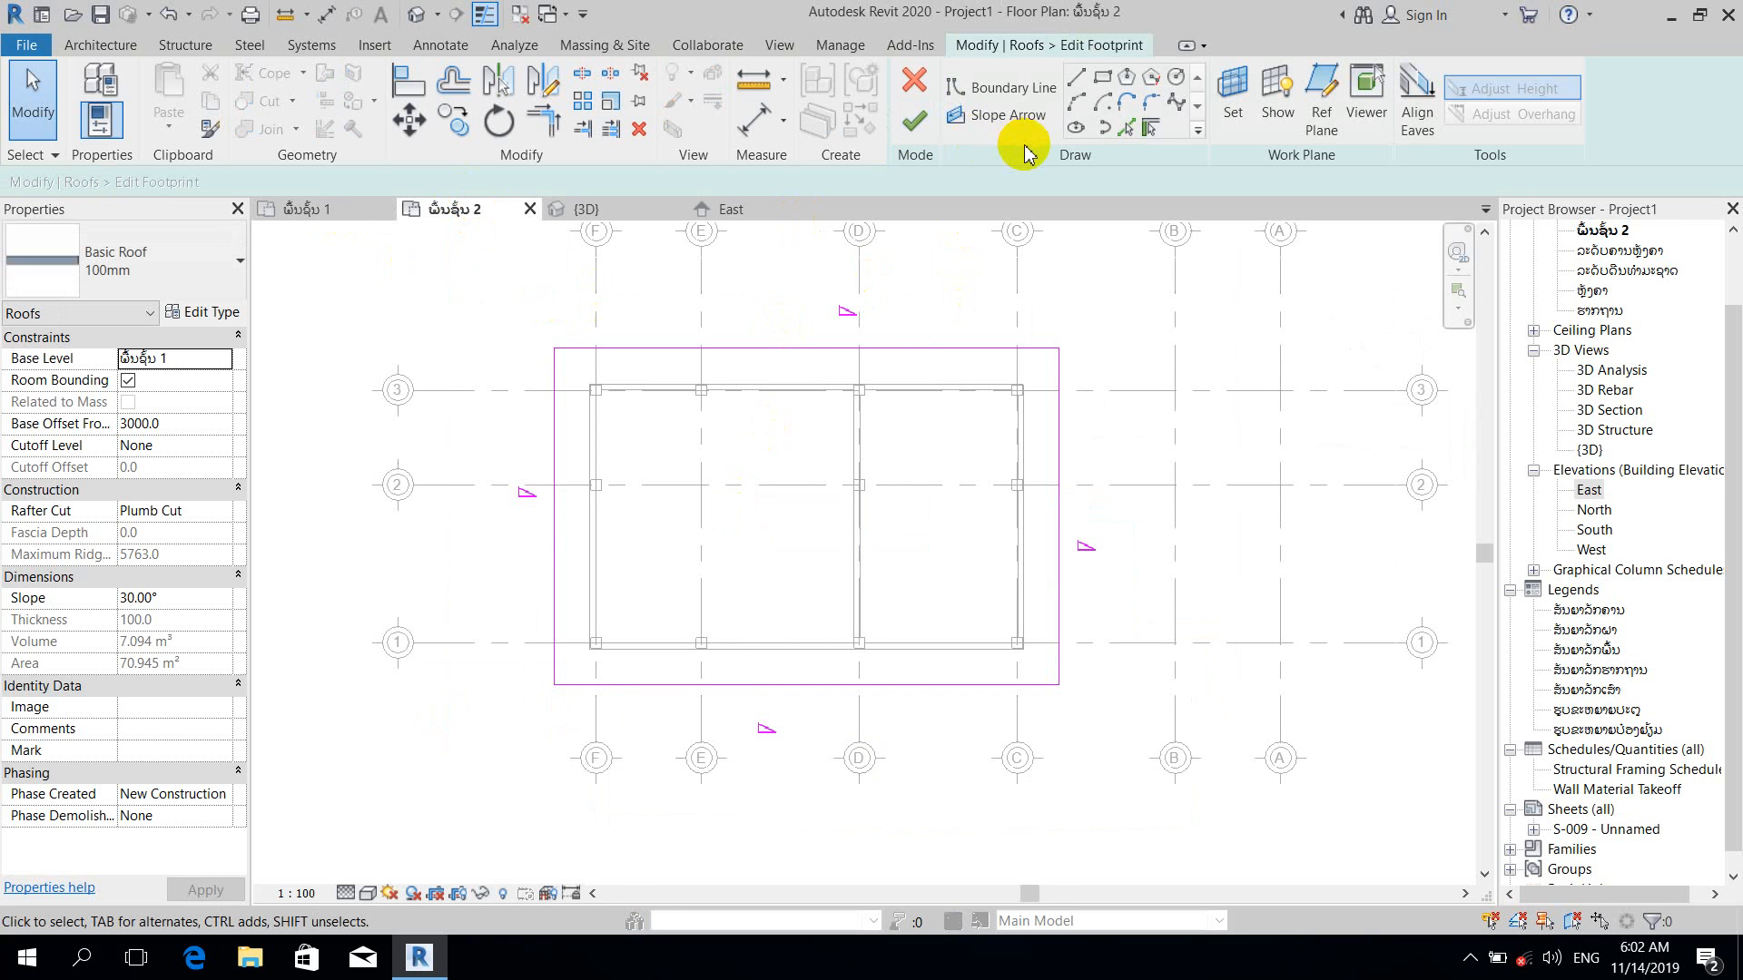
# Step: Sketch an inner rectangular boundary with an offset of -200 from column F-3 to column C-1
pyautogui.click(1102, 79)
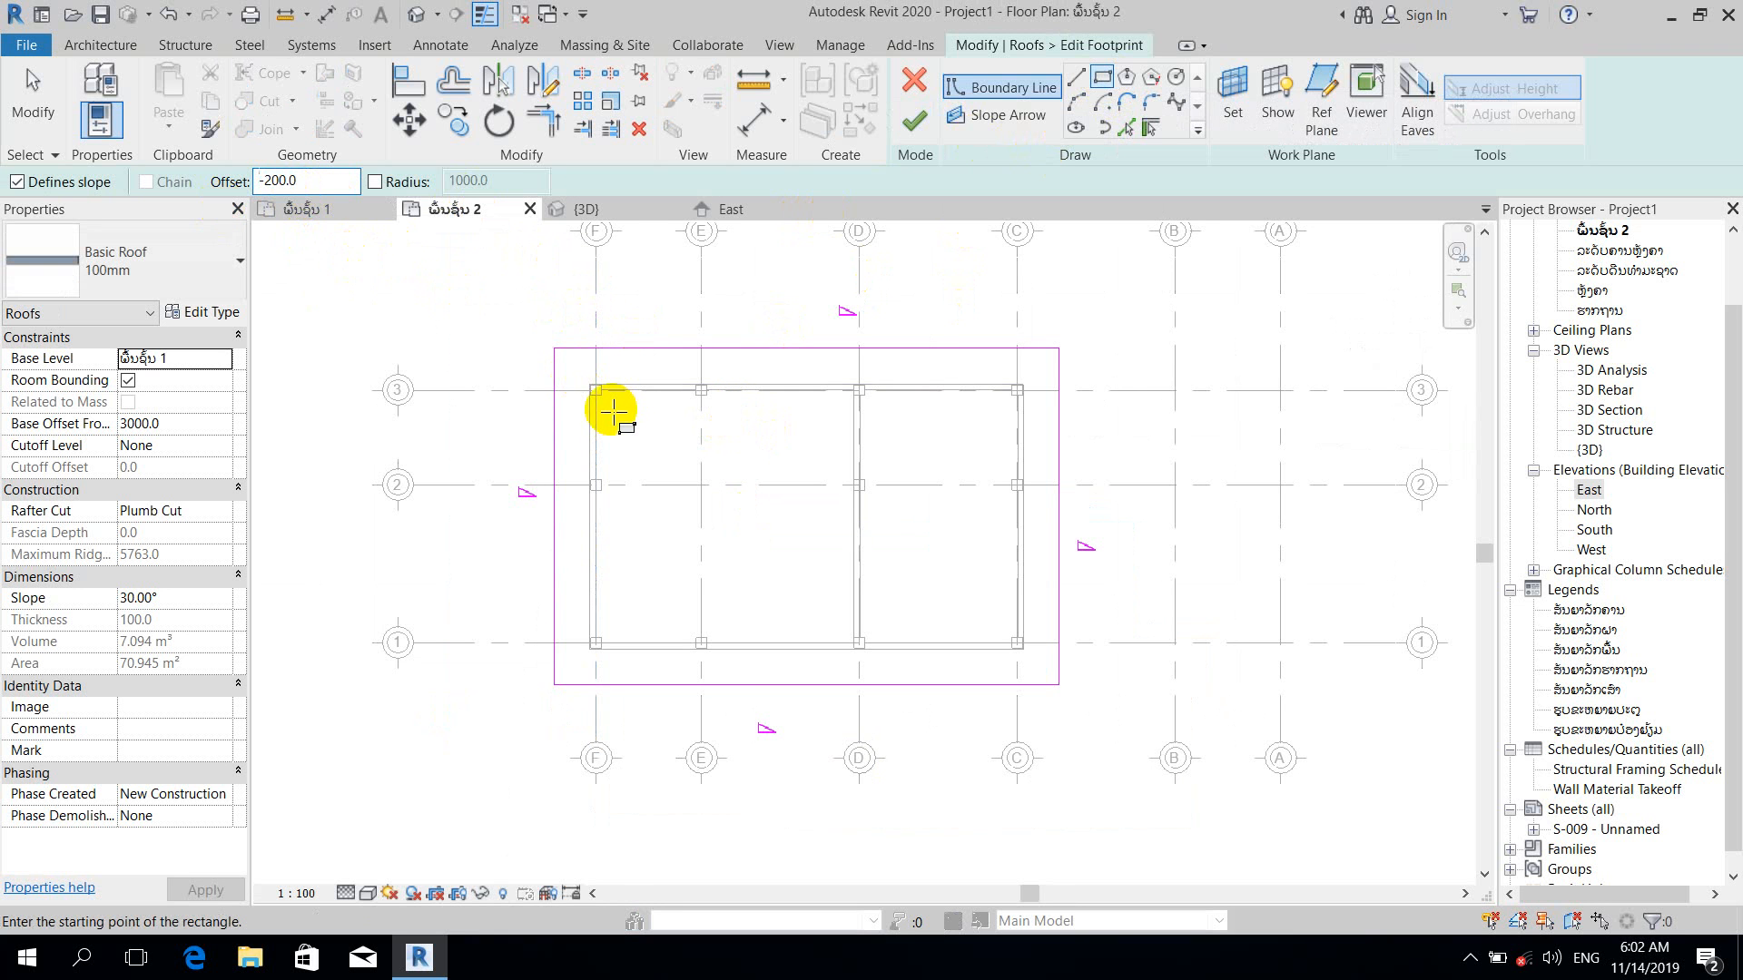
pyautogui.scroll(3, 614, 411)
pyautogui.scroll(2, 588, 376)
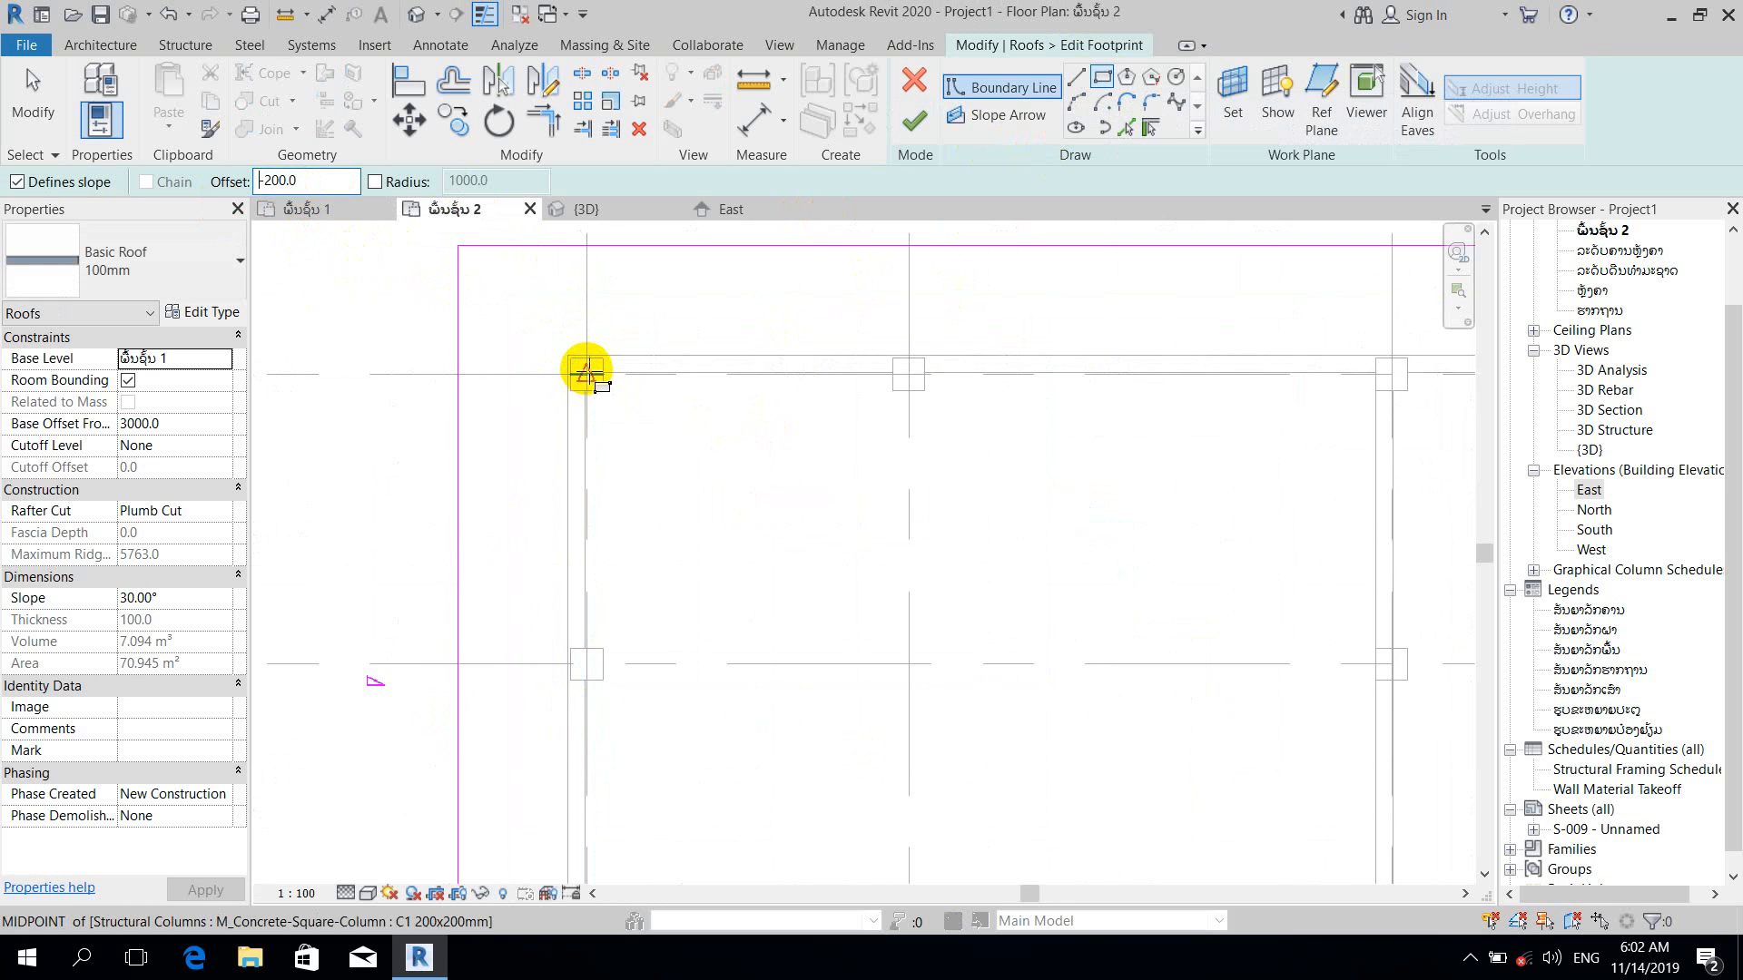
pyautogui.click(586, 375)
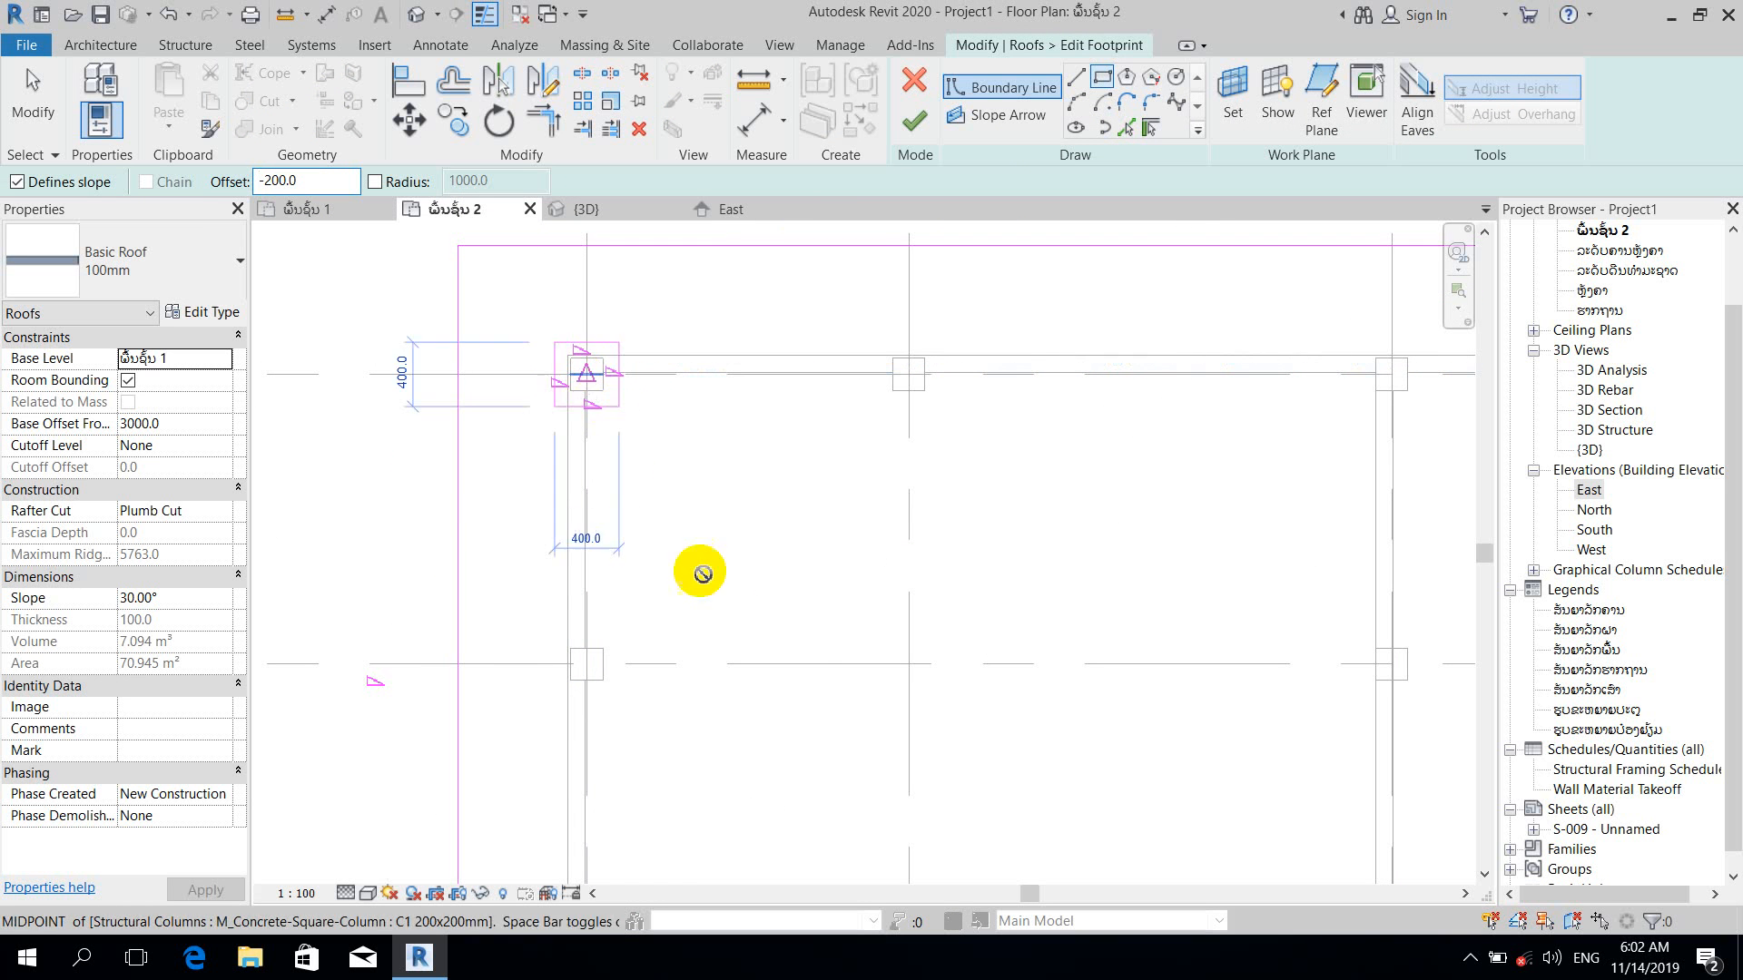
pyautogui.scroll(-3, 889, 644)
pyautogui.moveTo(1080, 708); pyautogui.dragTo(863, 418, button='middle')
pyautogui.scroll(-2, 876, 431)
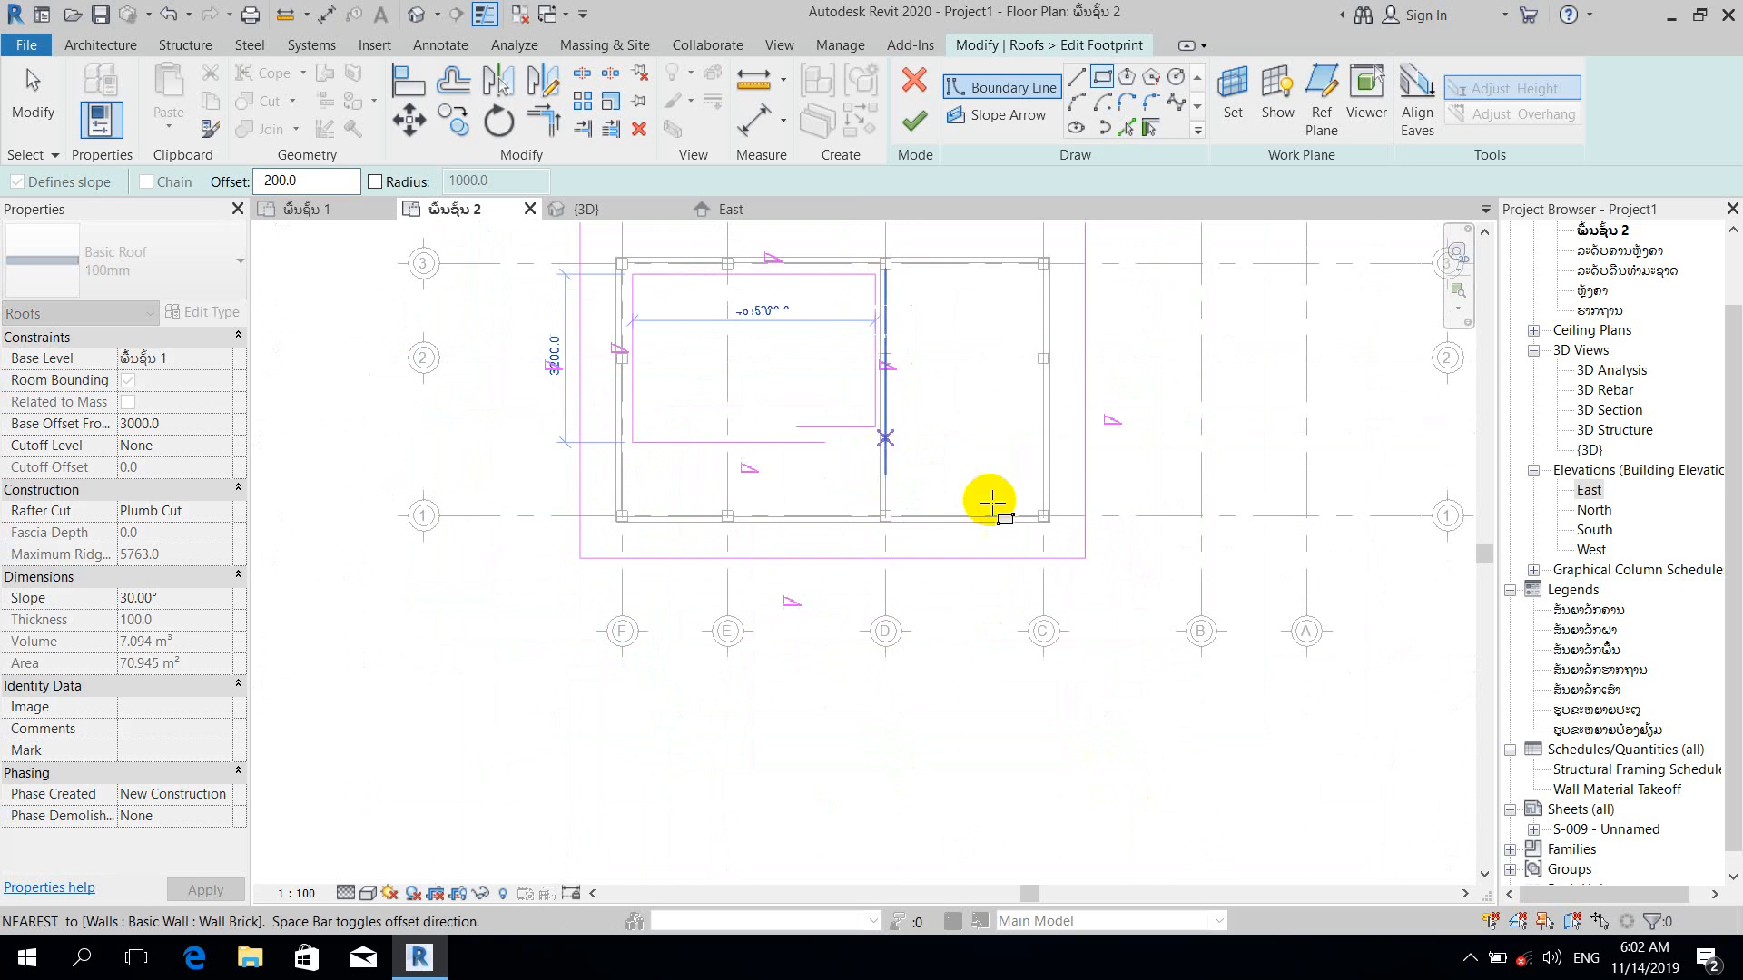
pyautogui.scroll(2, 1043, 528)
pyautogui.scroll(3, 1046, 537)
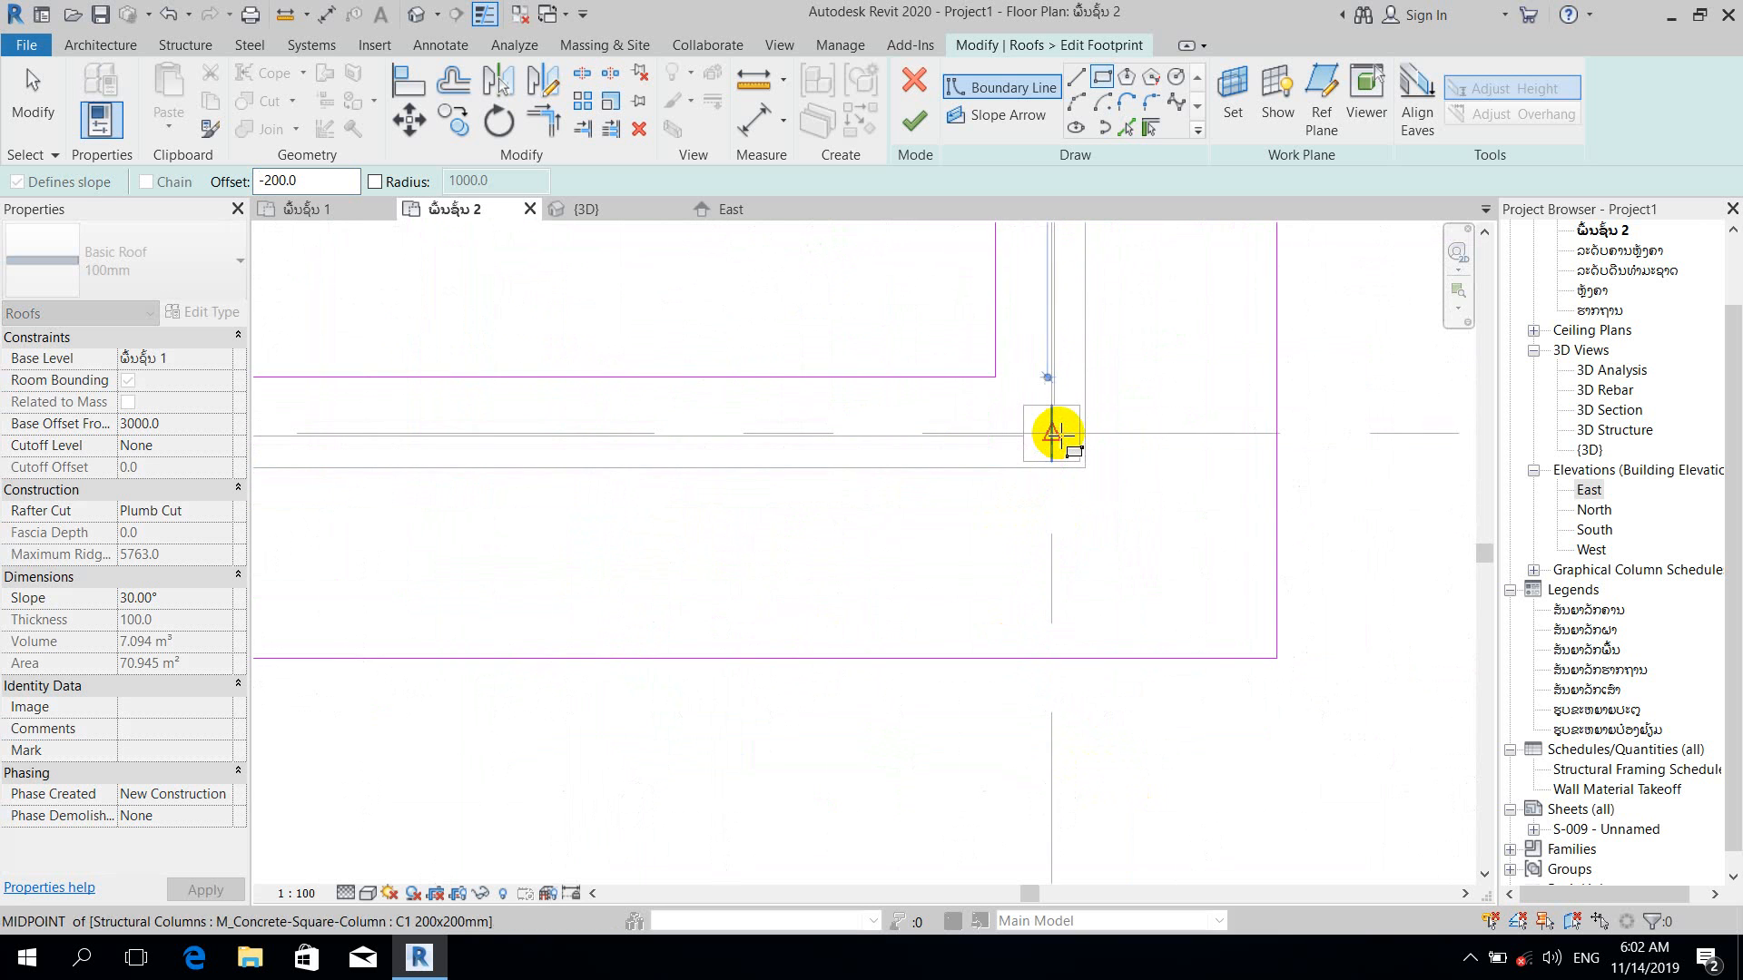
pyautogui.click(1060, 448)
pyautogui.scroll(-6, 766, 623)
pyautogui.scroll(1, 626, 533)
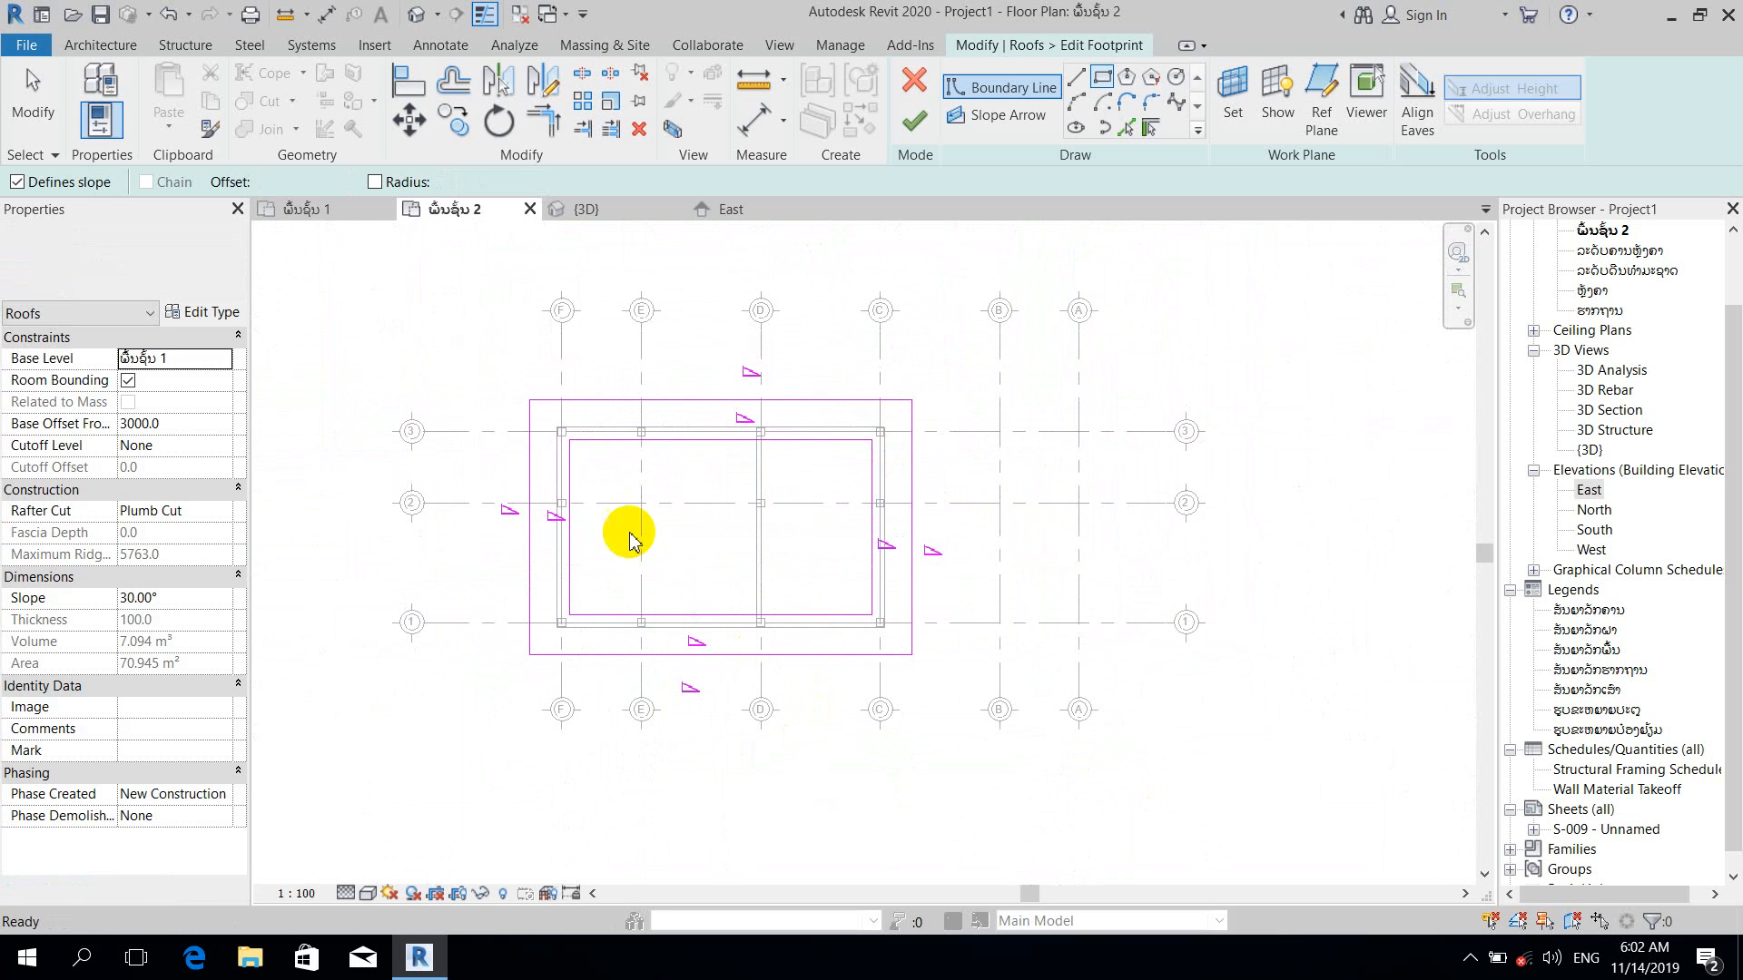
# Step: Turn off slope definition for the four inner boundary lines, finish the footprint edit, and check the roof in 3D
pyautogui.press('Escape')
pyautogui.press('Escape')
pyautogui.moveTo(547, 413); pyautogui.dragTo(894, 643)
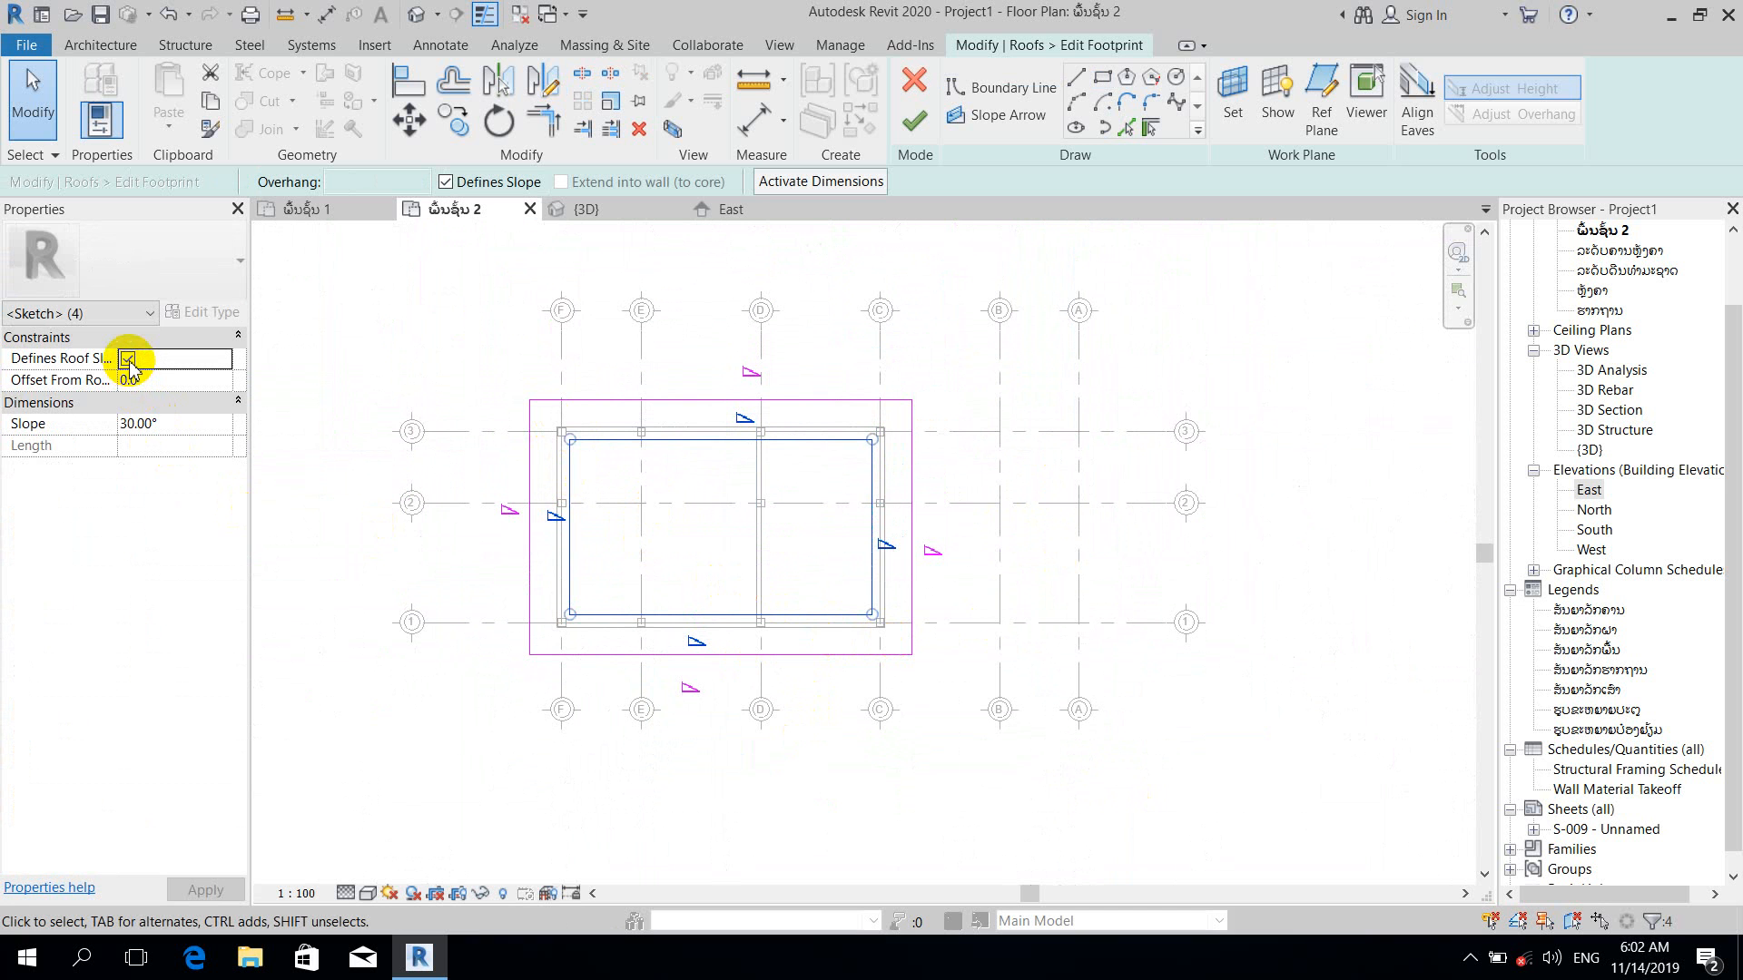
pyautogui.click(914, 121)
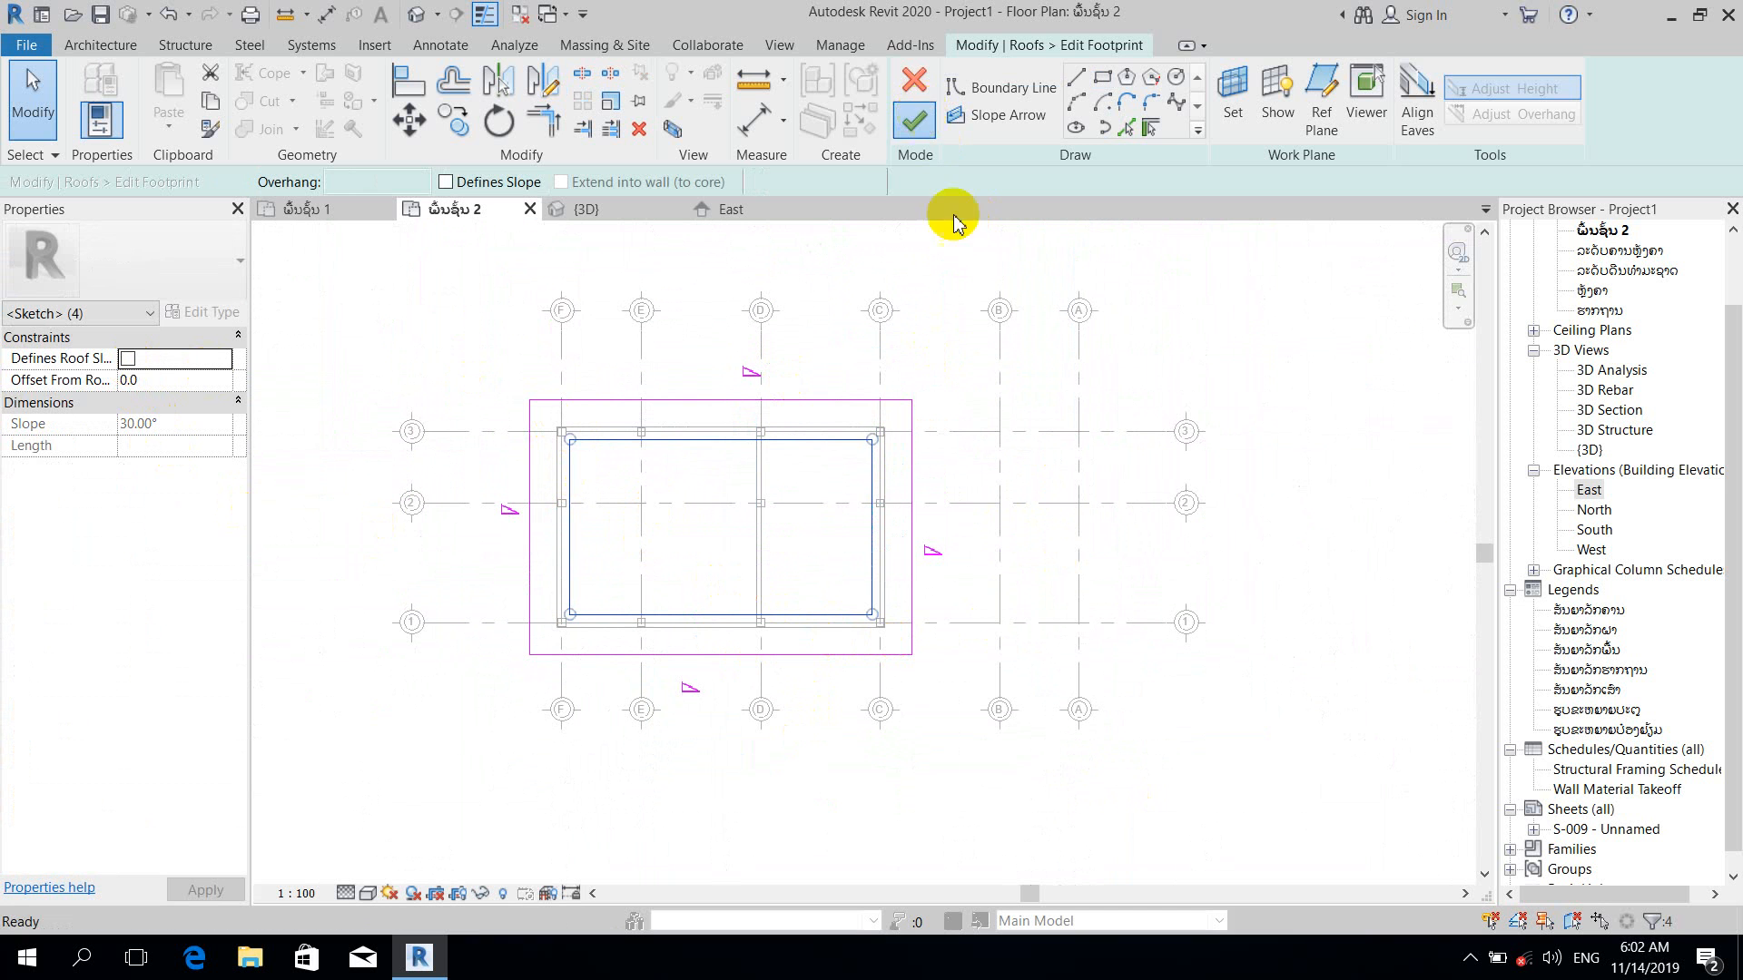
pyautogui.click(599, 213)
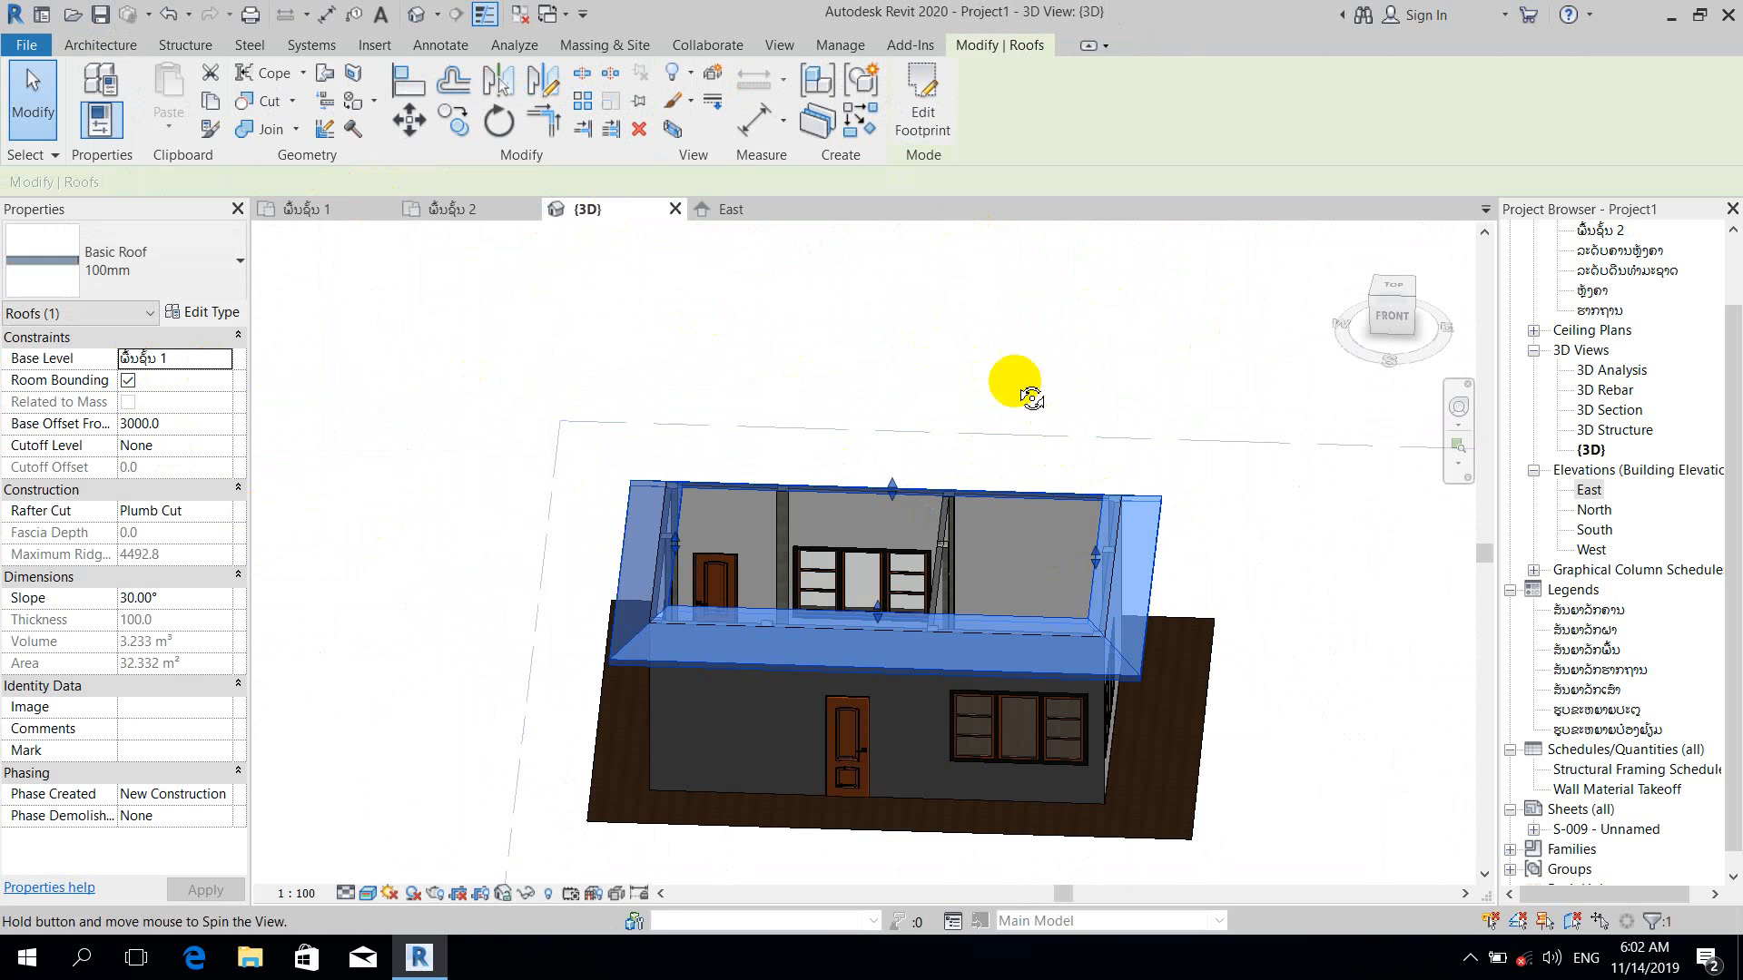
pyautogui.keyDown('shift'); pyautogui.moveTo(1015, 381); pyautogui.dragTo(876, 325, button='middle'); pyautogui.keyUp('shift')
pyautogui.click(986, 376)
pyautogui.keyDown('shift'); pyautogui.moveTo(986, 377); pyautogui.dragTo(1144, 362, button='middle'); pyautogui.keyUp('shift')
# Step: Create a second footprint roof in floor plan ພື້ນຊັ້ນ 2 with a rectangular boundary offset 200 outward from the first roof's opening corners
pyautogui.click(463, 210)
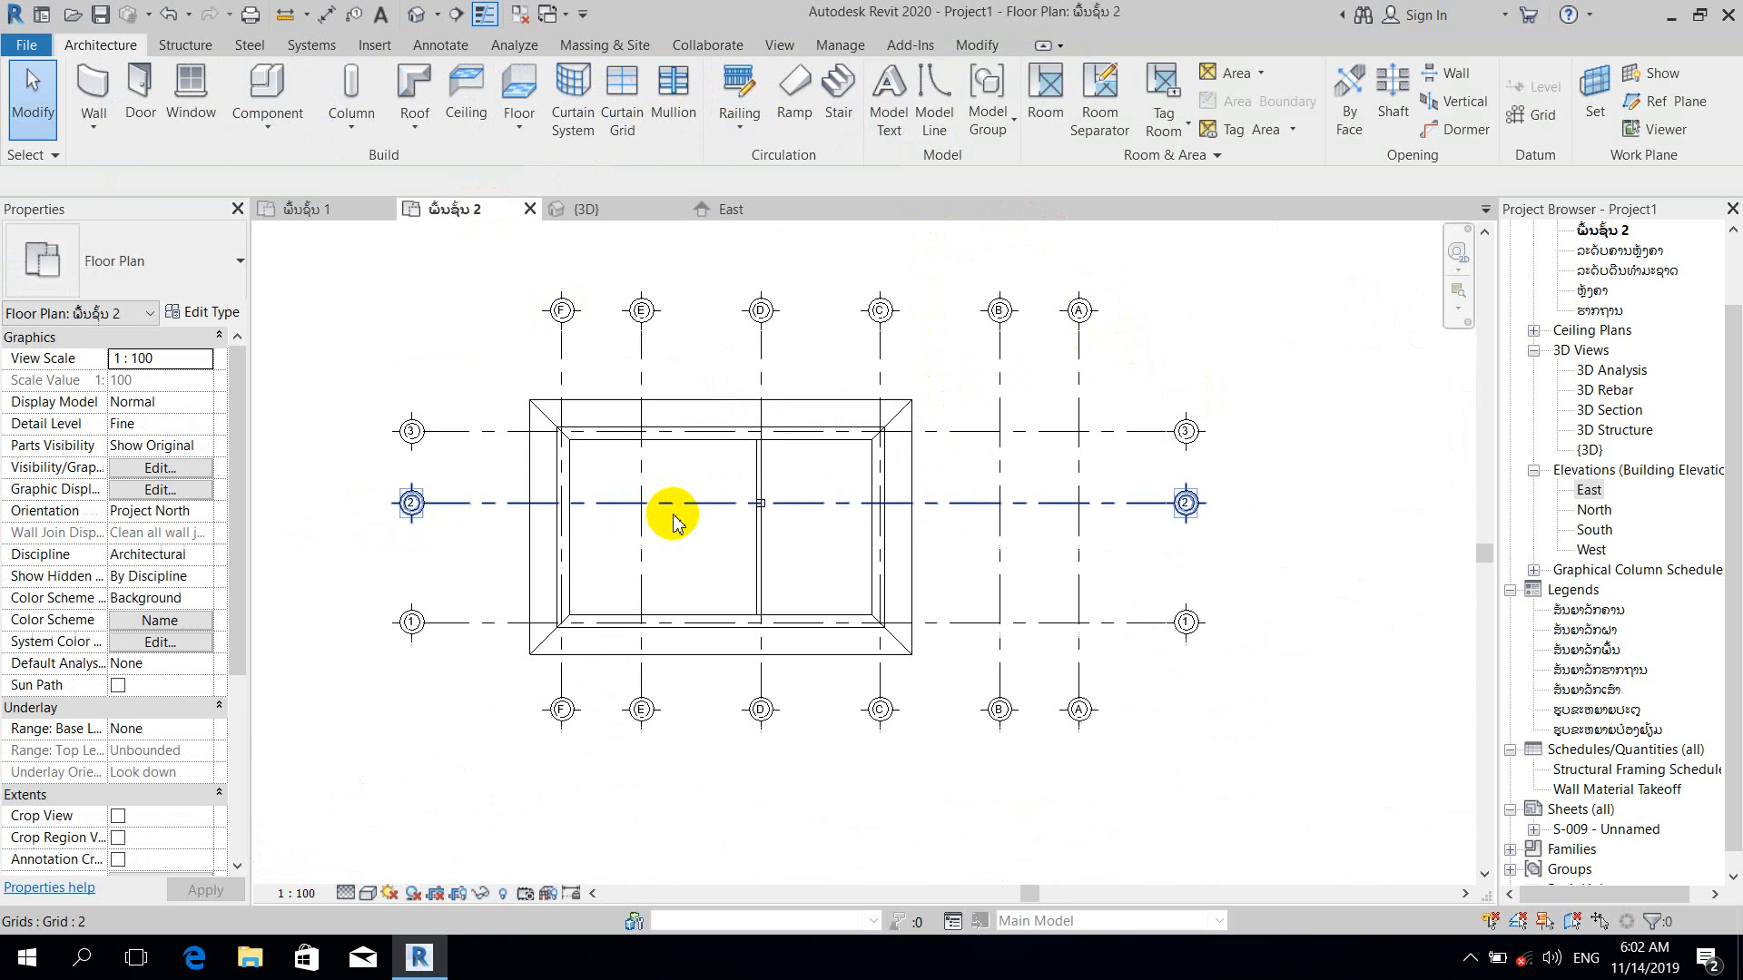
pyautogui.click(417, 88)
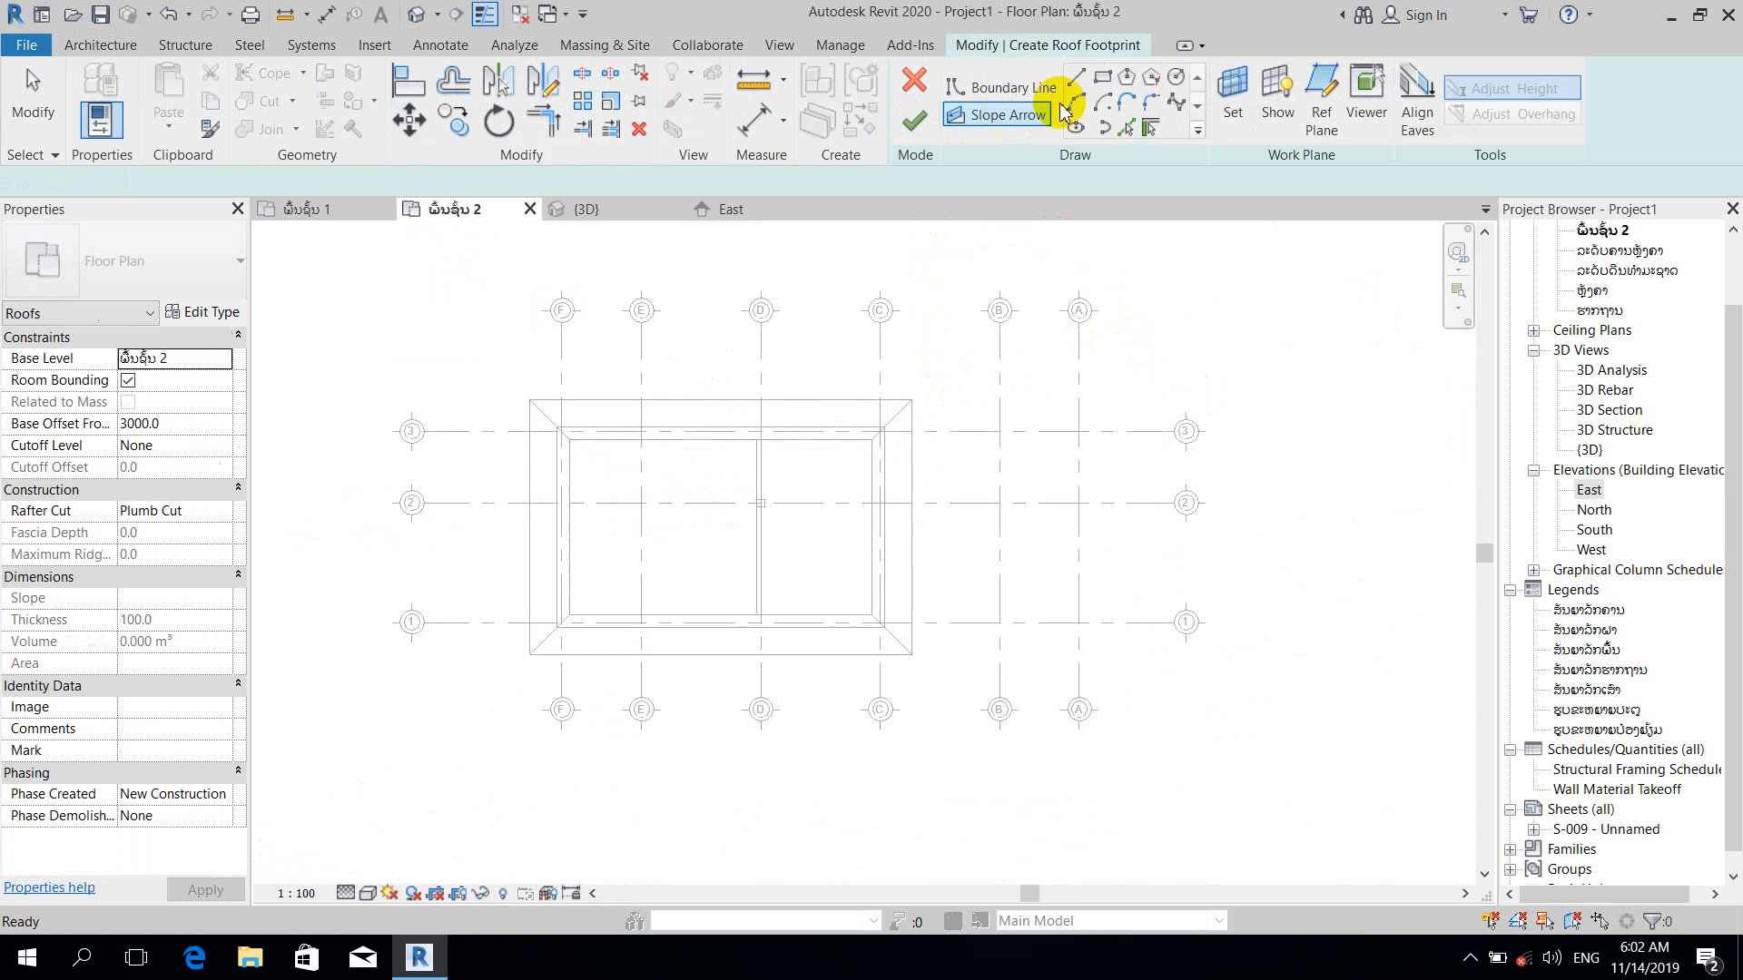
pyautogui.click(1102, 80)
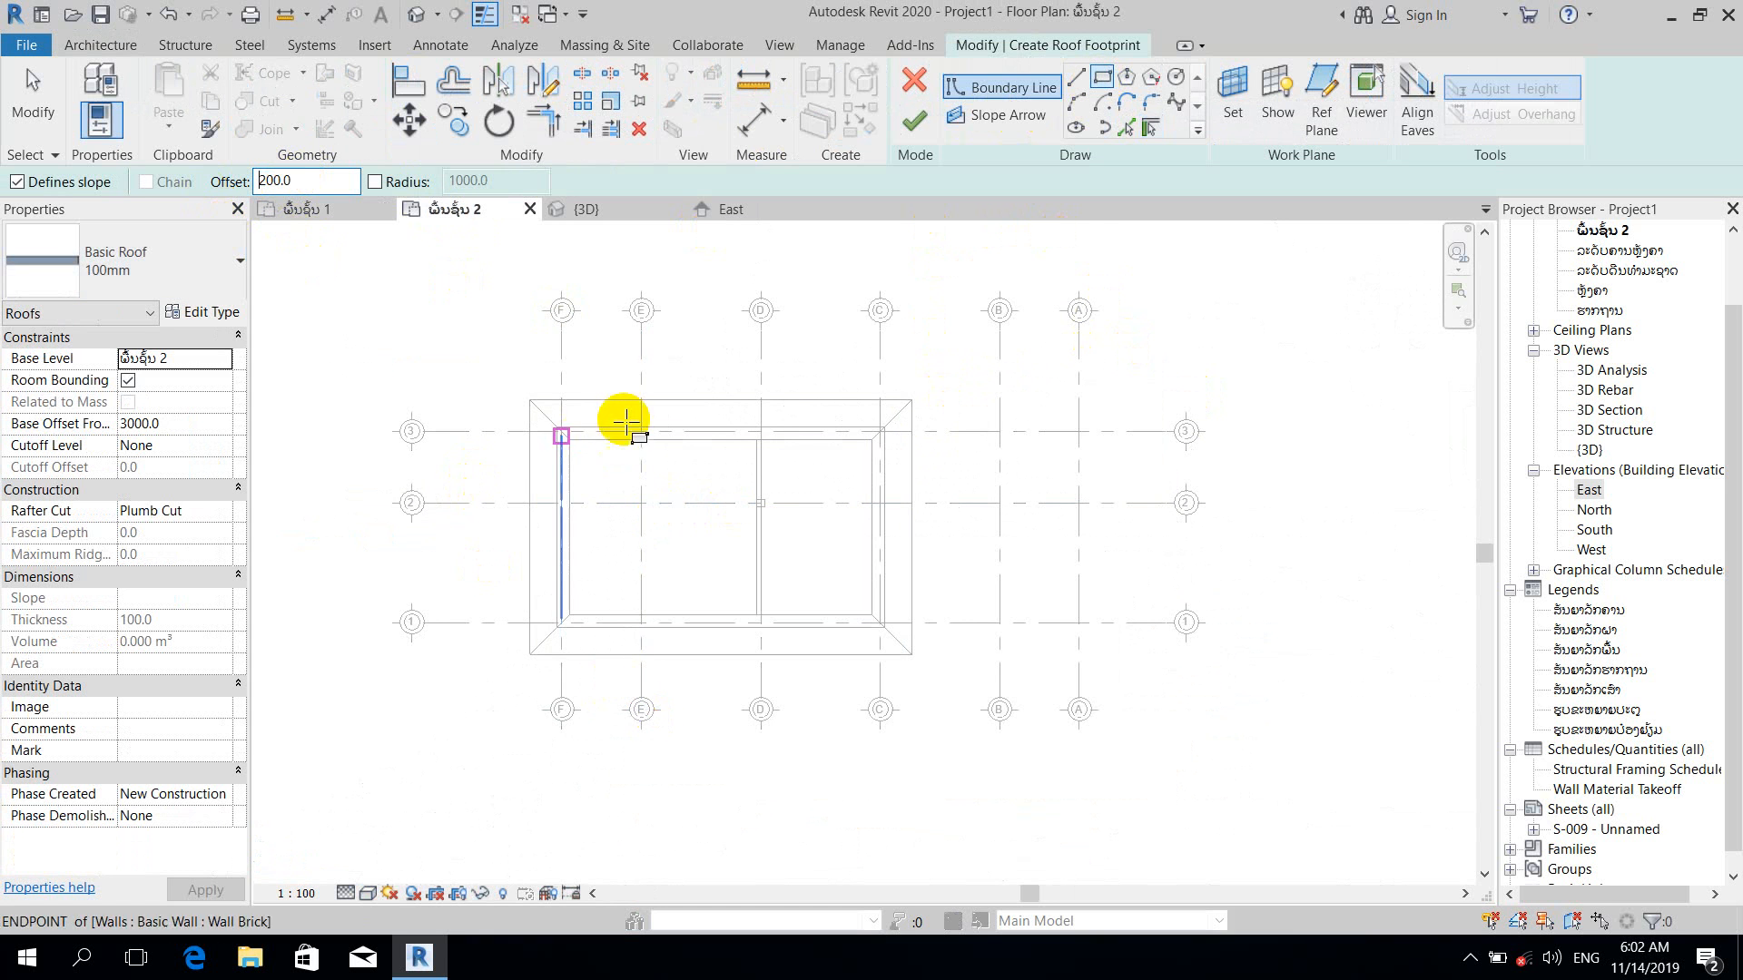
pyautogui.scroll(3, 624, 418)
pyautogui.click(531, 455)
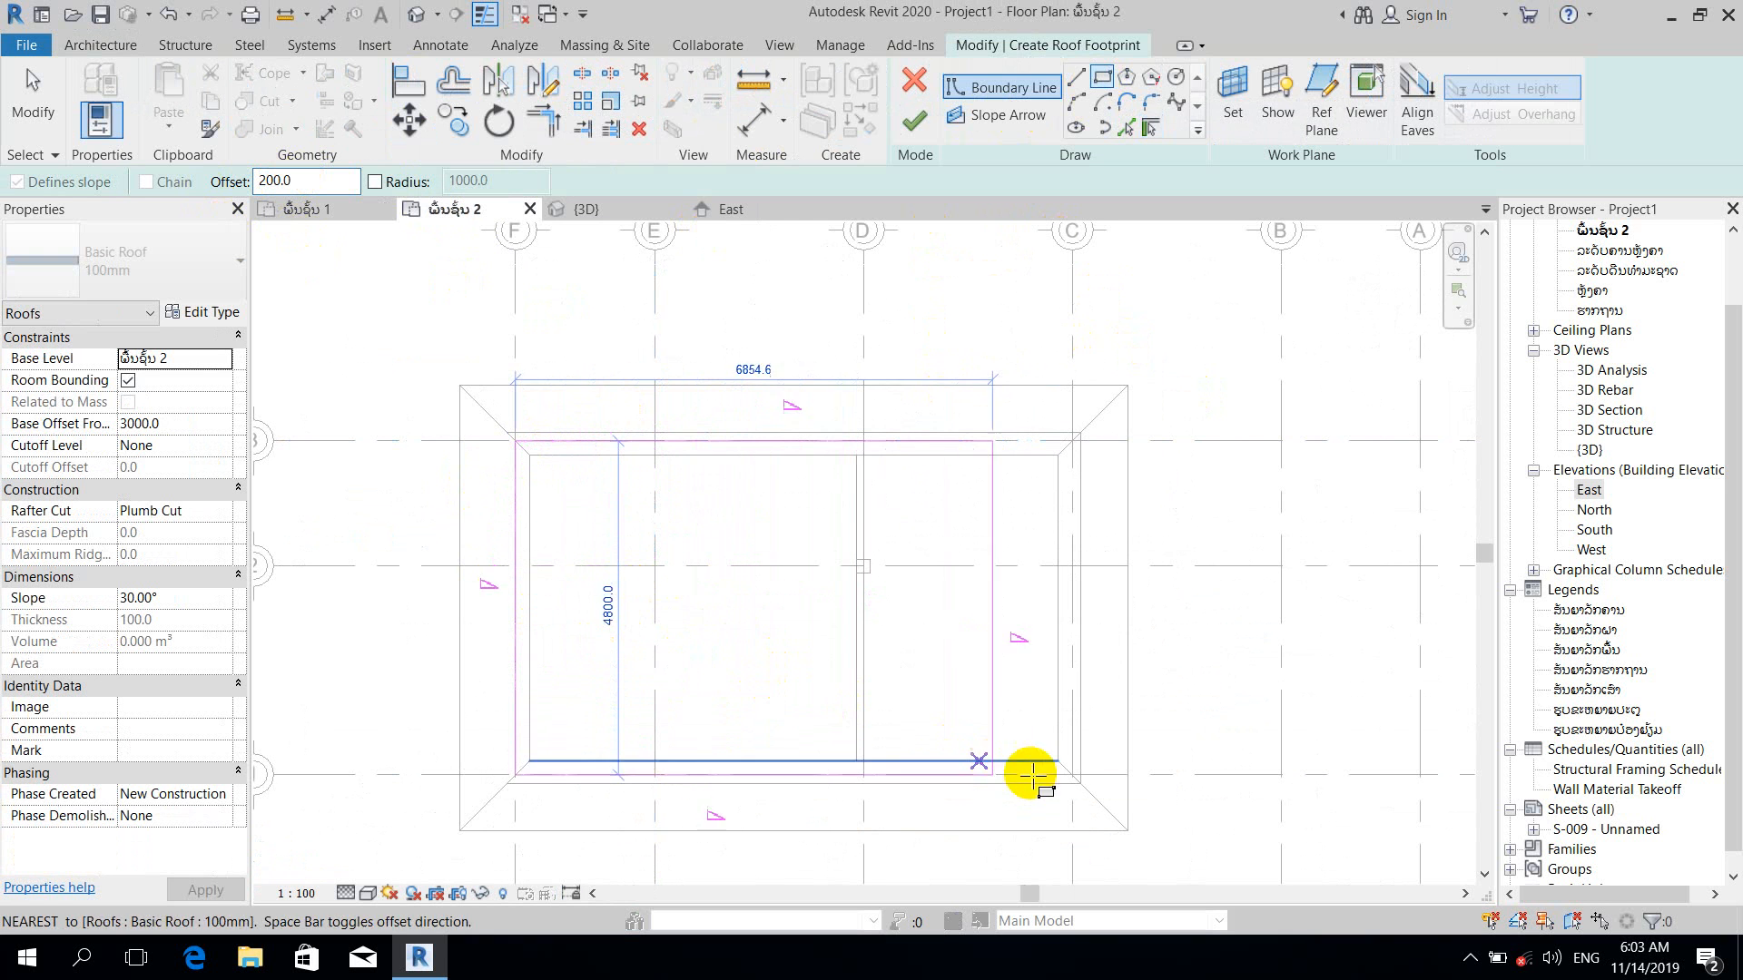
pyautogui.scroll(2, 1081, 780)
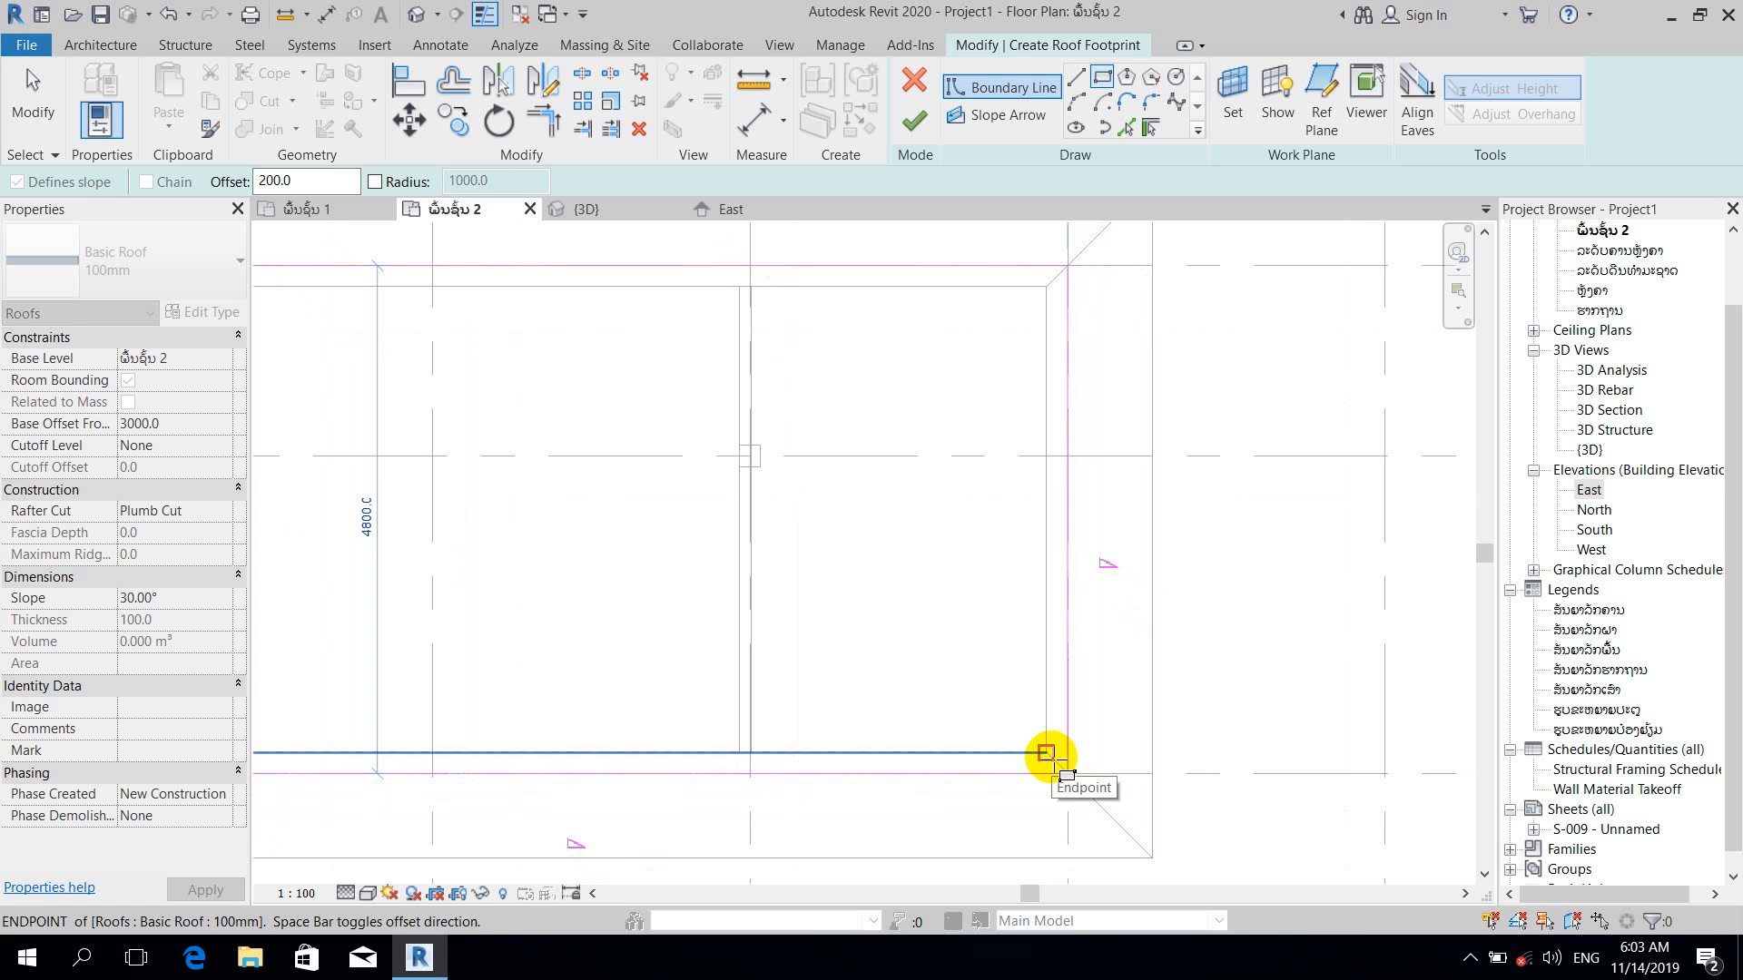
pyautogui.click(1046, 753)
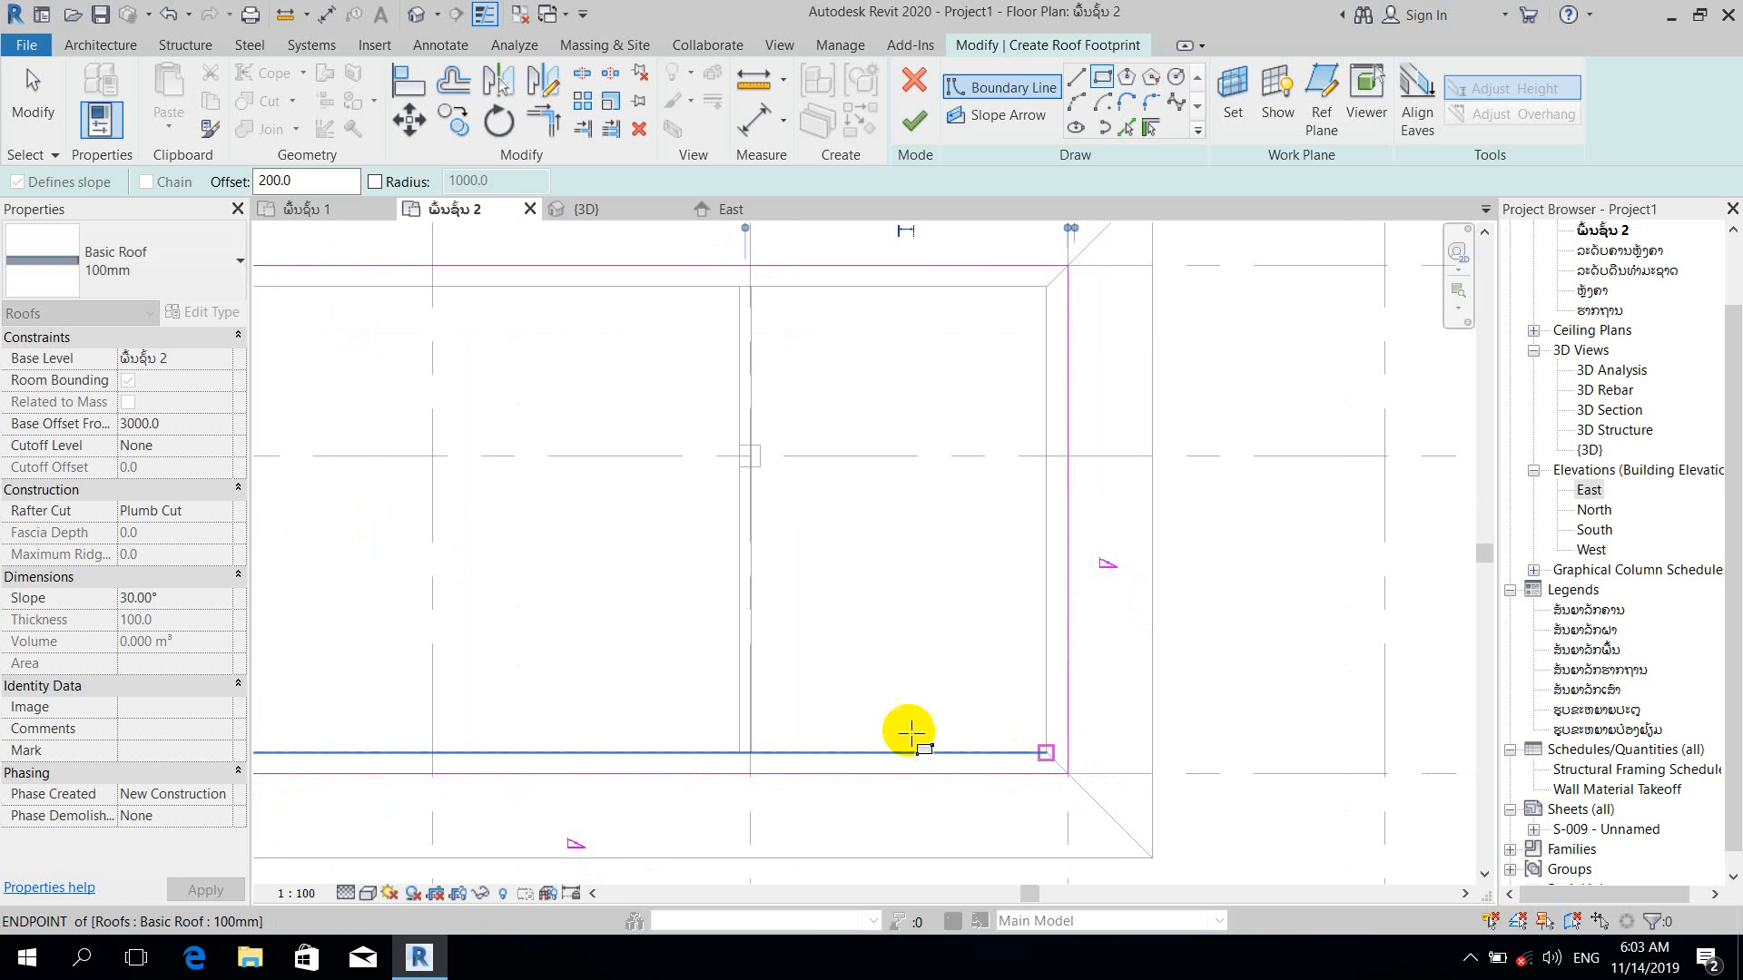
pyautogui.scroll(-3, 863, 630)
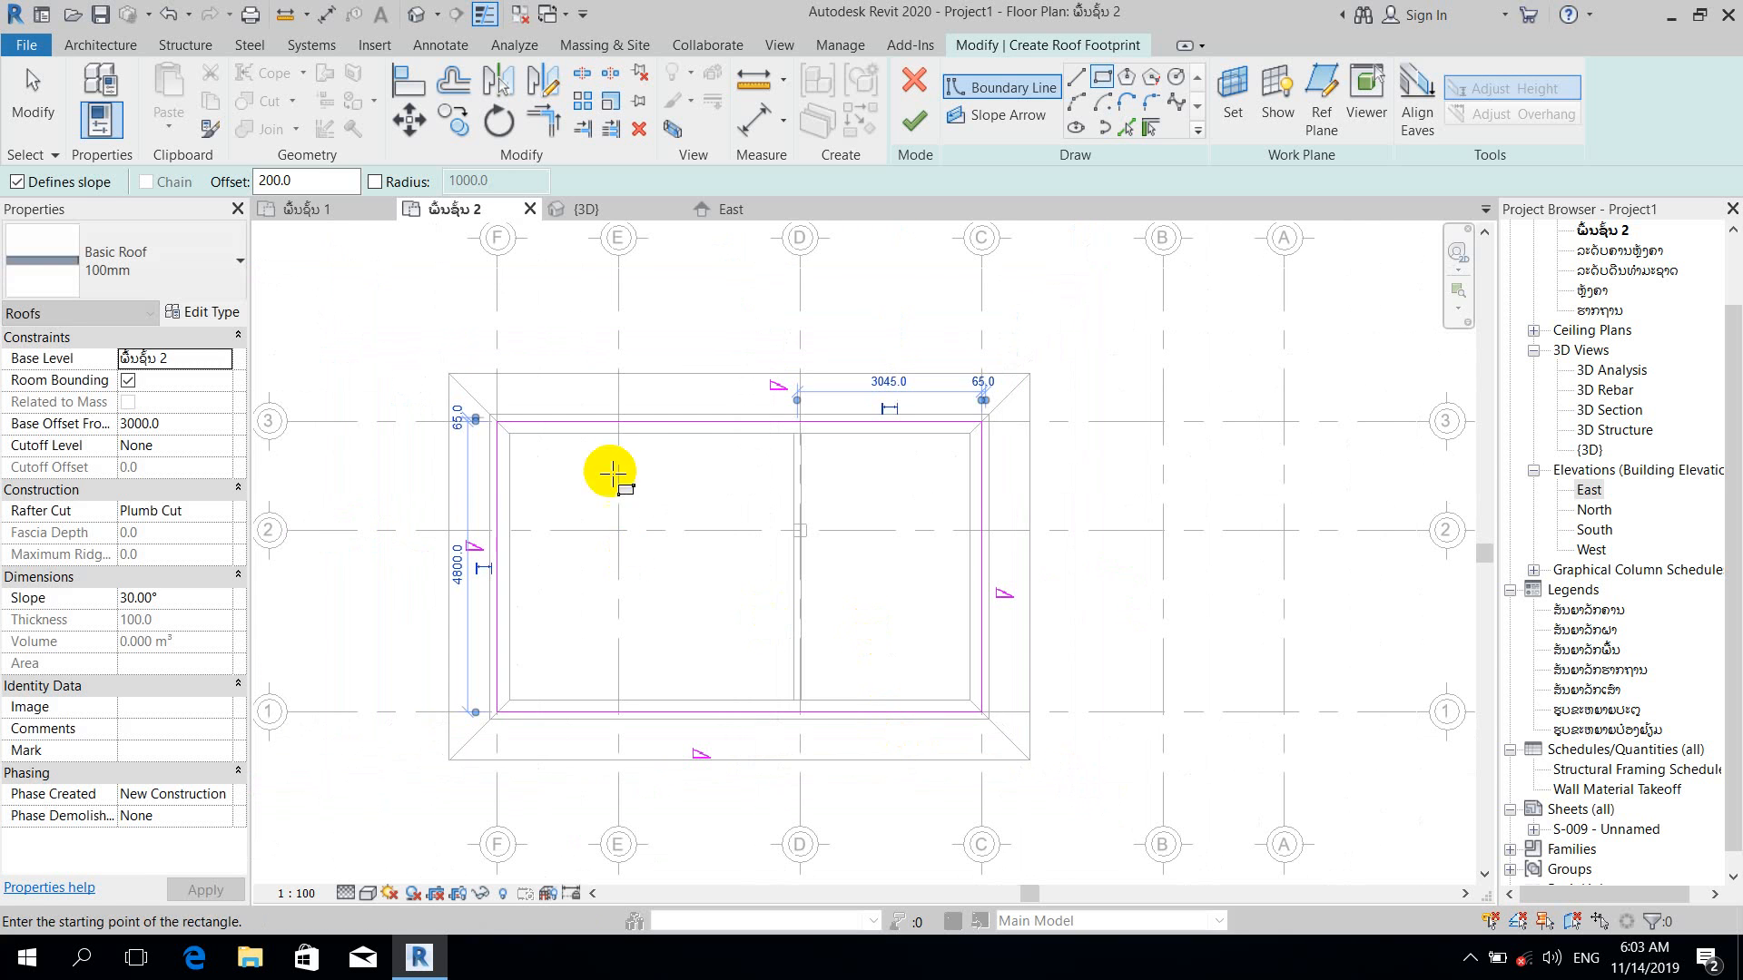
pyautogui.click(915, 121)
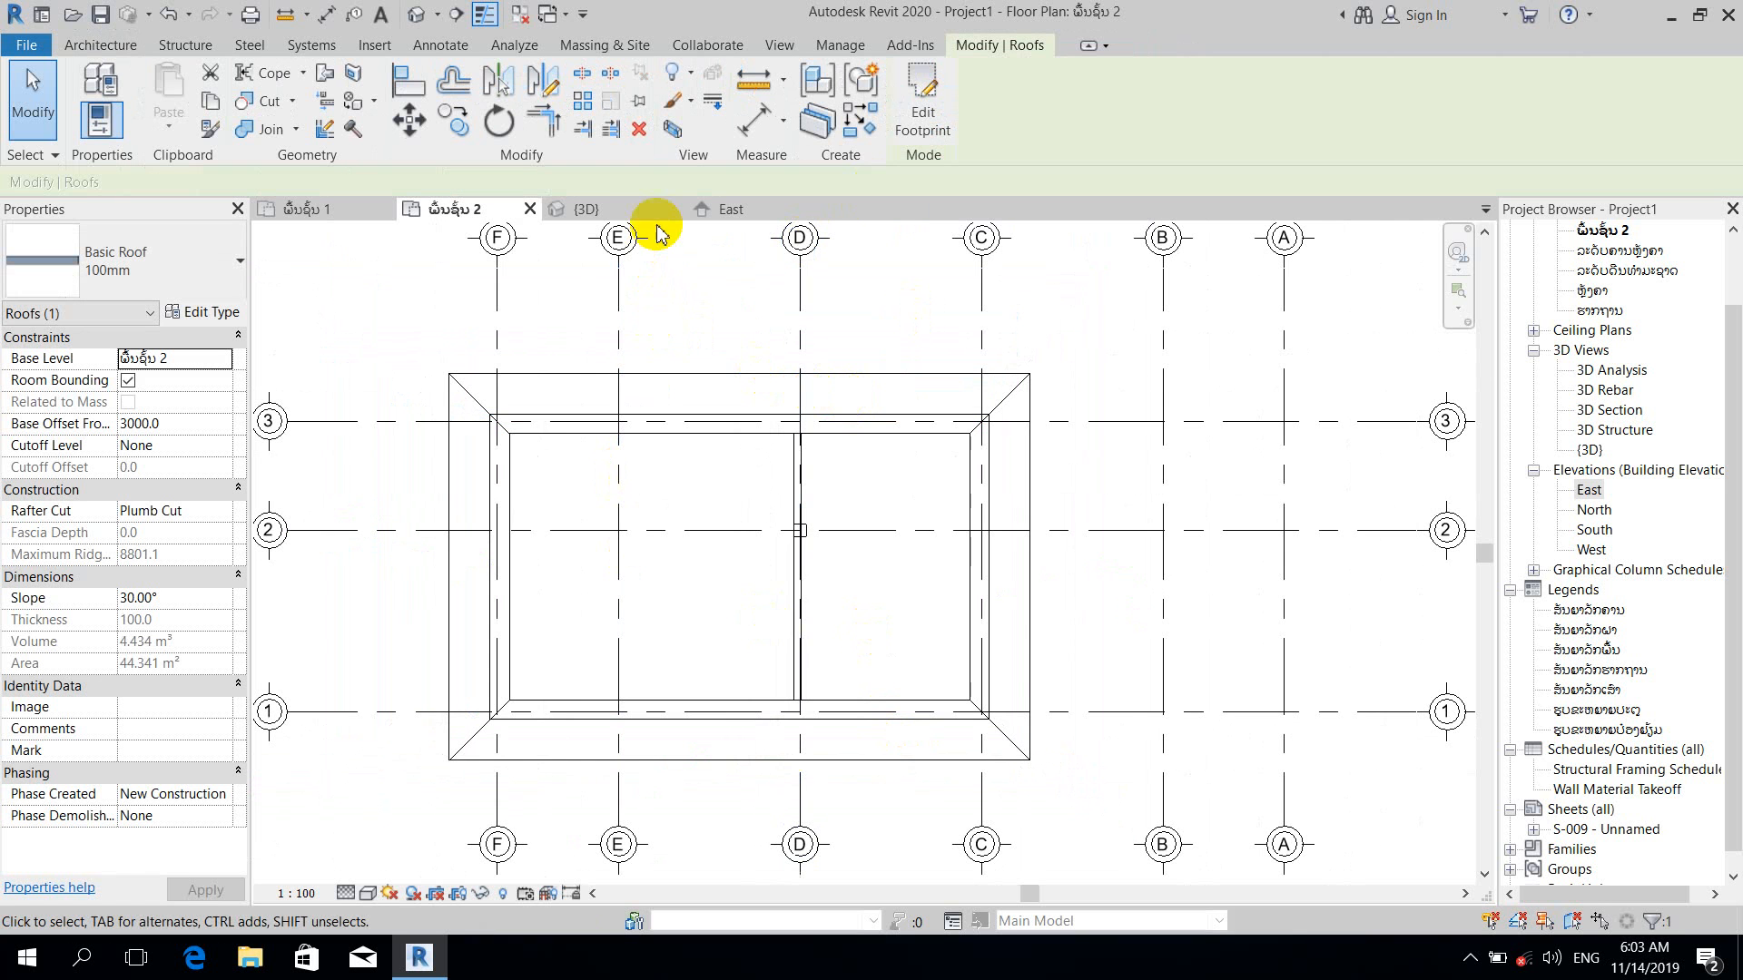
# Step: Set the second roof's base level to ພື້ນຊັ້ນ 1 in the 3D view
pyautogui.click(641, 221)
pyautogui.keyDown('shift'); pyautogui.moveTo(972, 591); pyautogui.dragTo(1004, 572, button='middle'); pyautogui.keyUp('shift')
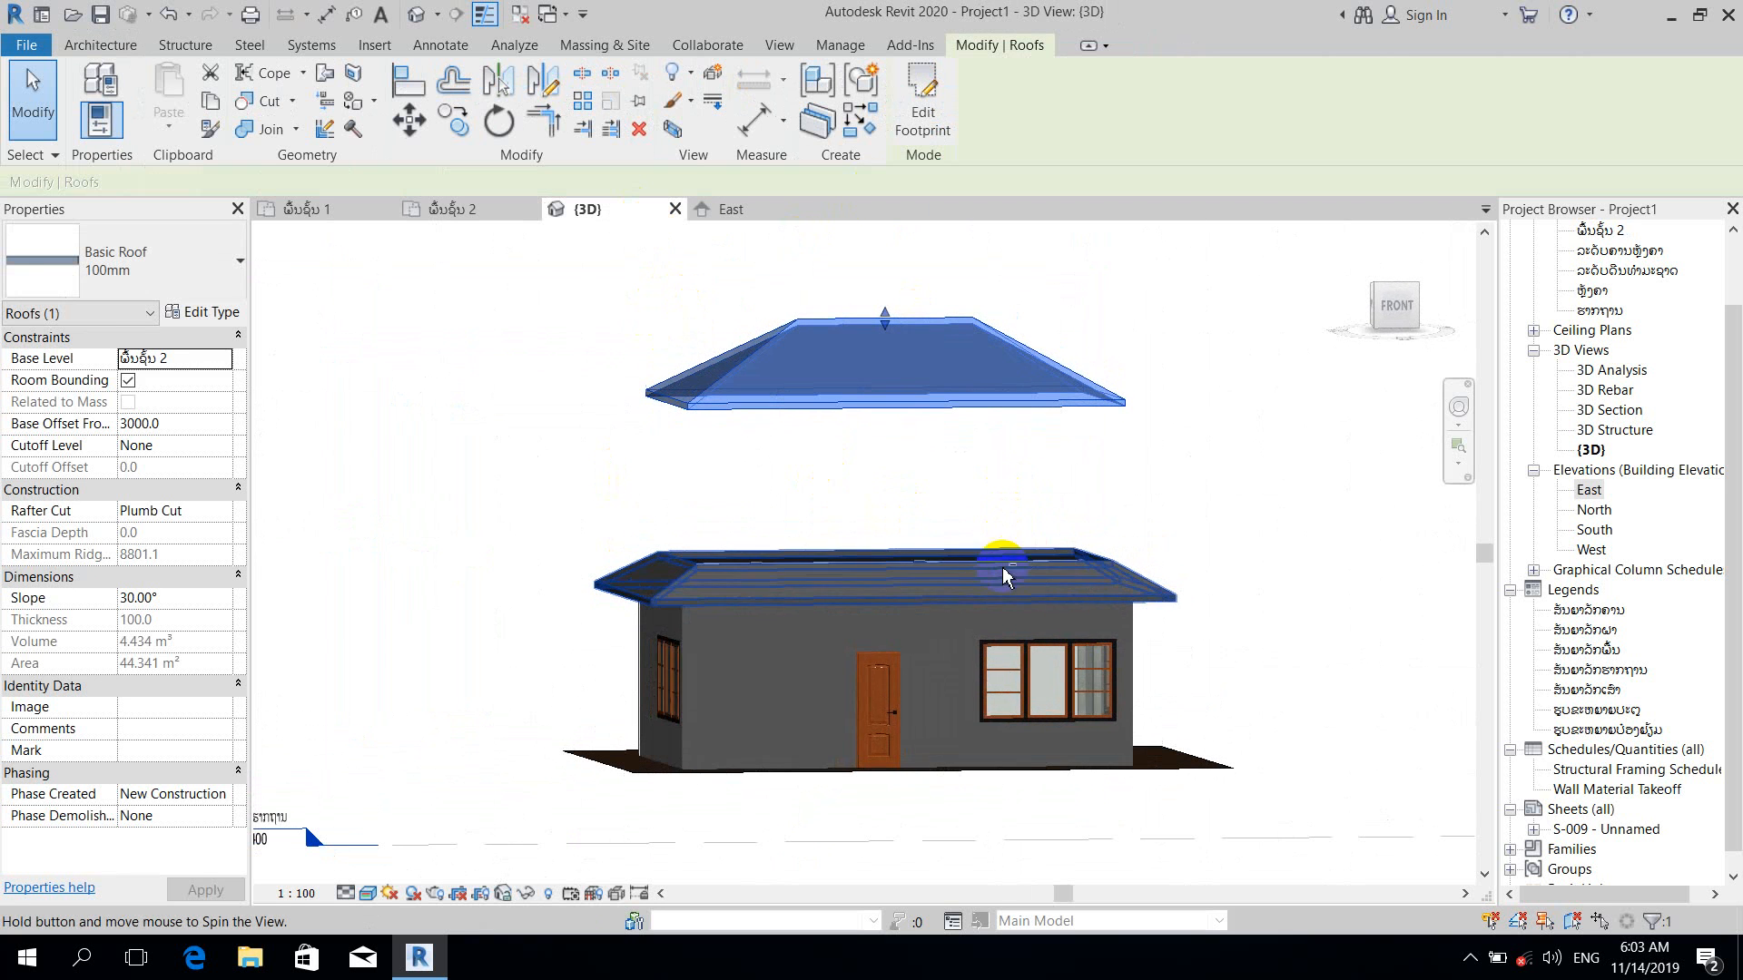
pyautogui.click(225, 360)
pyautogui.click(154, 418)
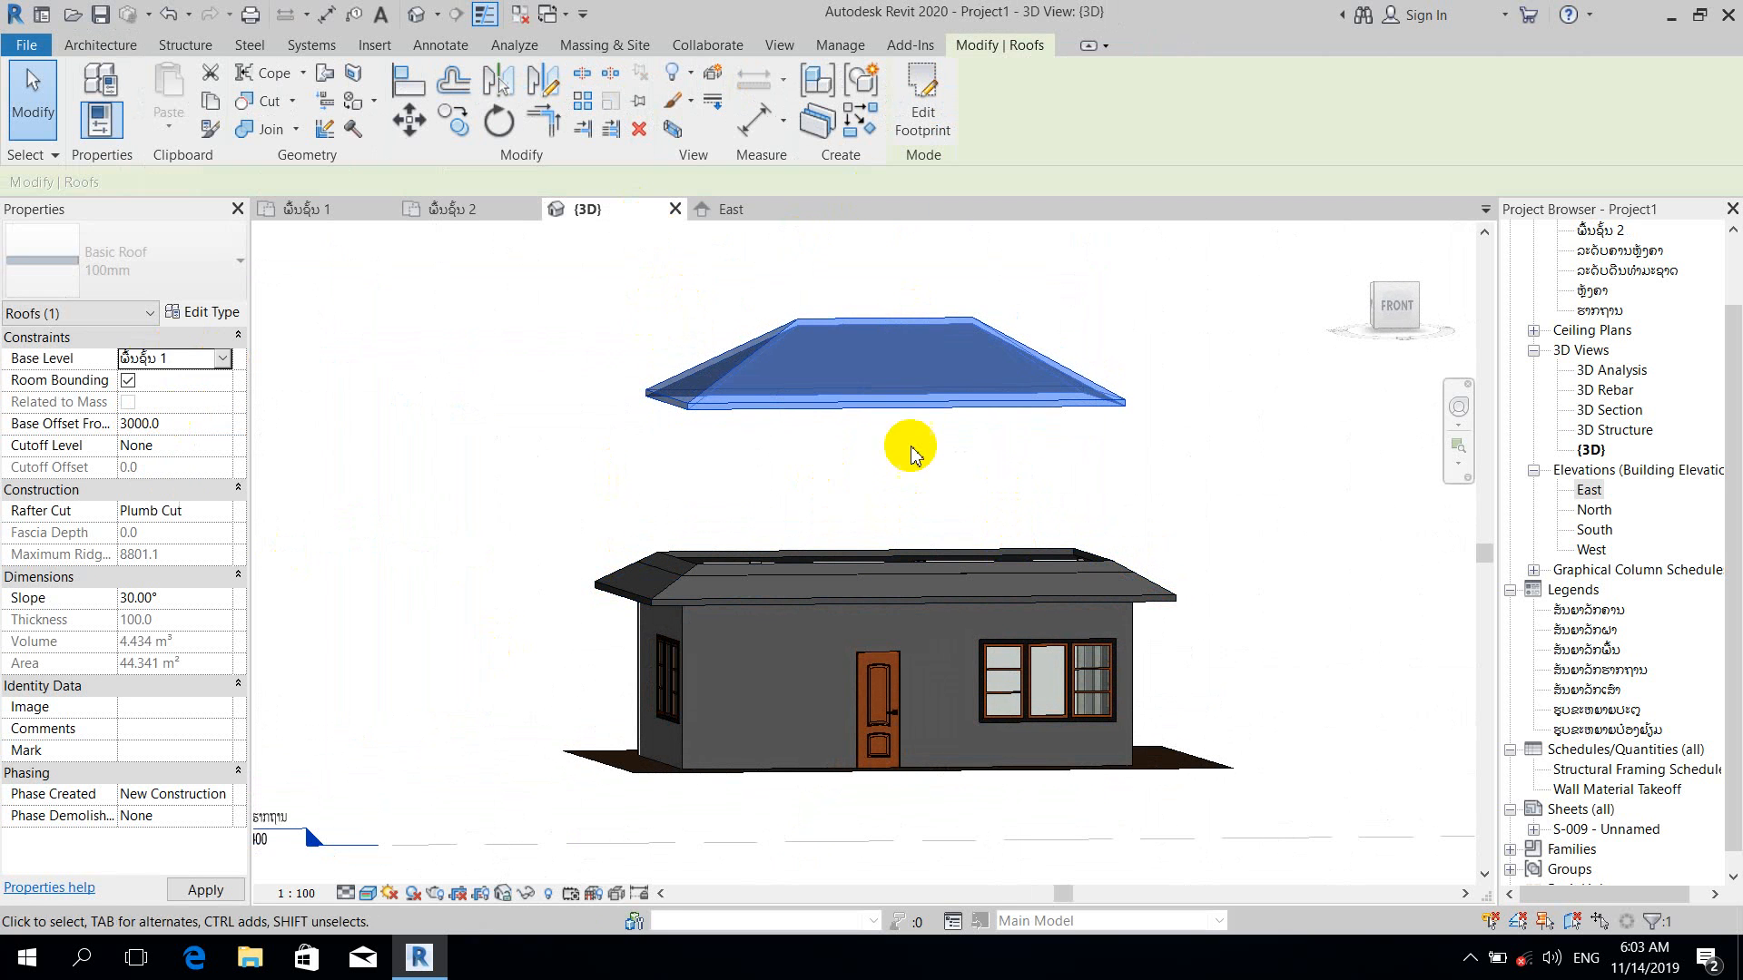
pyautogui.keyDown('shift'); pyautogui.moveTo(1174, 575); pyautogui.dragTo(1217, 610, button='middle'); pyautogui.keyUp('shift')
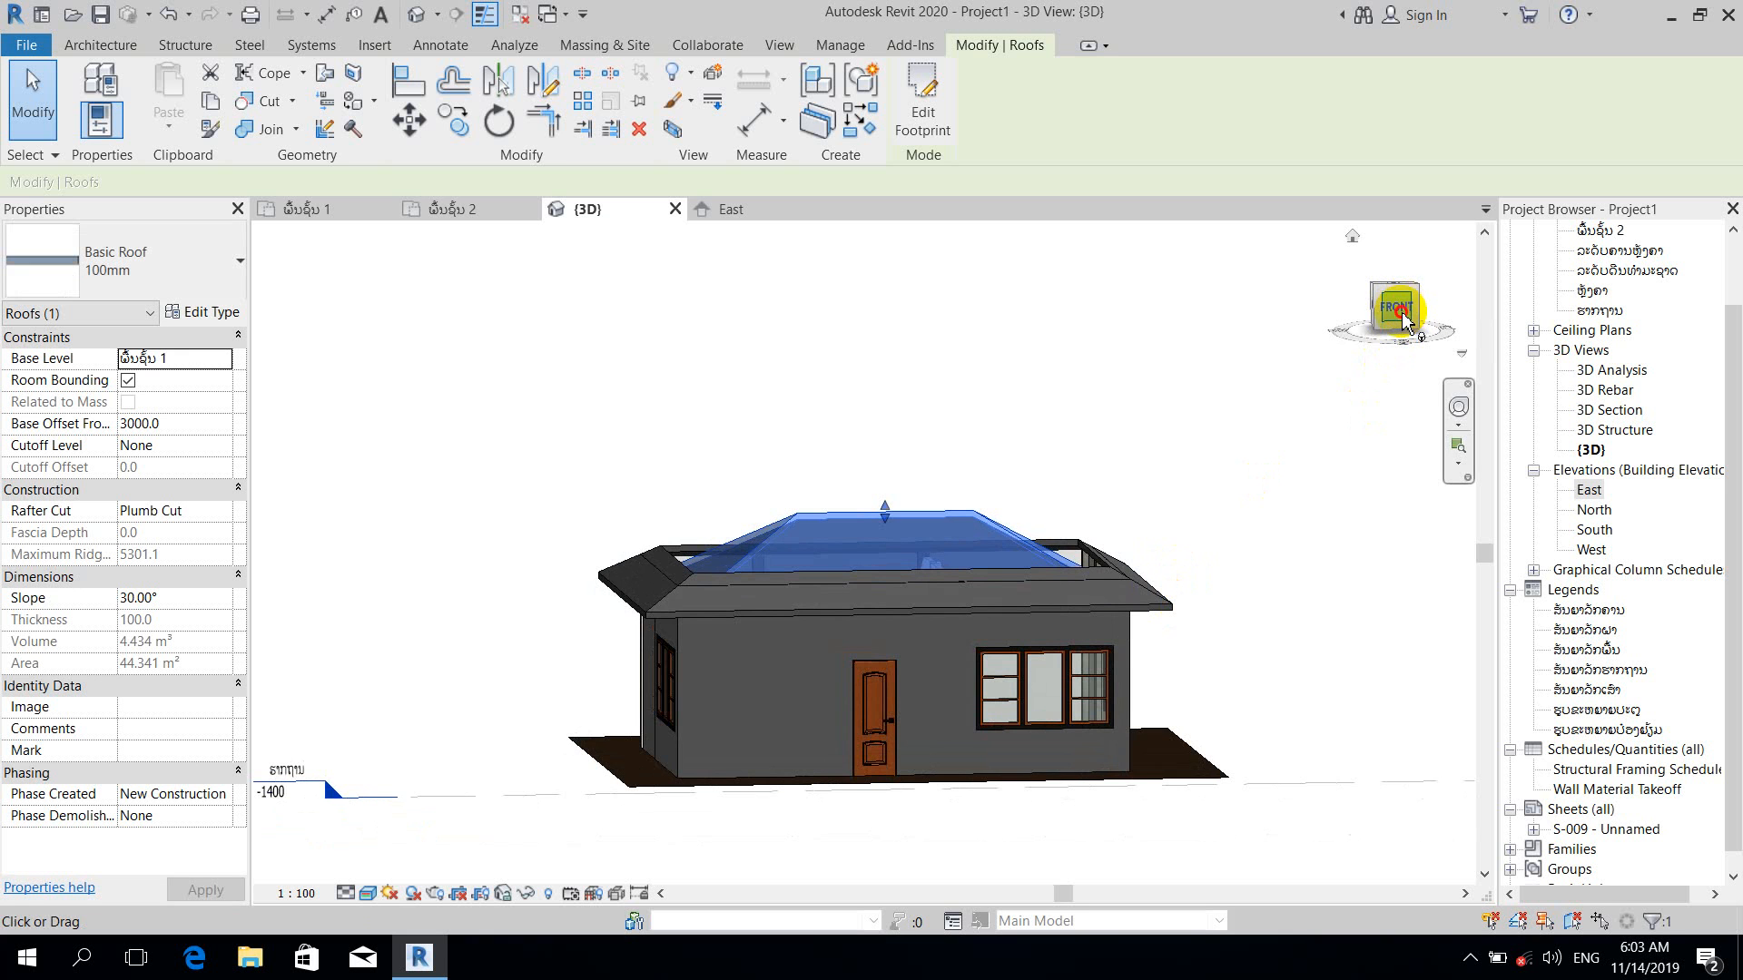
# Step: Raise the smaller upper roof to a base offset of 3580 so it sits above the lower roof's opening, and check it in 3D
pyautogui.click(1402, 320)
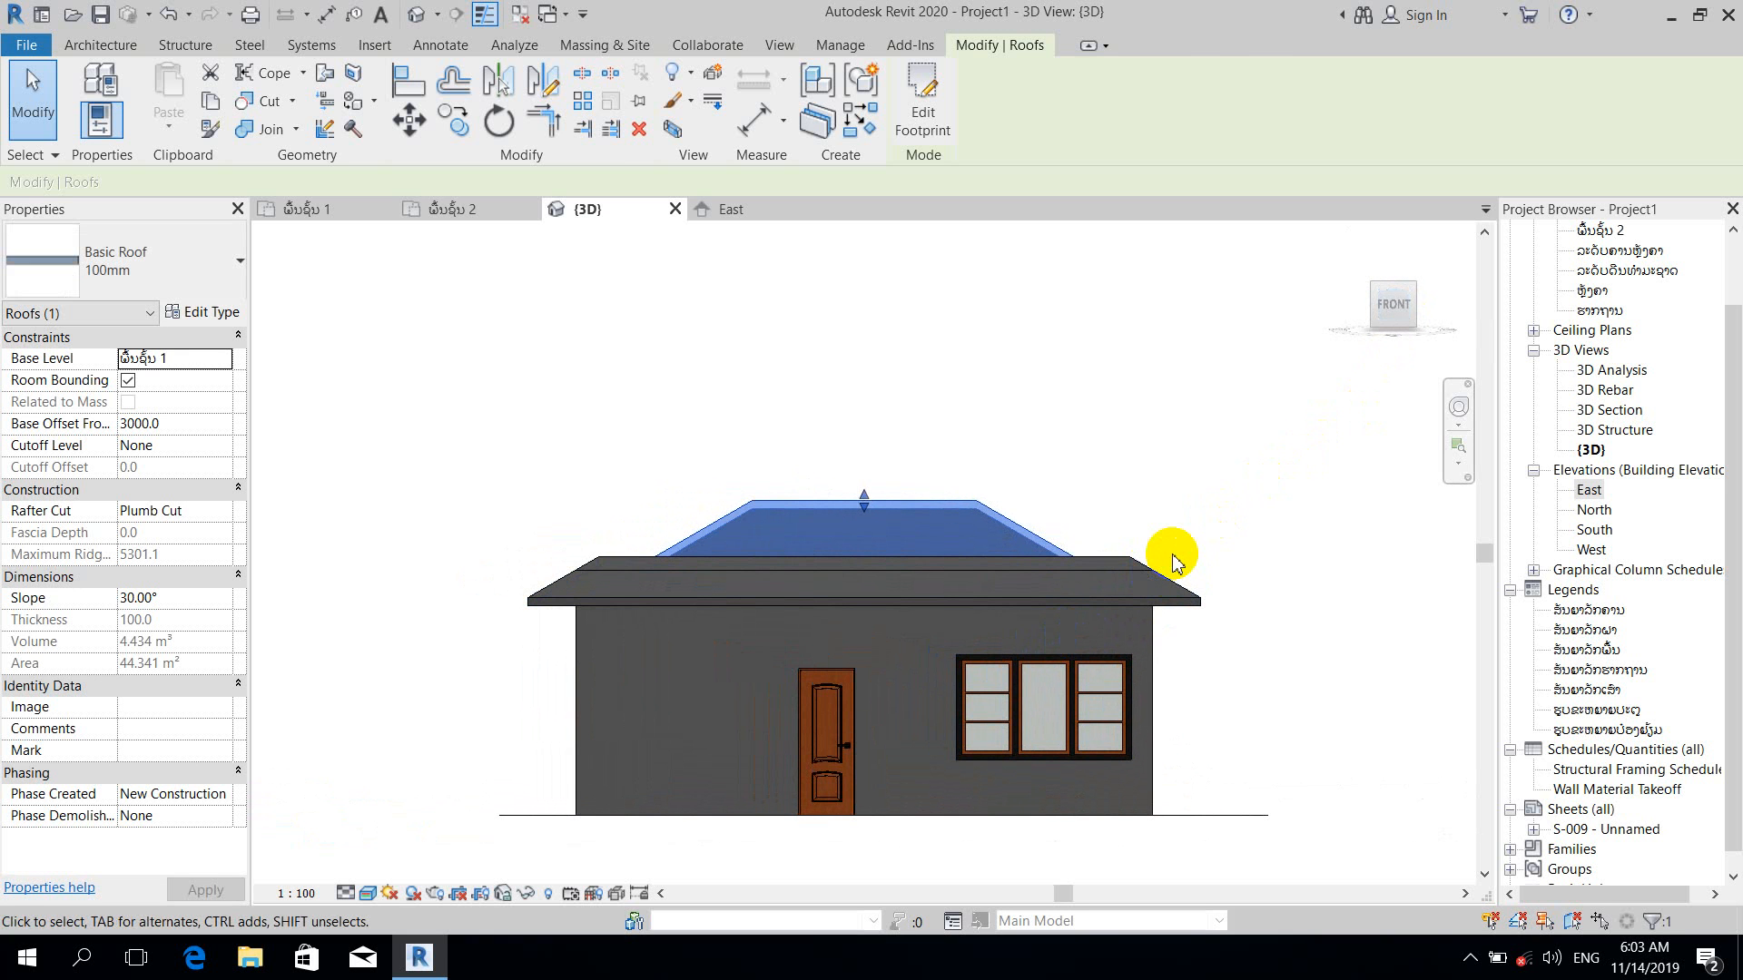
pyautogui.press('Up')
pyautogui.press('Up')
pyautogui.press('Up')
pyautogui.press('Up')
pyautogui.press('Up')
pyautogui.press('Up')
pyautogui.press('Up')
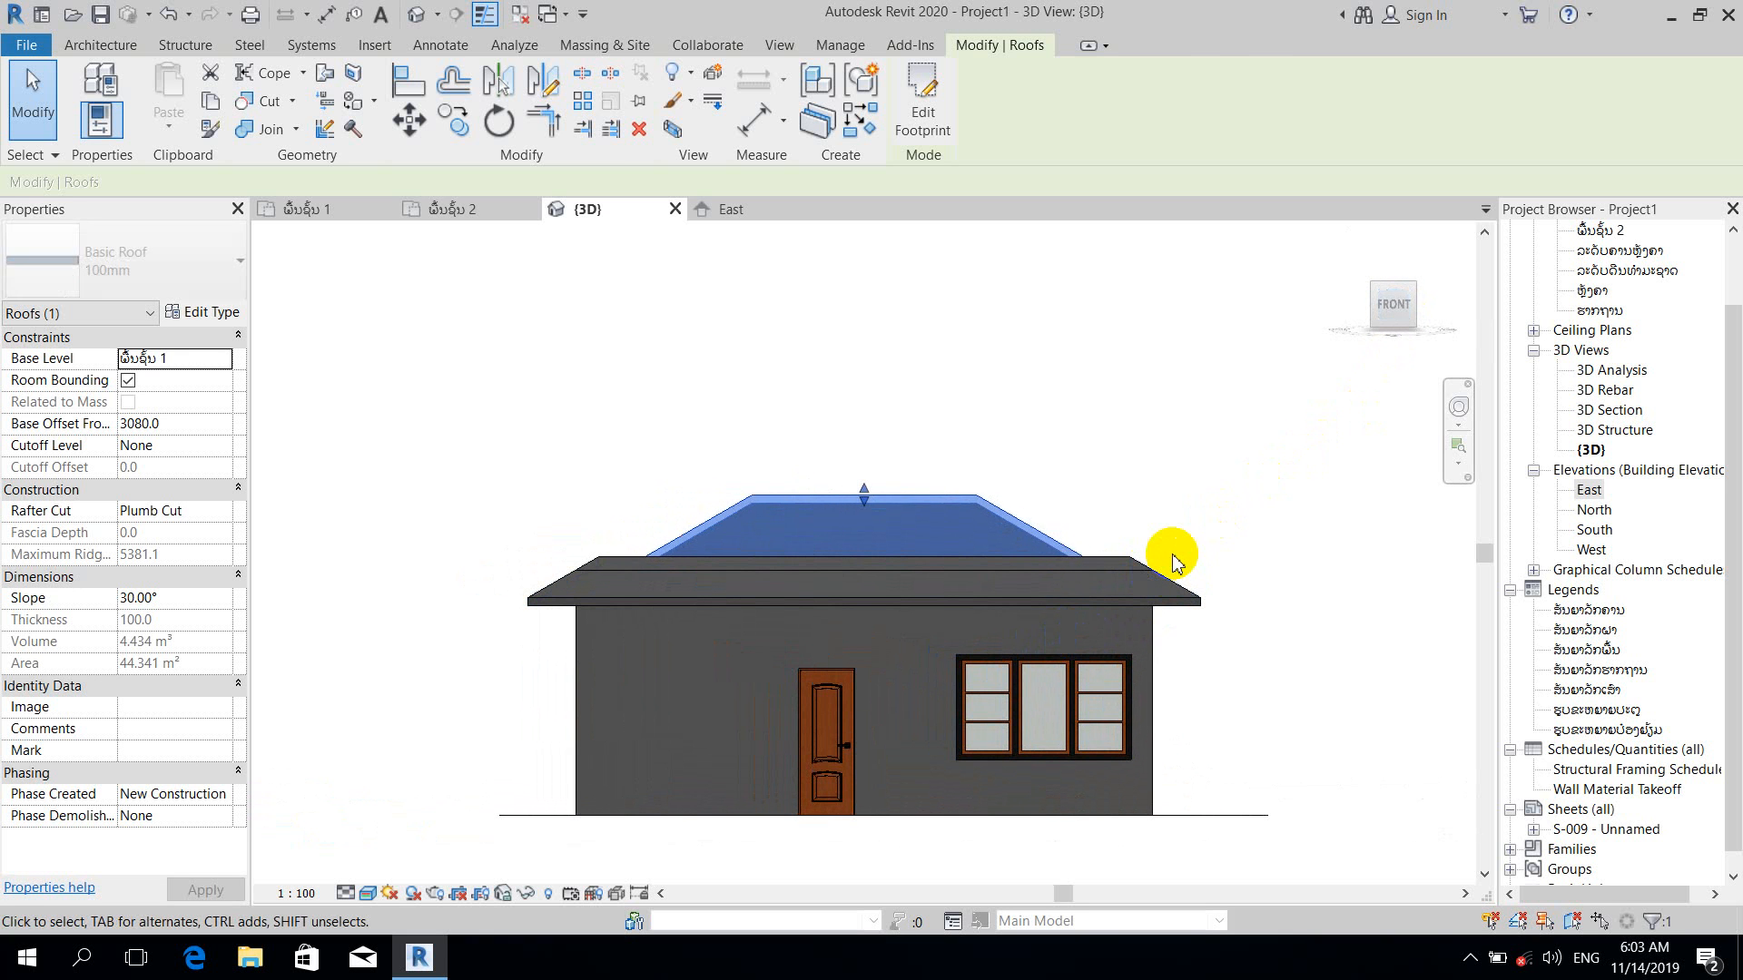
pyautogui.scroll(1, 1107, 561)
pyautogui.scroll(4, 1174, 586)
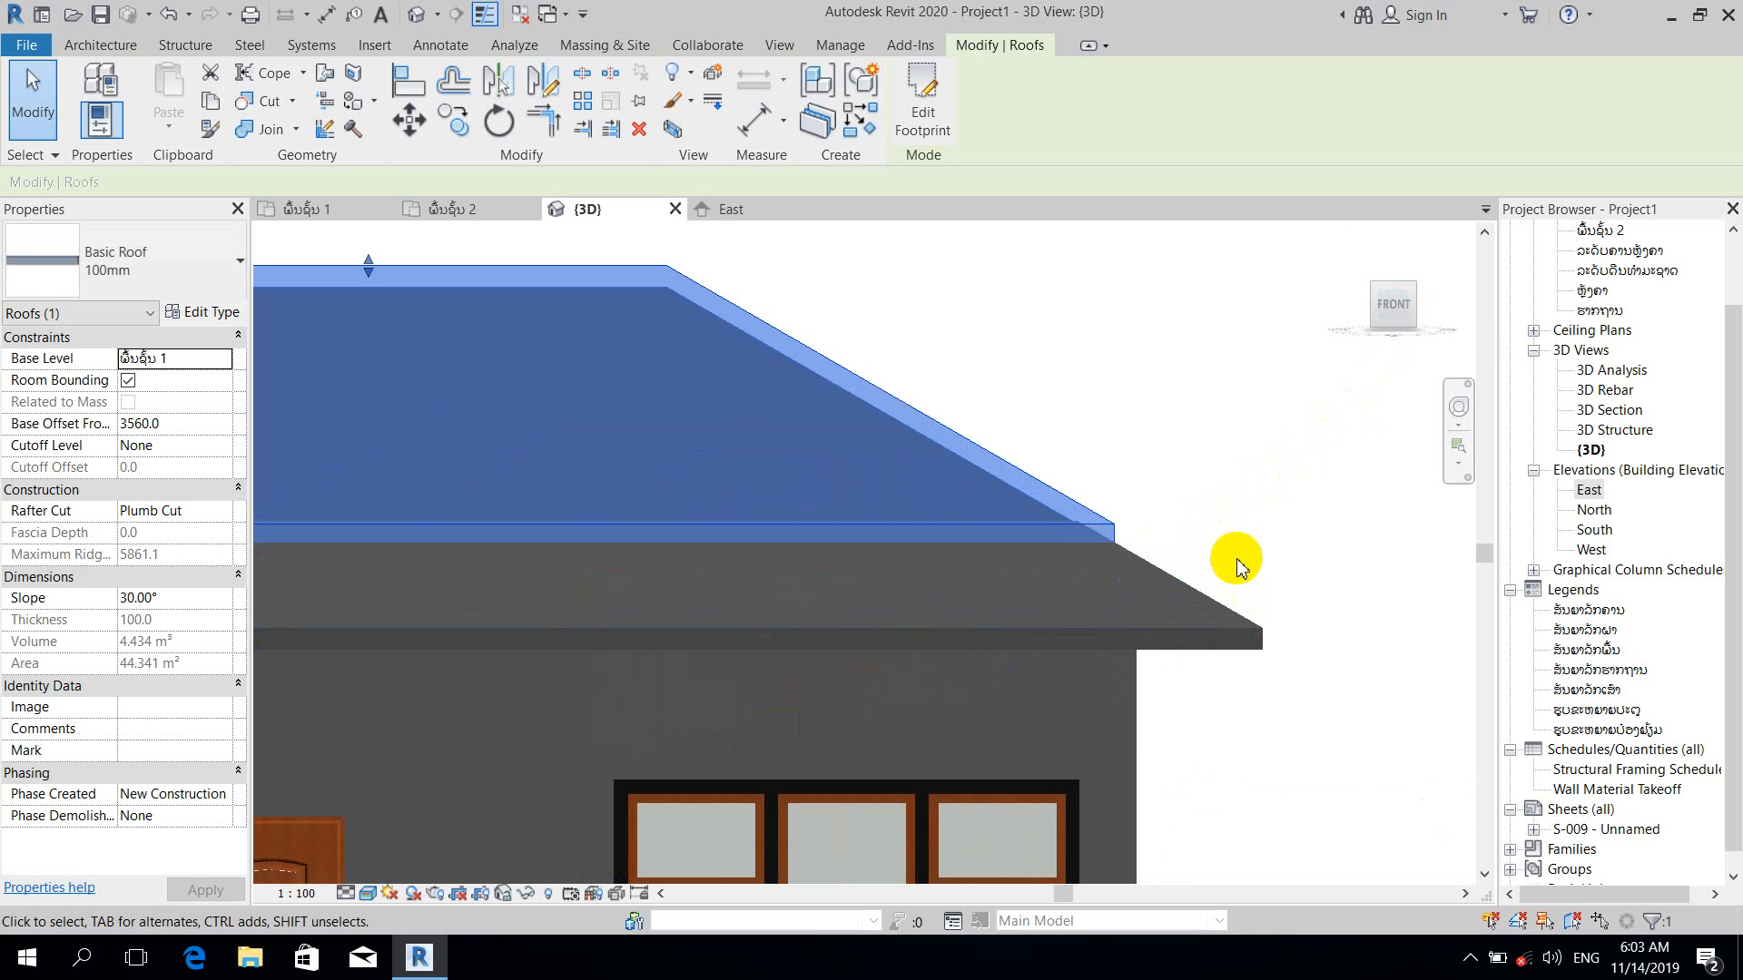
pyautogui.press('Up')
pyautogui.press('Up')
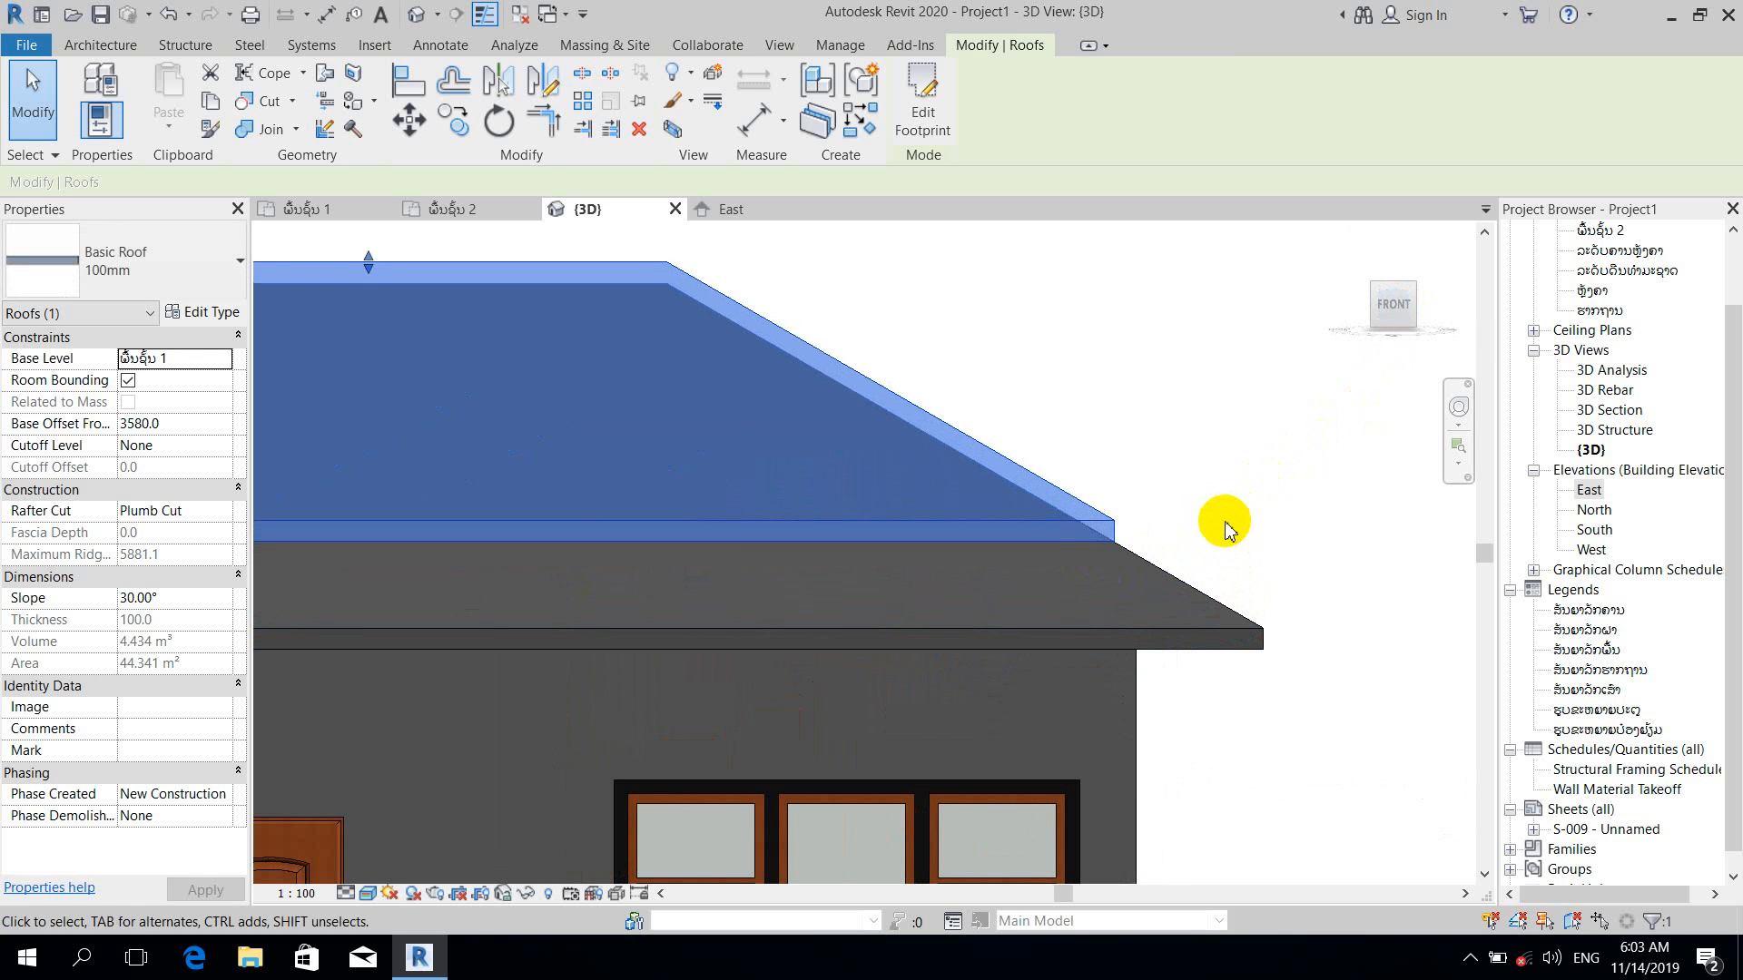
pyautogui.click(1207, 490)
pyautogui.scroll(-5, 1189, 521)
pyautogui.keyDown('shift'); pyautogui.moveTo(1212, 501); pyautogui.dragTo(1252, 478, button='middle'); pyautogui.keyUp('shift')
pyautogui.keyDown('shift'); pyautogui.moveTo(1050, 427); pyautogui.dragTo(1212, 463, button='middle'); pyautogui.keyUp('shift')
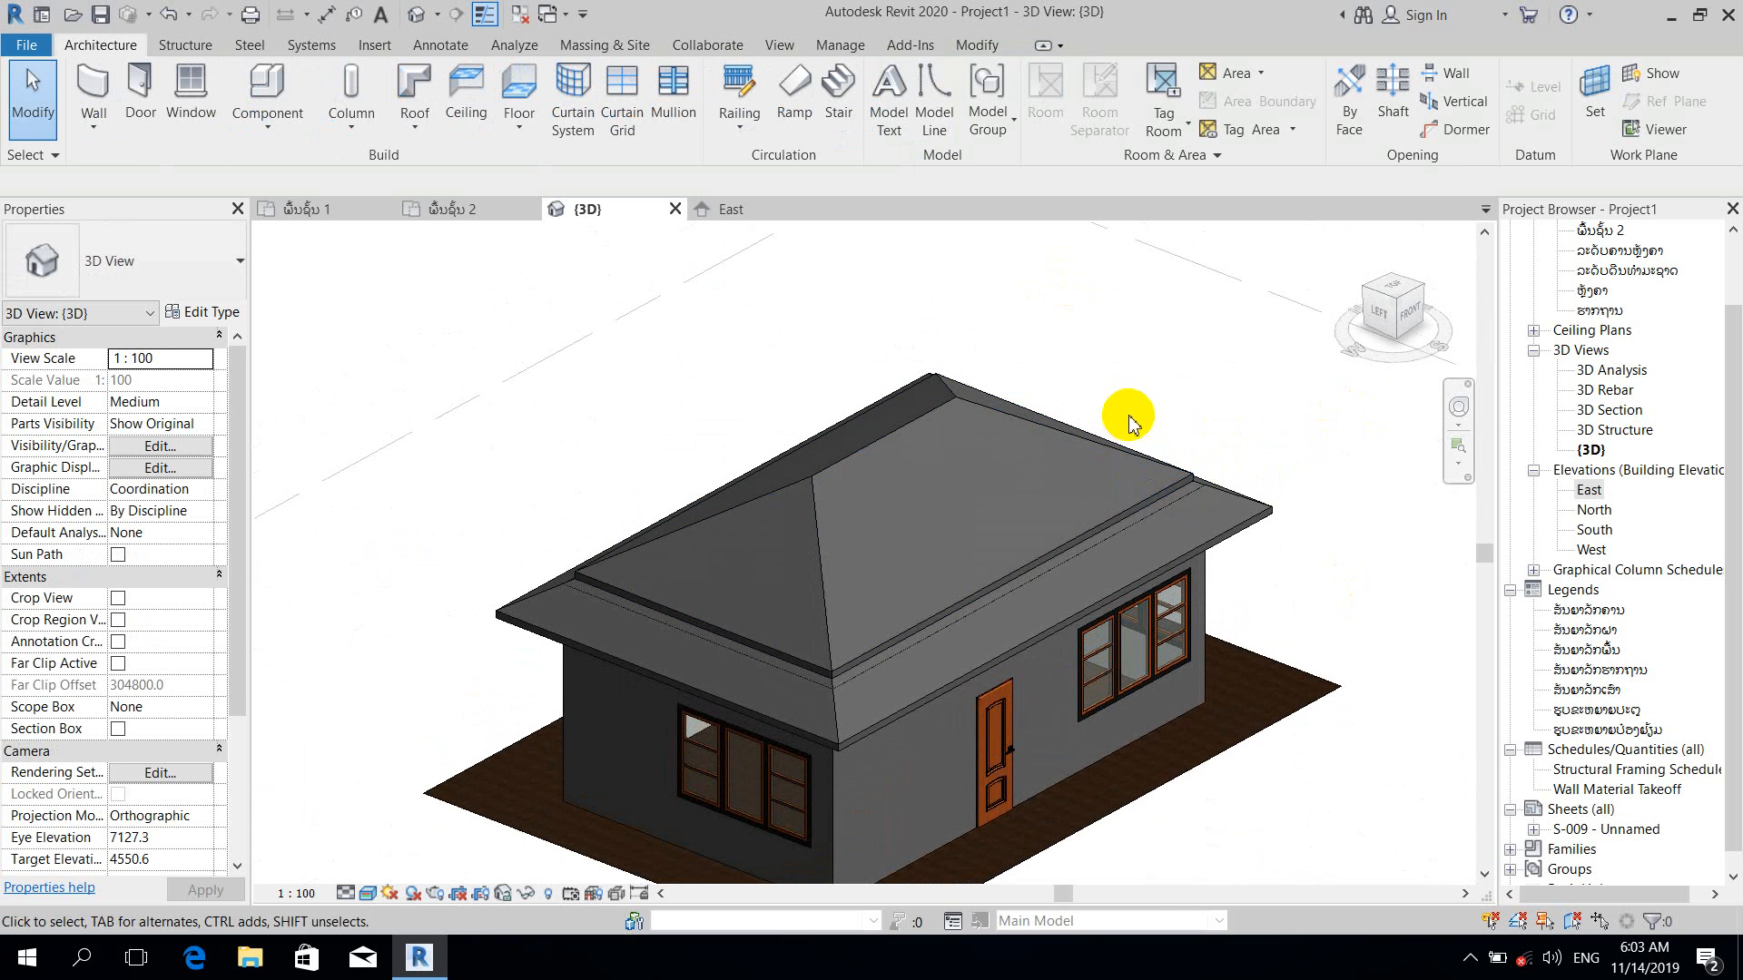
pyautogui.keyDown('shift'); pyautogui.moveTo(1128, 422); pyautogui.dragTo(1159, 475, button='middle'); pyautogui.keyUp('shift')
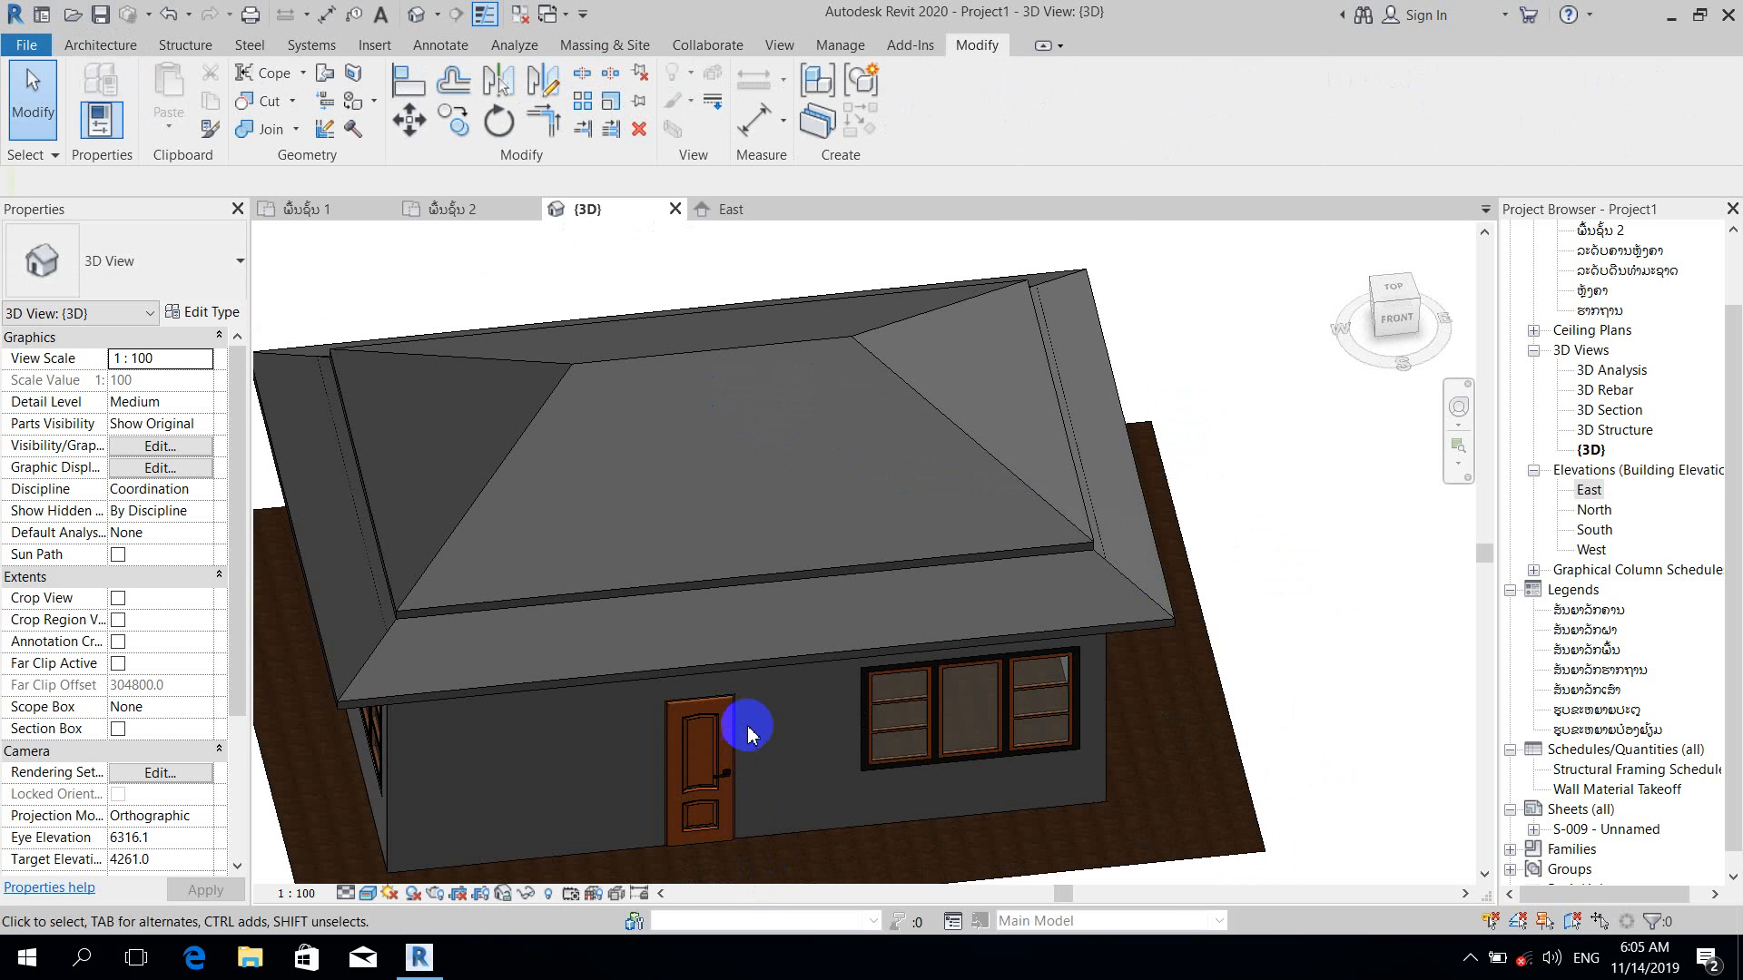
# Step: Create a footprint roof in floor plan ພື້ນຊັ້ນ 1 from a rectangle about 2600 by 4200 mm over the front door, ending on grid D
pyautogui.keyDown('shift'); pyautogui.moveTo(898, 636); pyautogui.dragTo(786, 583, button='middle'); pyautogui.keyUp('shift')
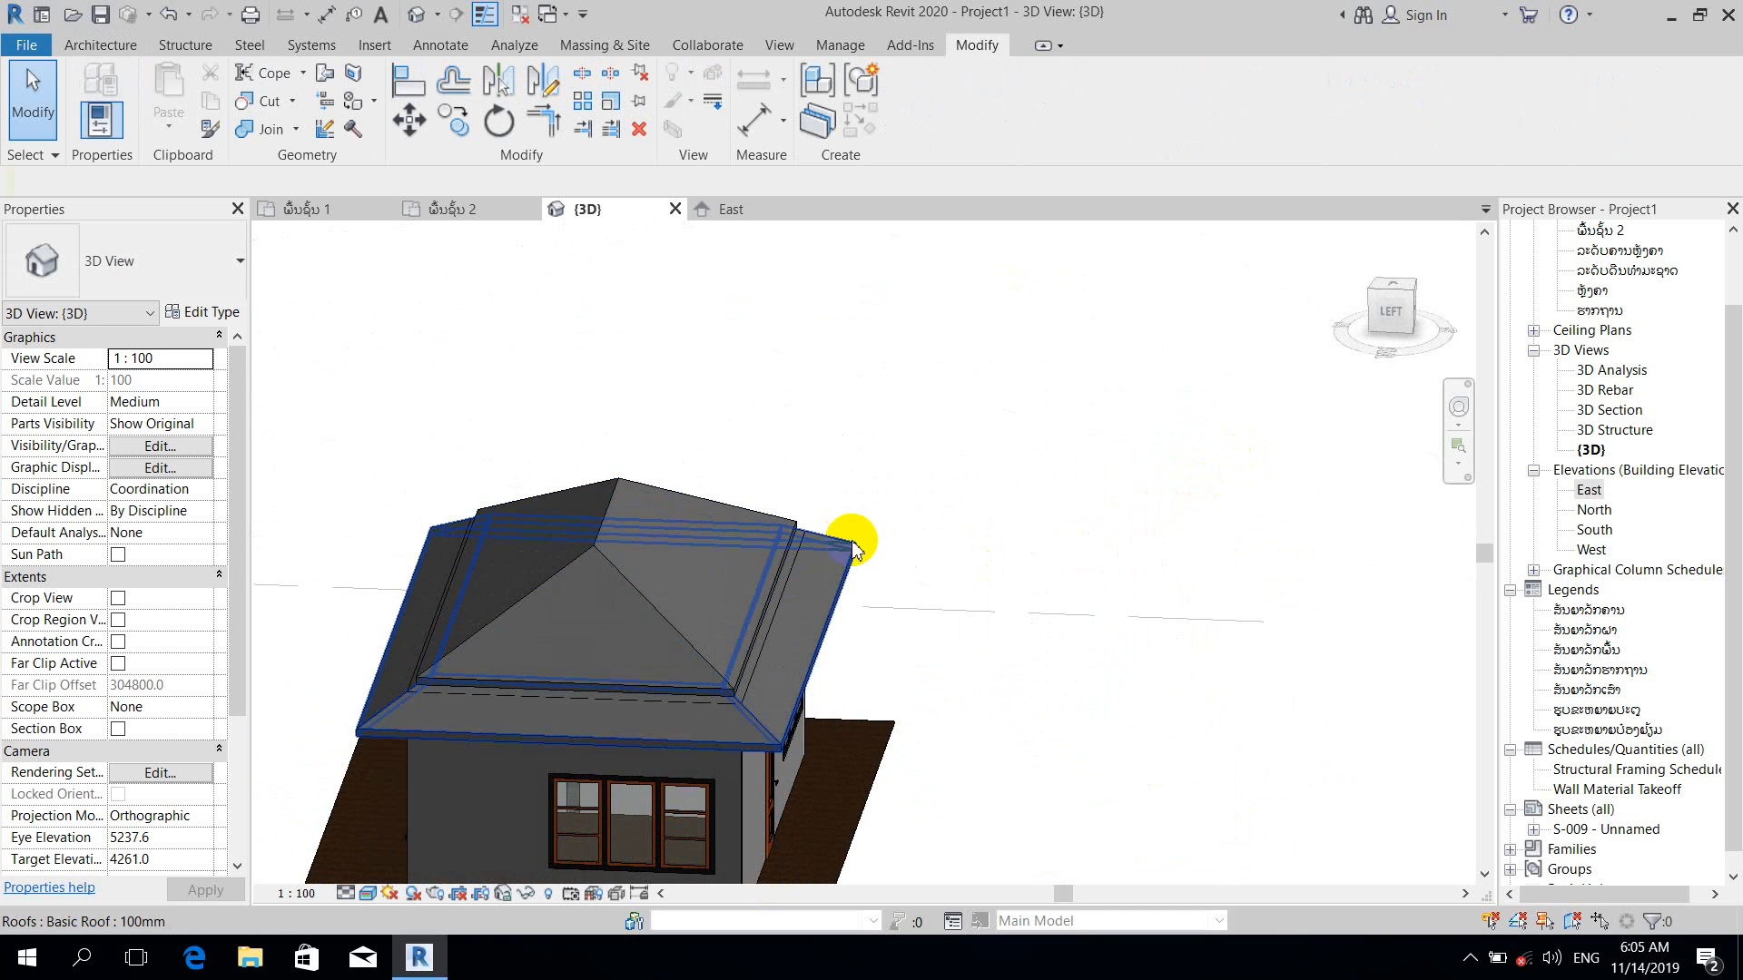
pyautogui.keyDown('shift'); pyautogui.moveTo(849, 534); pyautogui.dragTo(871, 636, button='middle'); pyautogui.keyUp('shift')
pyautogui.click(308, 209)
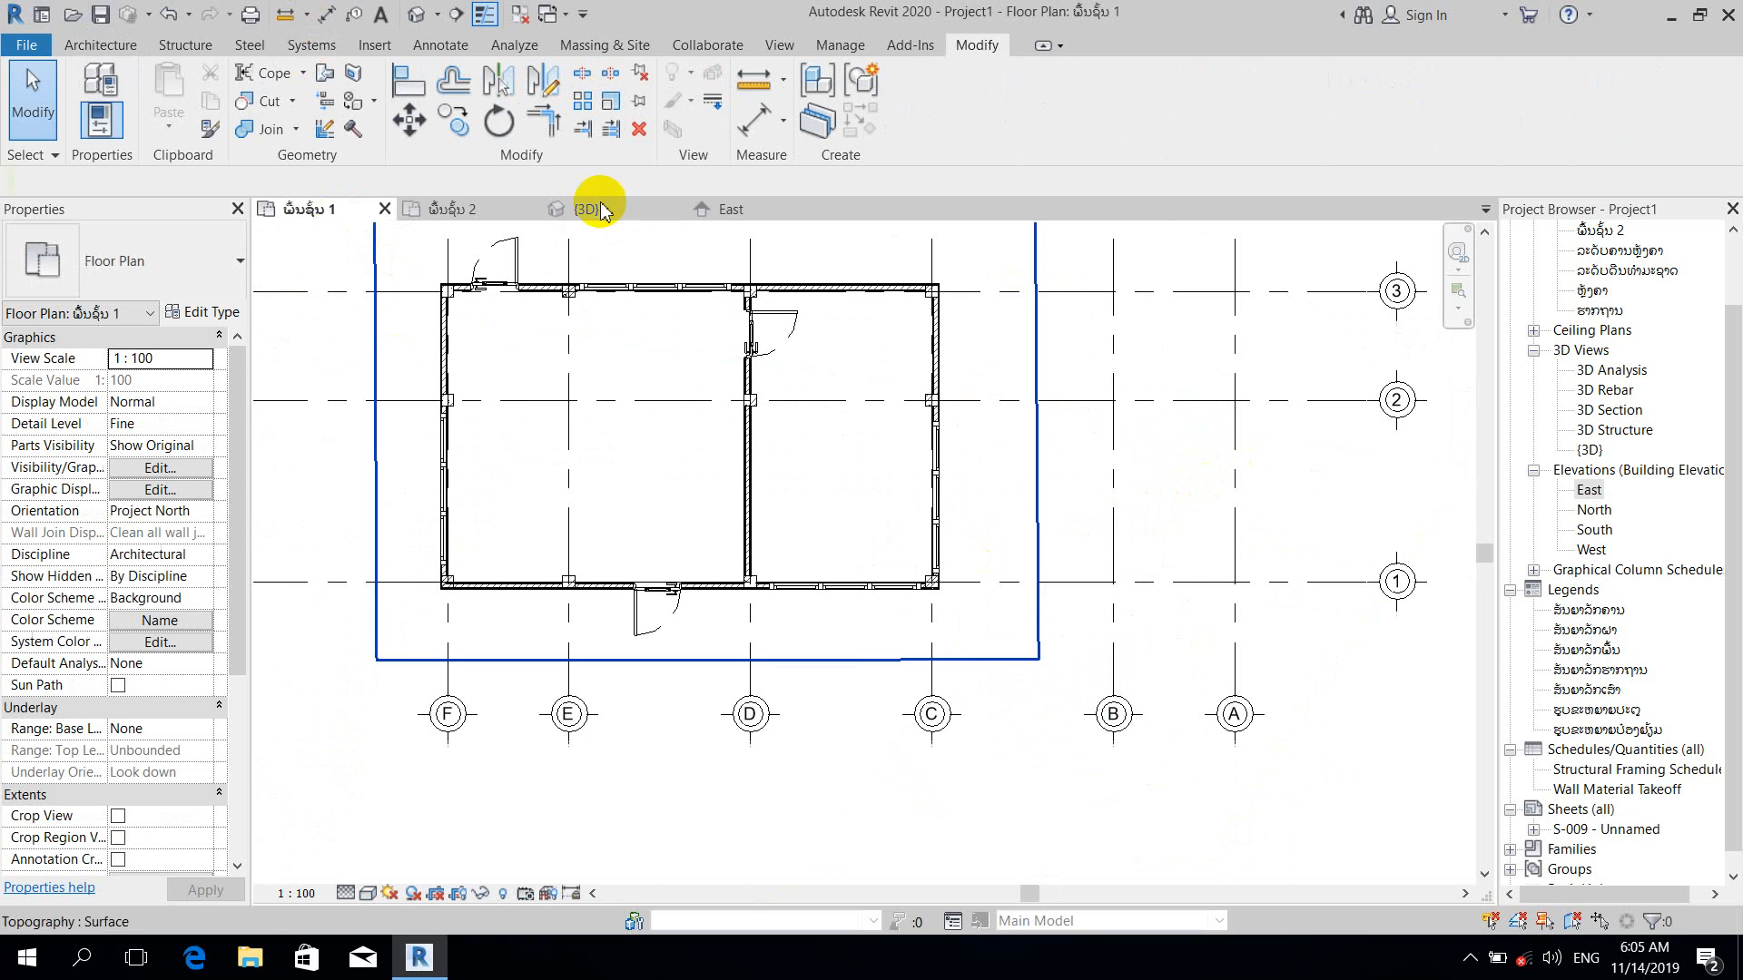
pyautogui.click(107, 47)
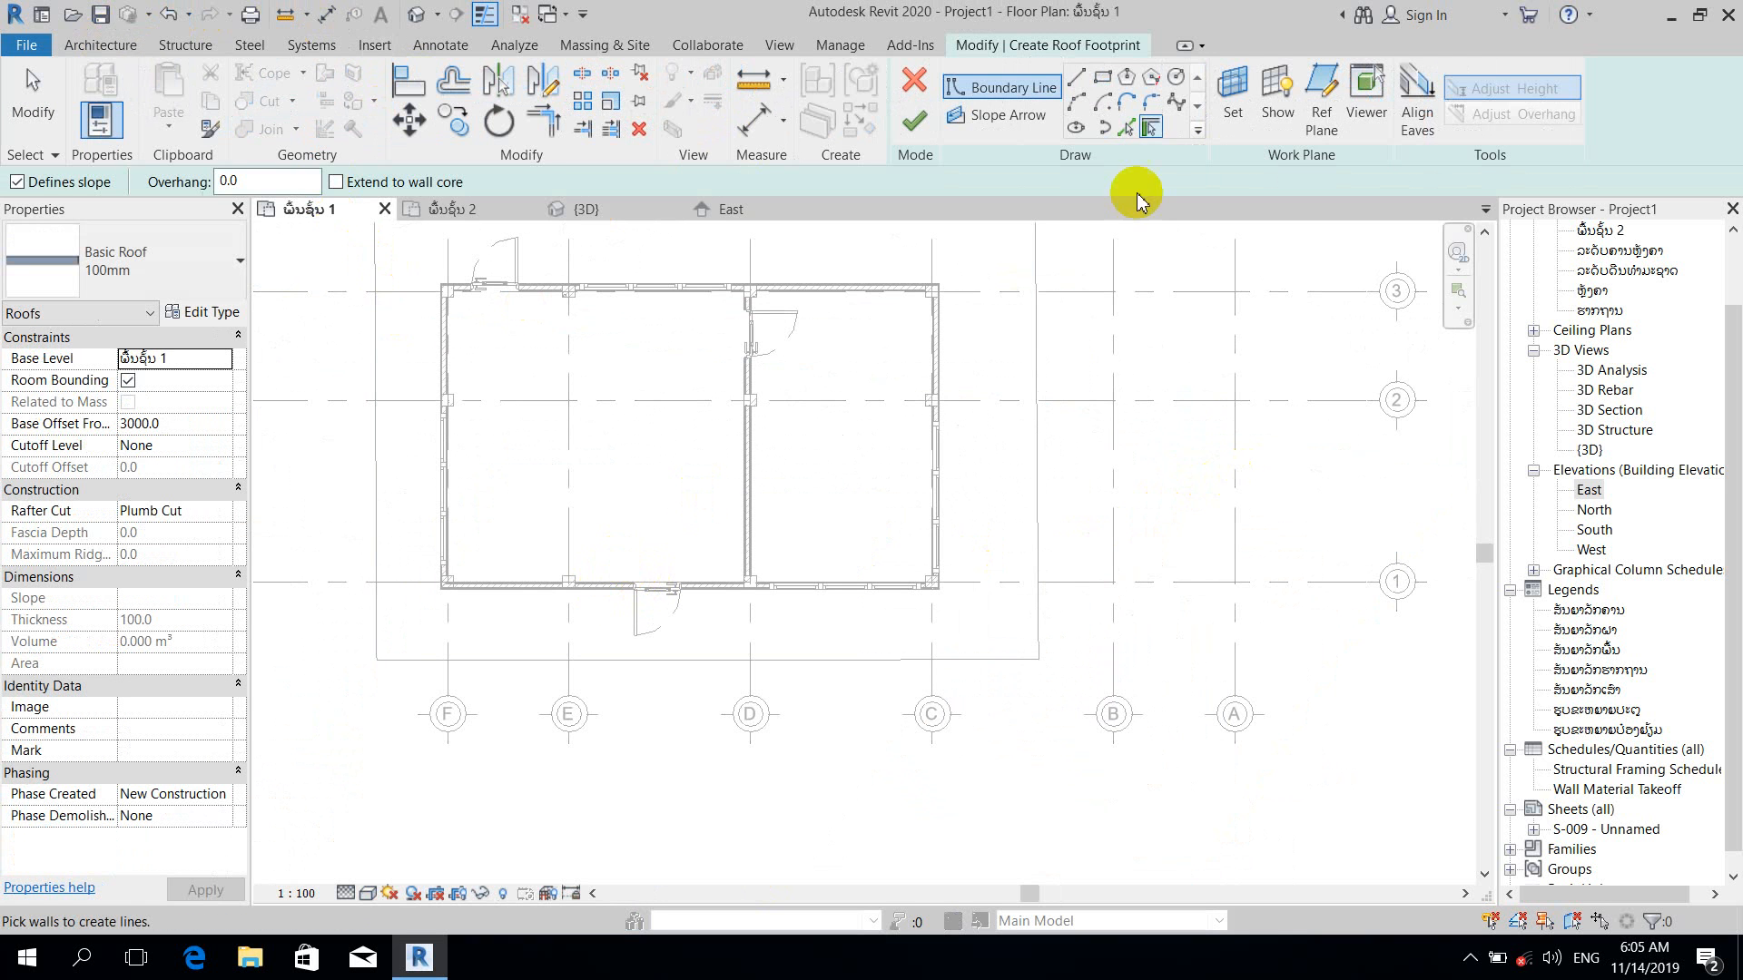
pyautogui.click(1103, 77)
pyautogui.click(593, 498)
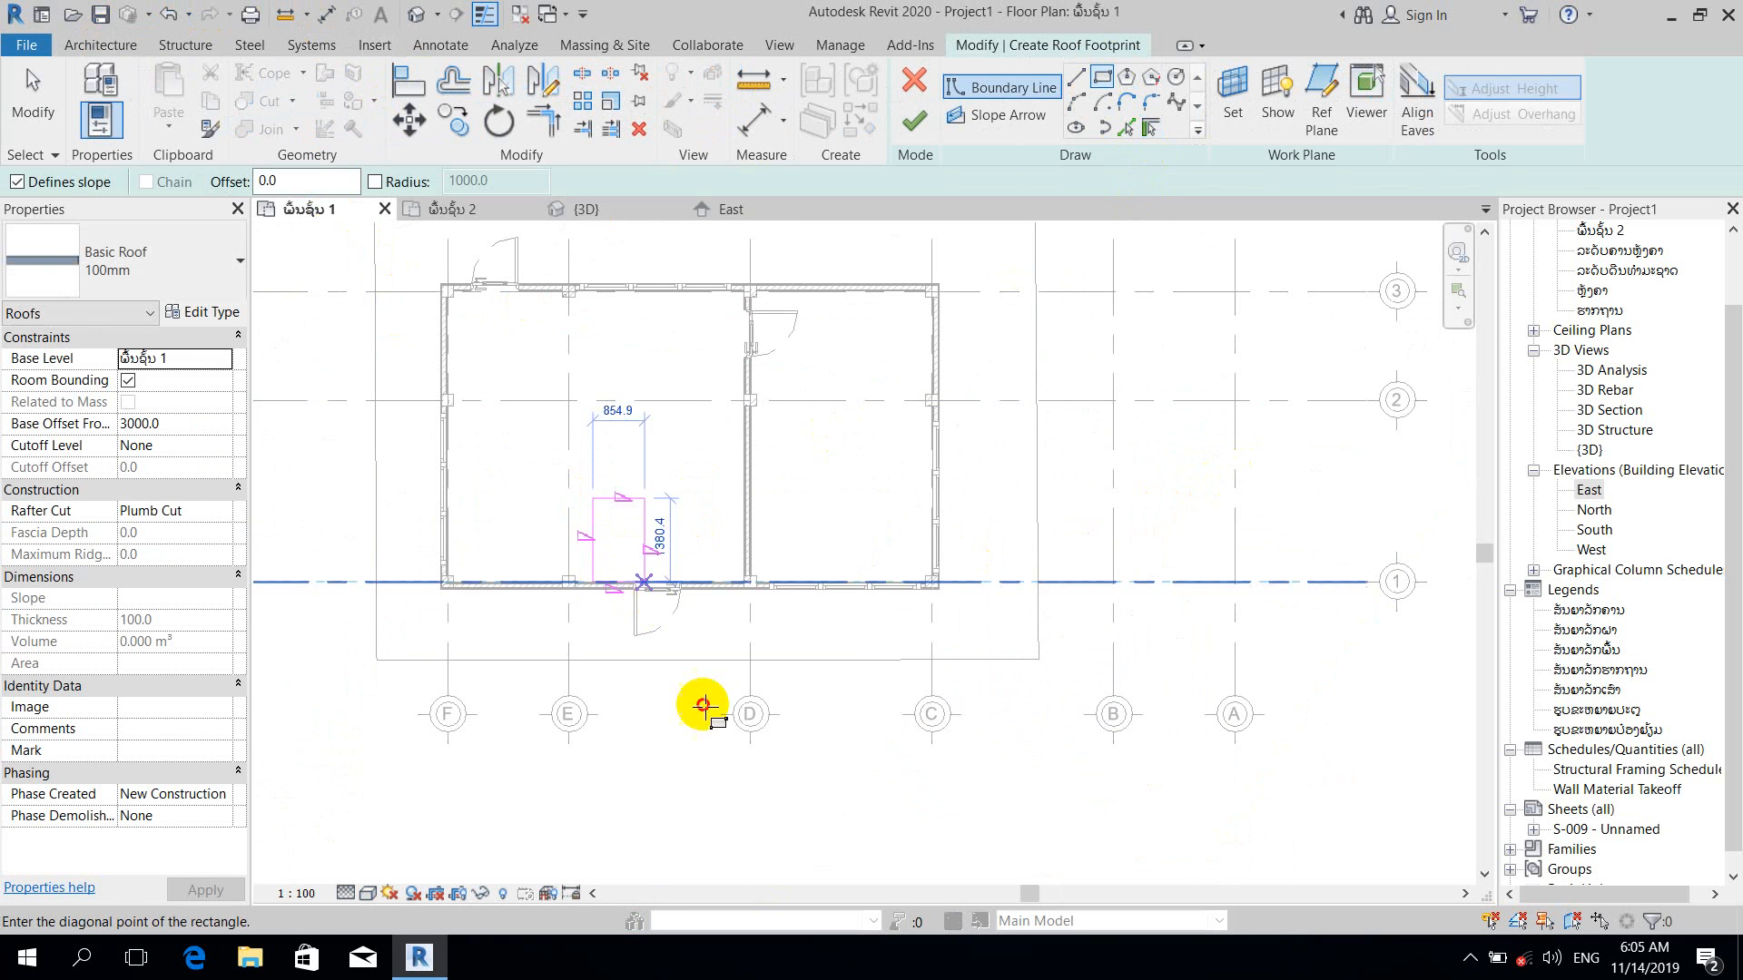
pyautogui.click(742, 747)
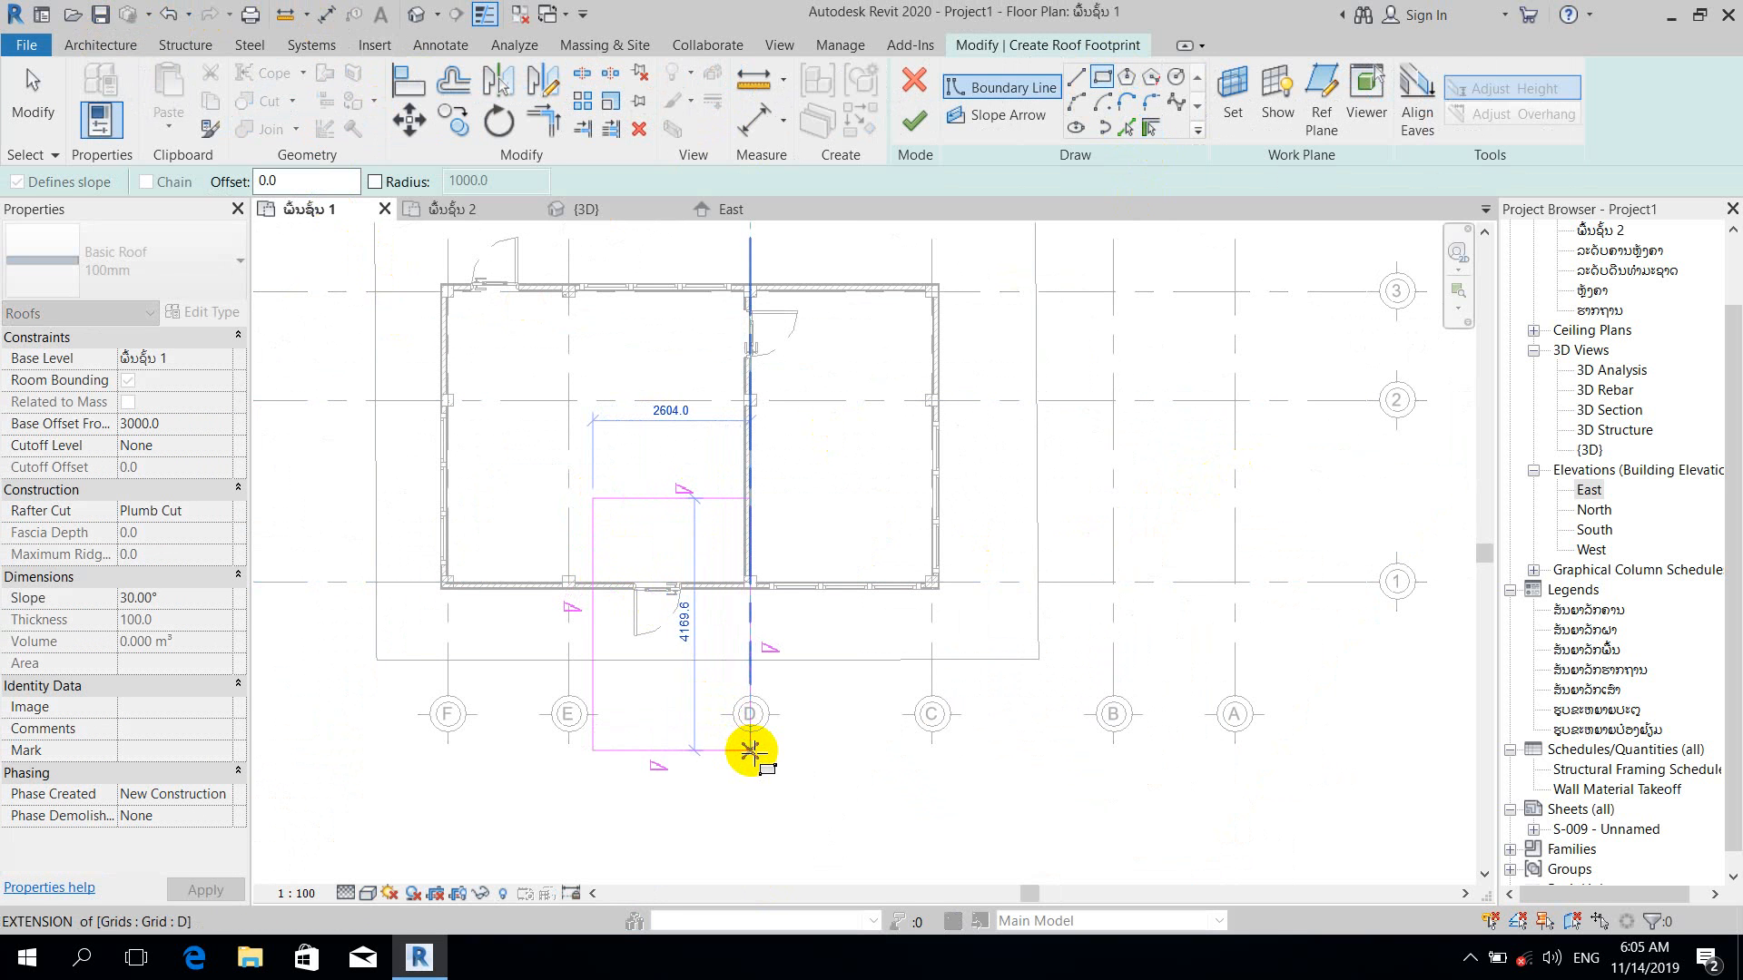
pyautogui.click(914, 118)
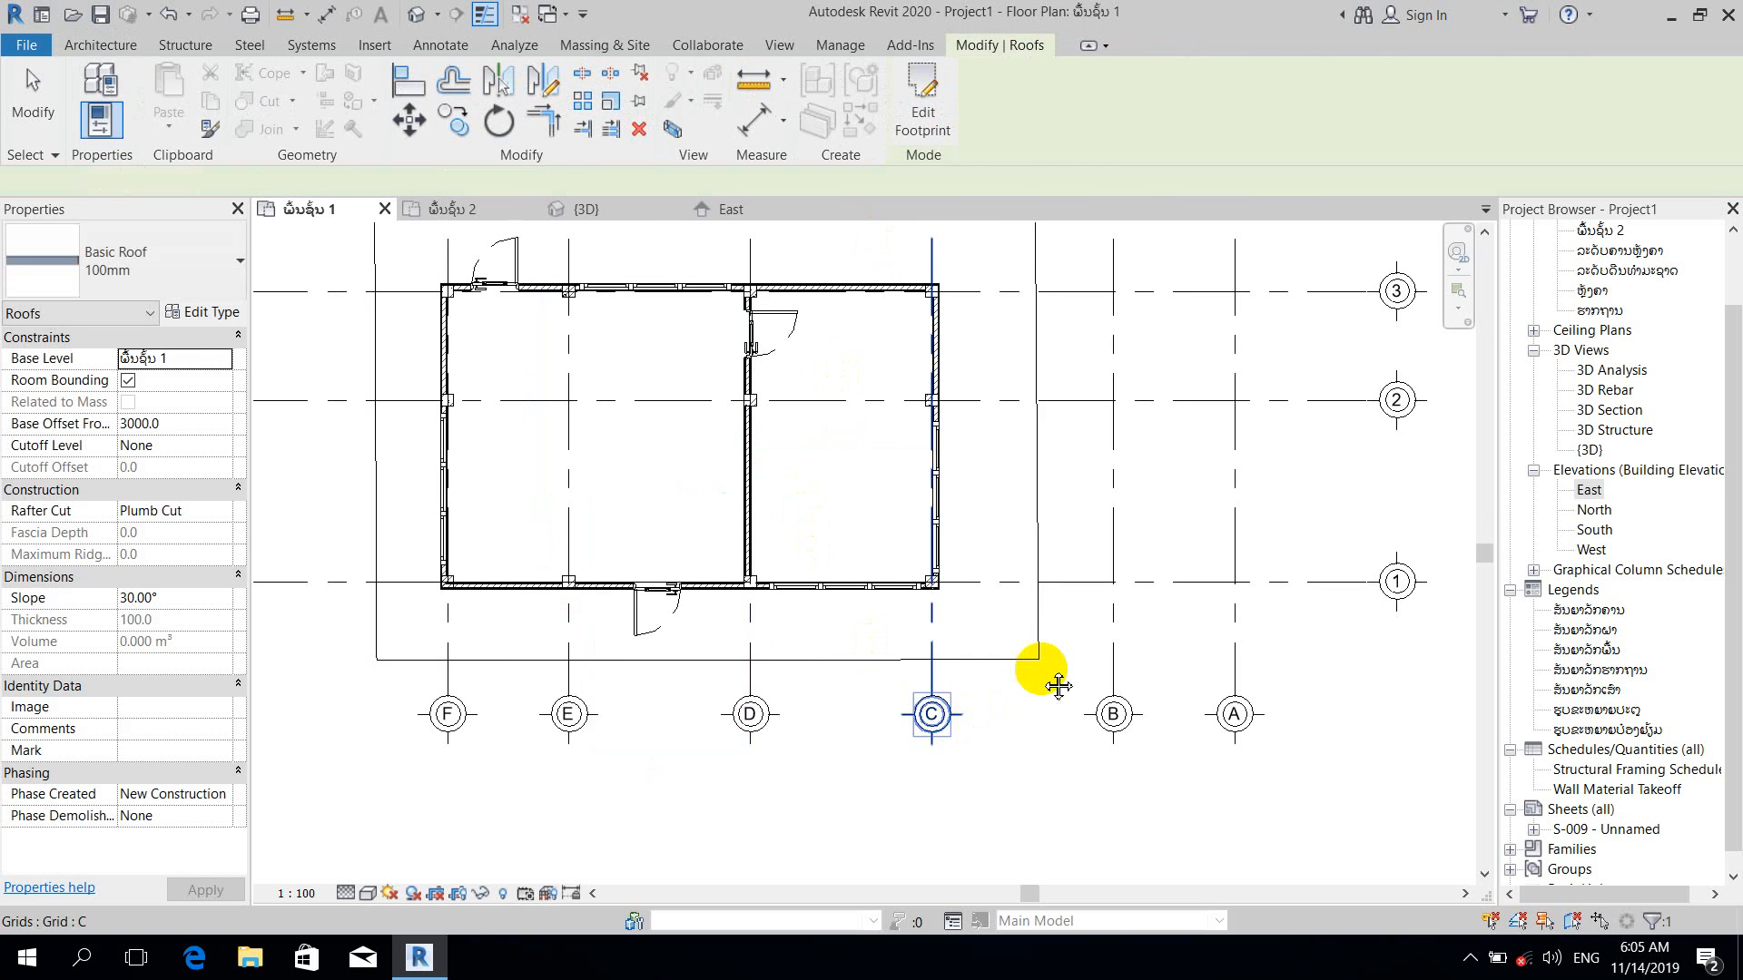
pyautogui.moveTo(1045, 667); pyautogui.dragTo(1164, 415, button='middle')
# Step: Raise the entrance roof over the front door to a base offset of 3760 in the 3D view
pyautogui.click(607, 207)
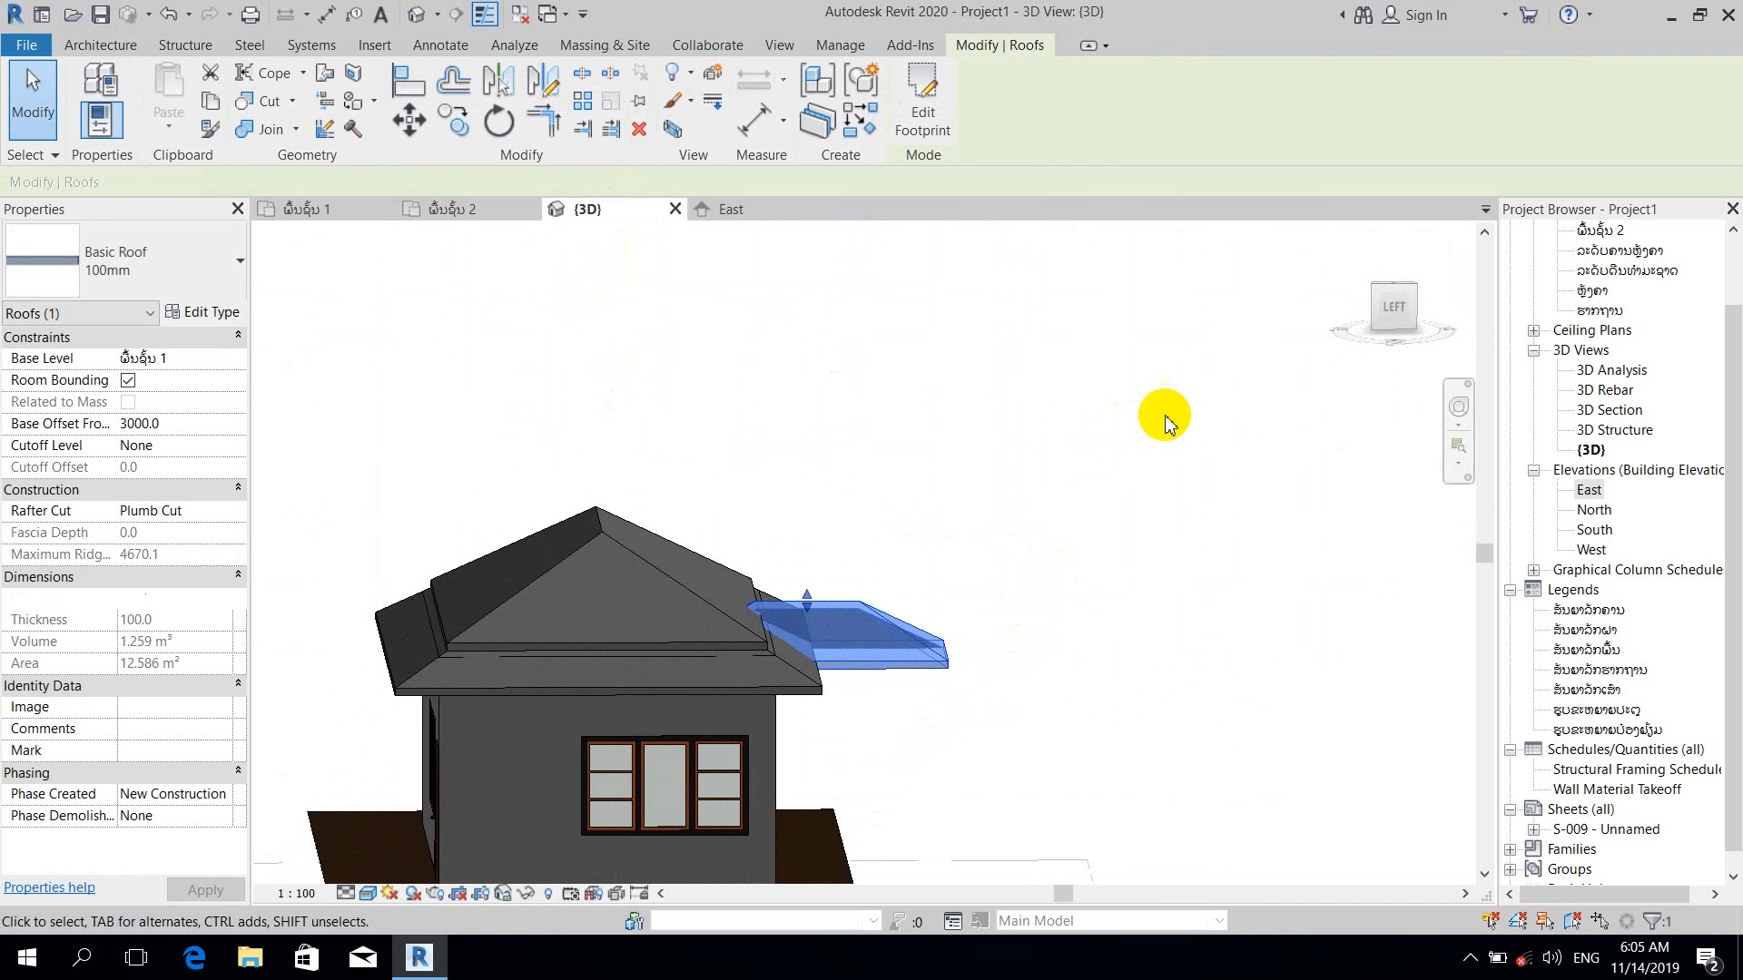
pyautogui.click(1401, 319)
pyautogui.press('Up')
pyautogui.press('Up')
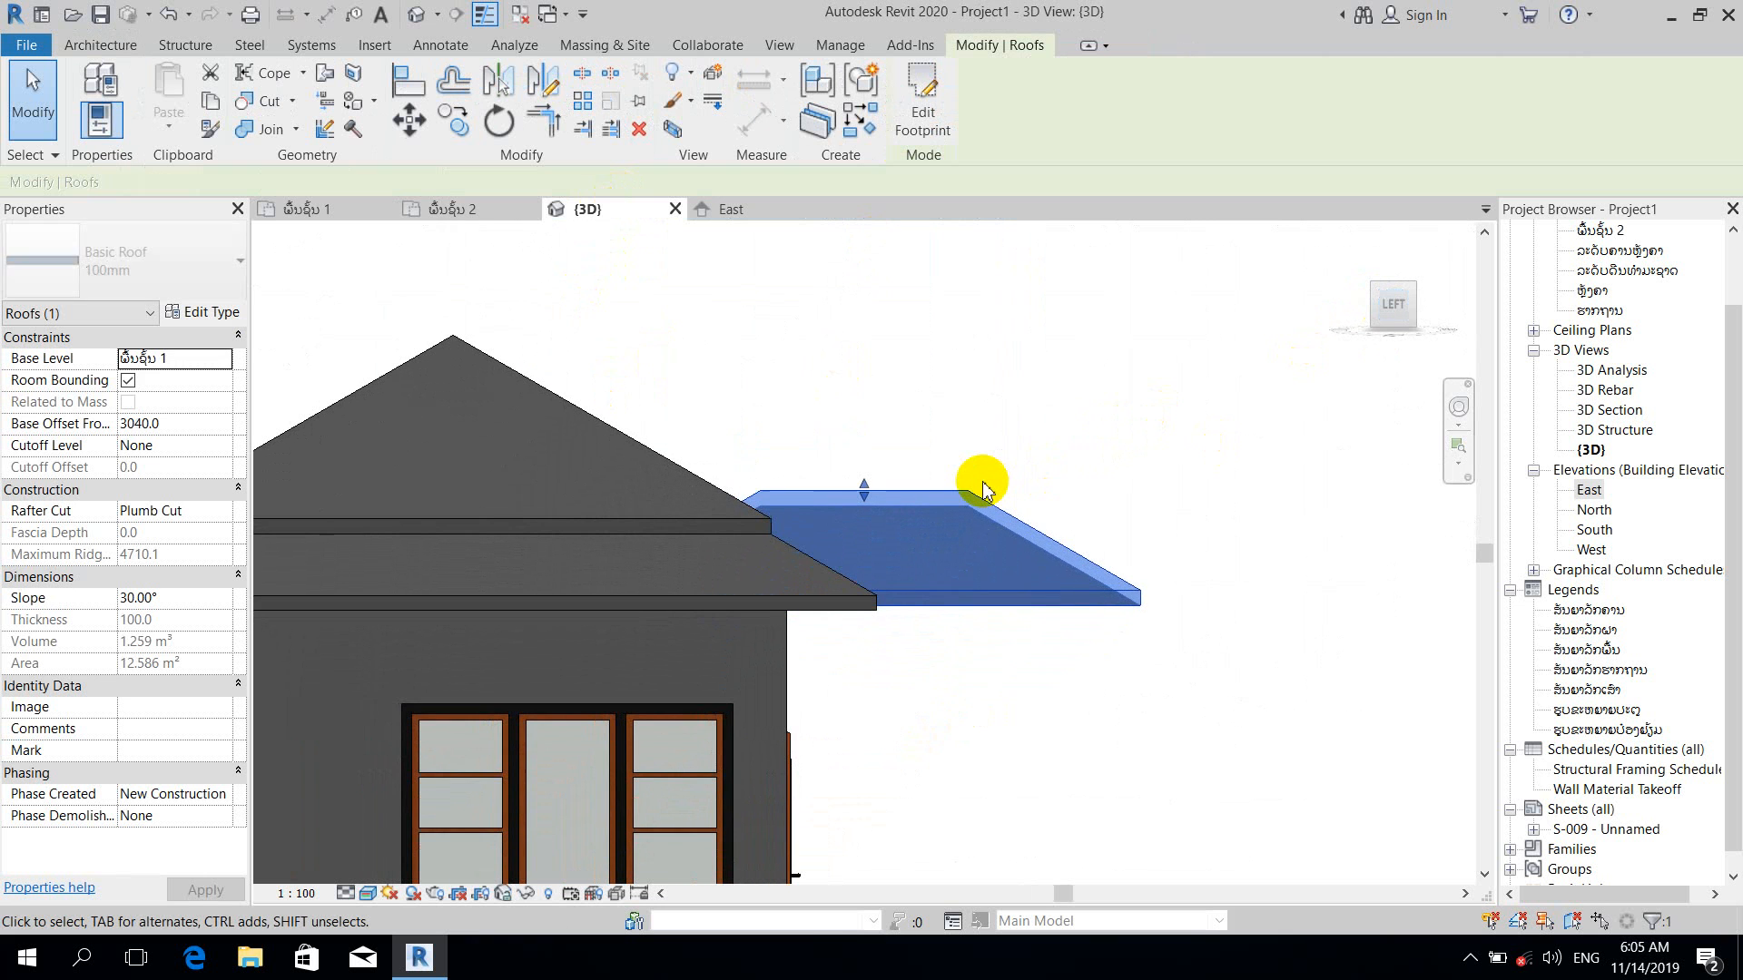
pyautogui.press('Up')
pyautogui.press('Up')
pyautogui.press('Up')
pyautogui.press('Up')
pyautogui.press('Up')
pyautogui.press('Up')
pyautogui.press('Up')
pyautogui.press('Up')
pyautogui.press('Up')
pyautogui.press('Up')
pyautogui.press('Up')
pyautogui.press('Up')
pyautogui.press('Up')
pyautogui.press('Up')
pyautogui.press('Up')
pyautogui.press('Up')
pyautogui.press('Up')
pyautogui.press('Up')
pyautogui.press('Up')
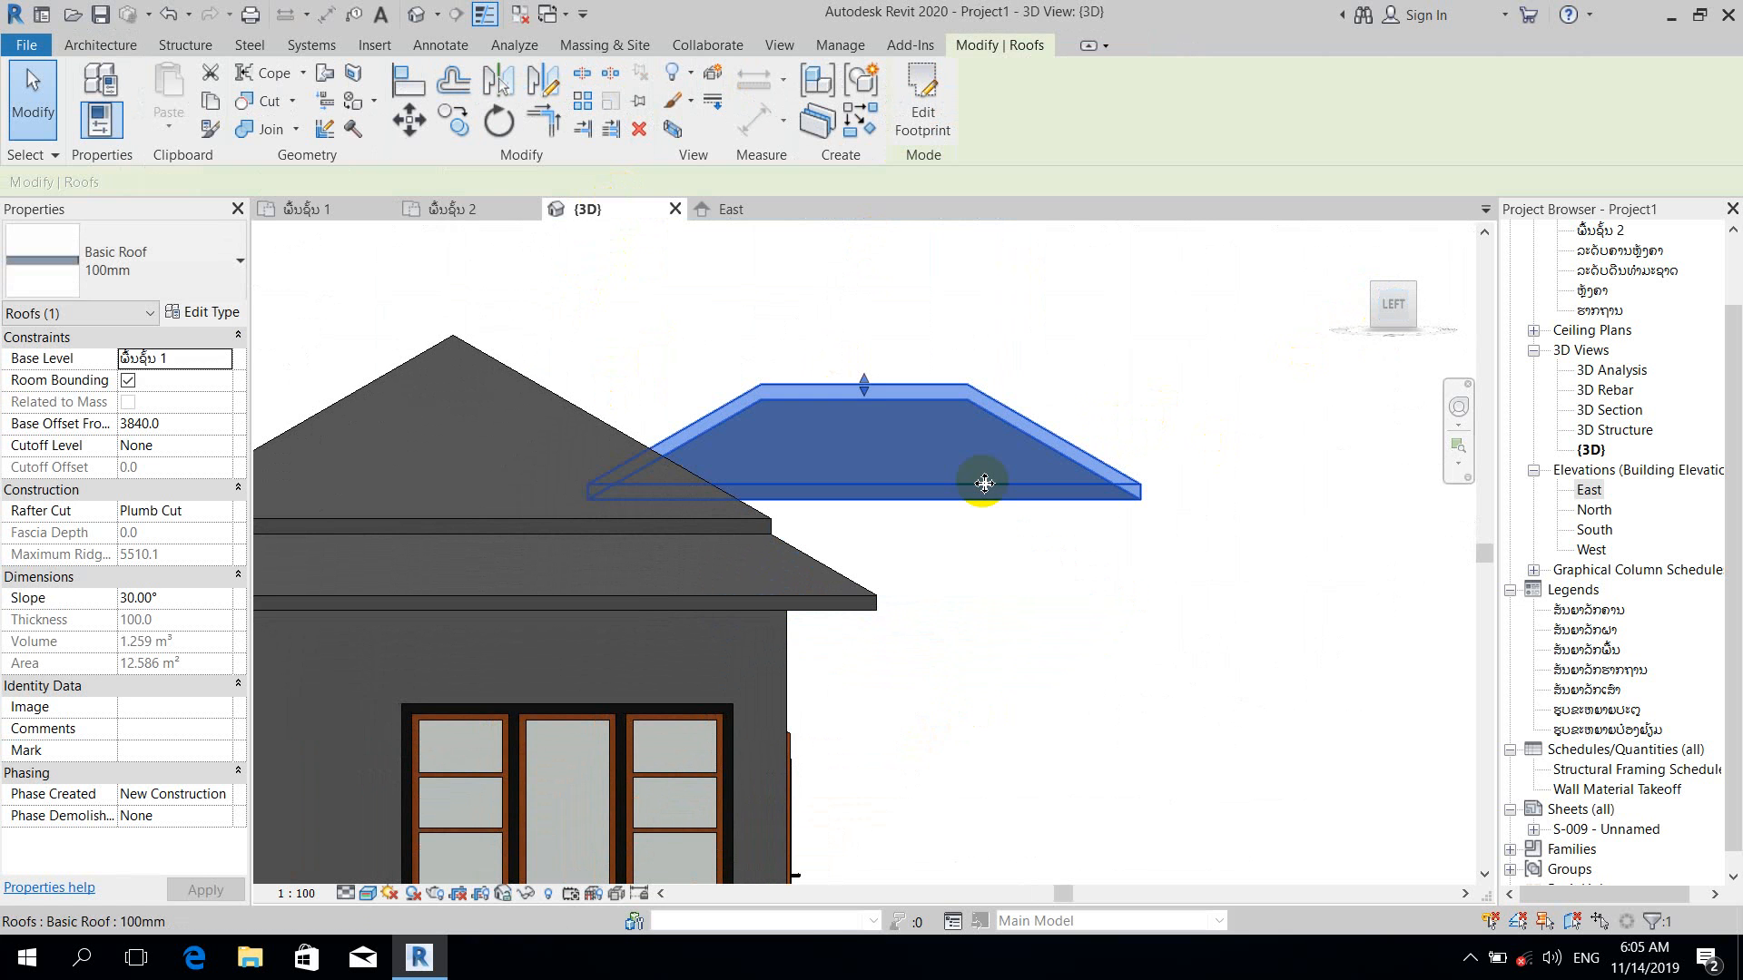
pyautogui.click(1112, 401)
# Step: Edit the entrance roof's footprint, turn off slope definition for the boundary line nearest the house, and finish the edit
pyautogui.keyDown('shift'); pyautogui.moveTo(1112, 401); pyautogui.dragTo(970, 687, button='middle'); pyautogui.keyUp('shift')
pyautogui.click(781, 355)
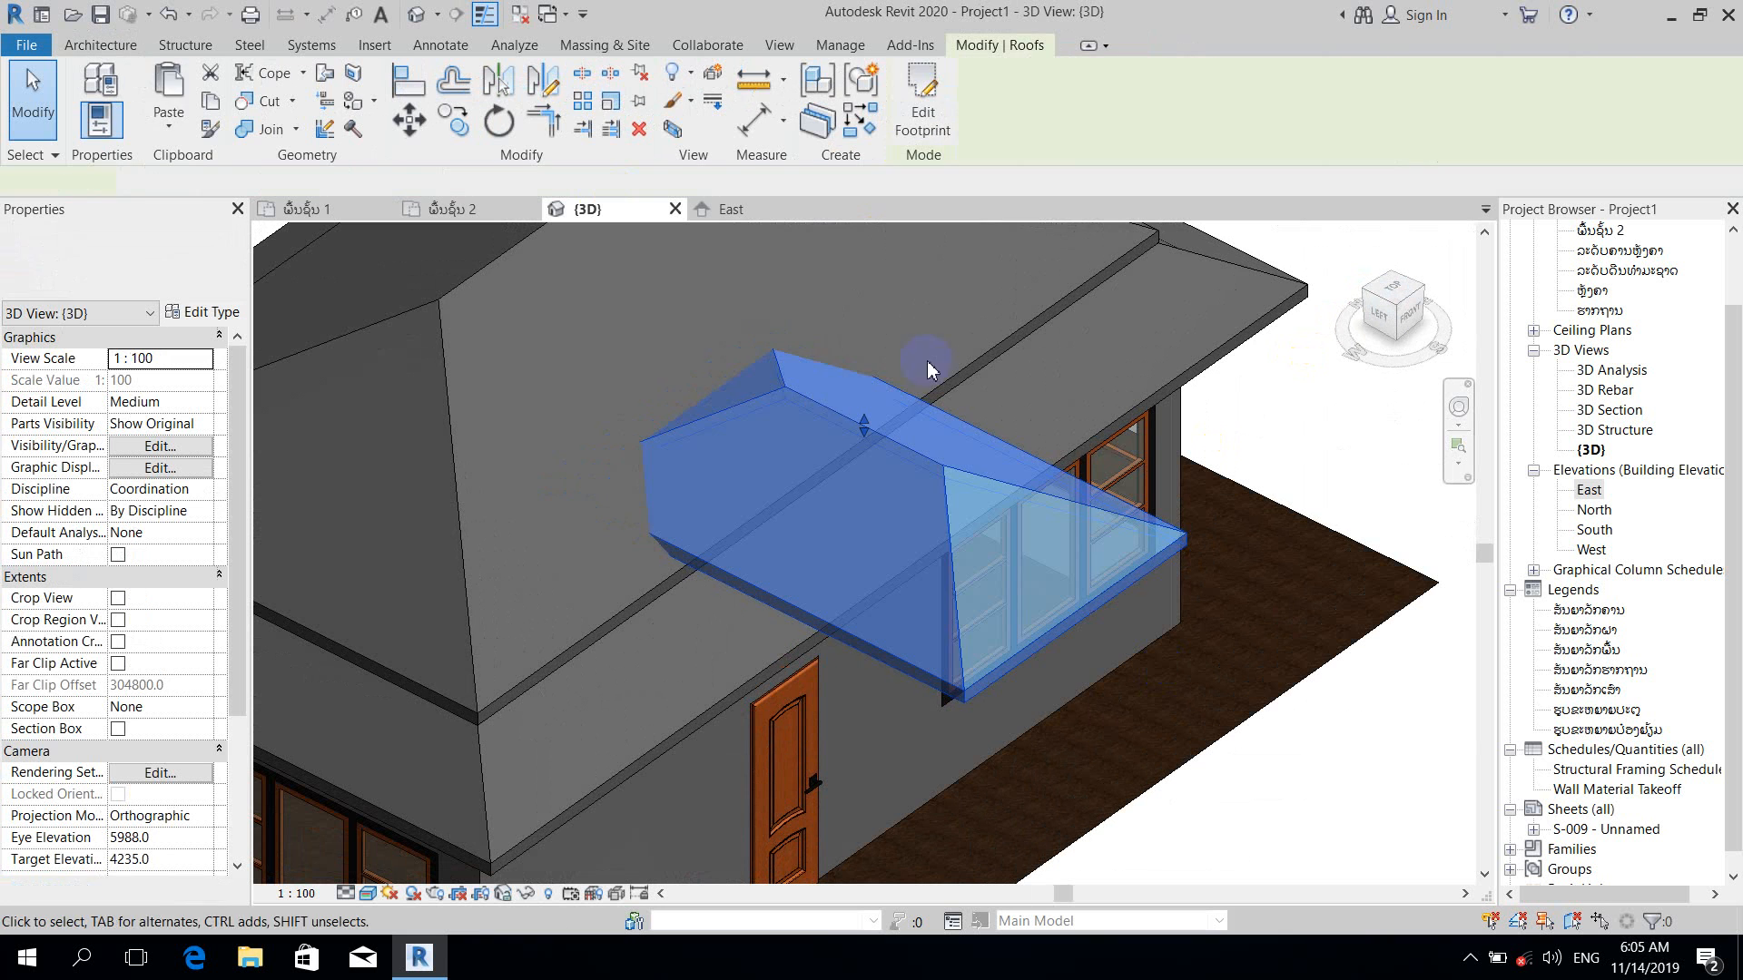
pyautogui.click(925, 136)
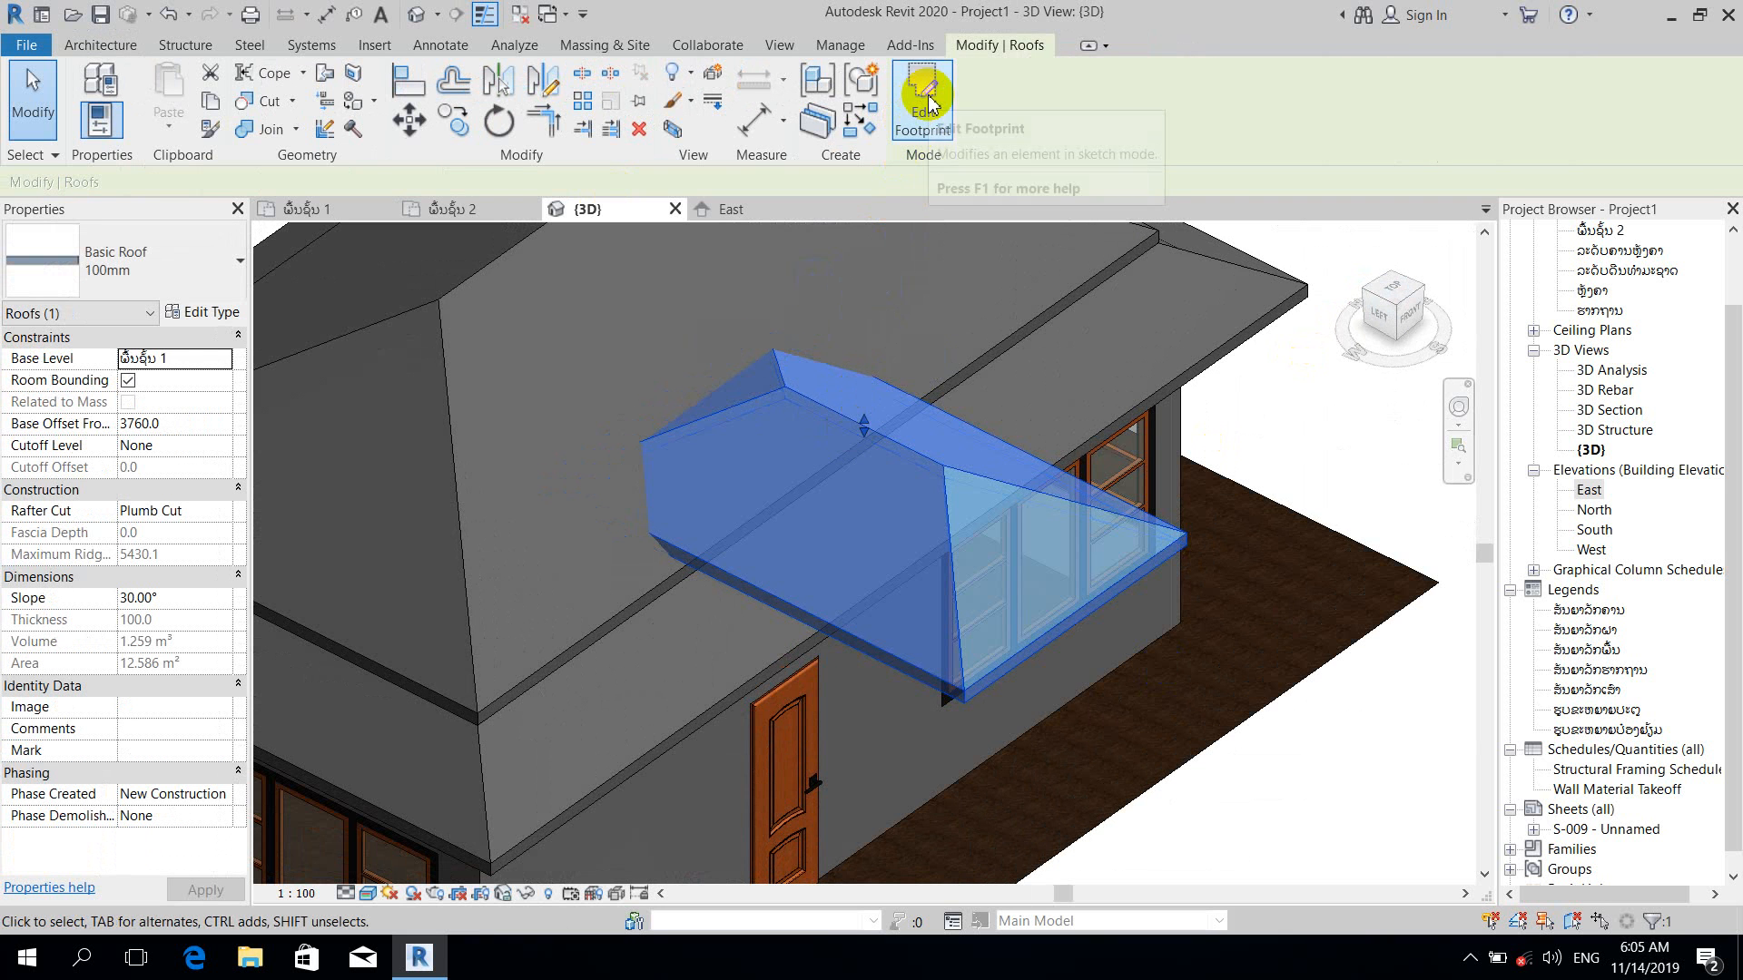
pyautogui.click(925, 95)
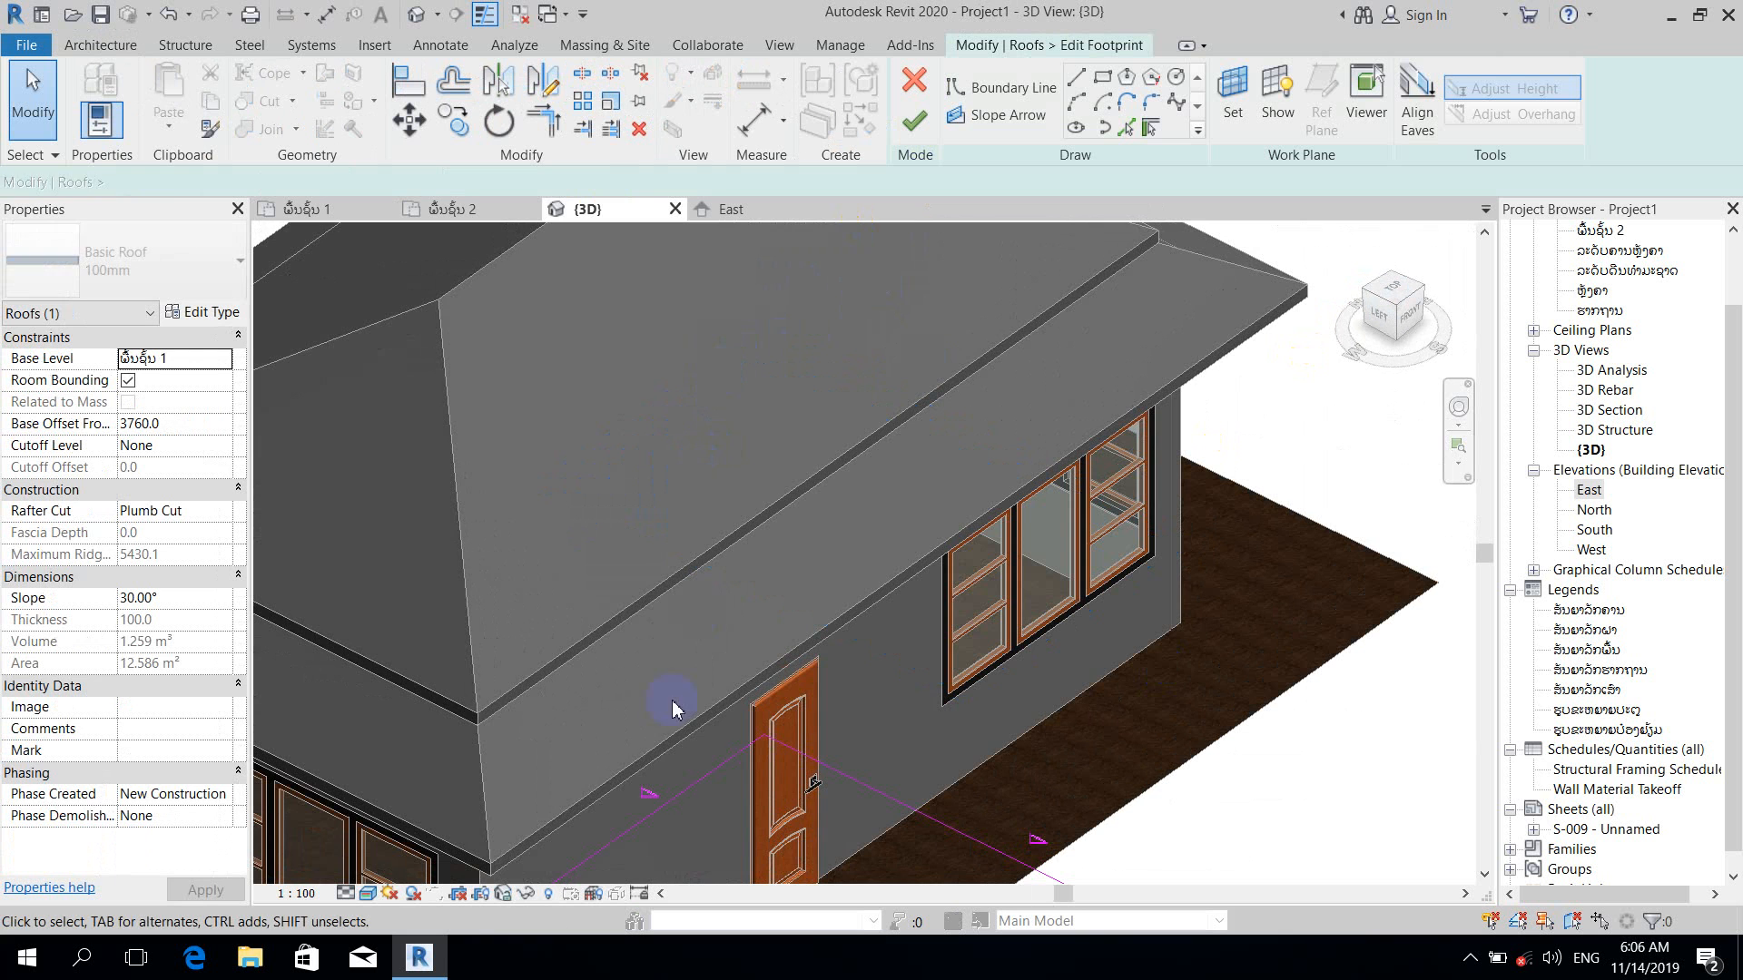
pyautogui.click(662, 803)
pyautogui.moveTo(660, 800); pyautogui.dragTo(646, 618, button='middle')
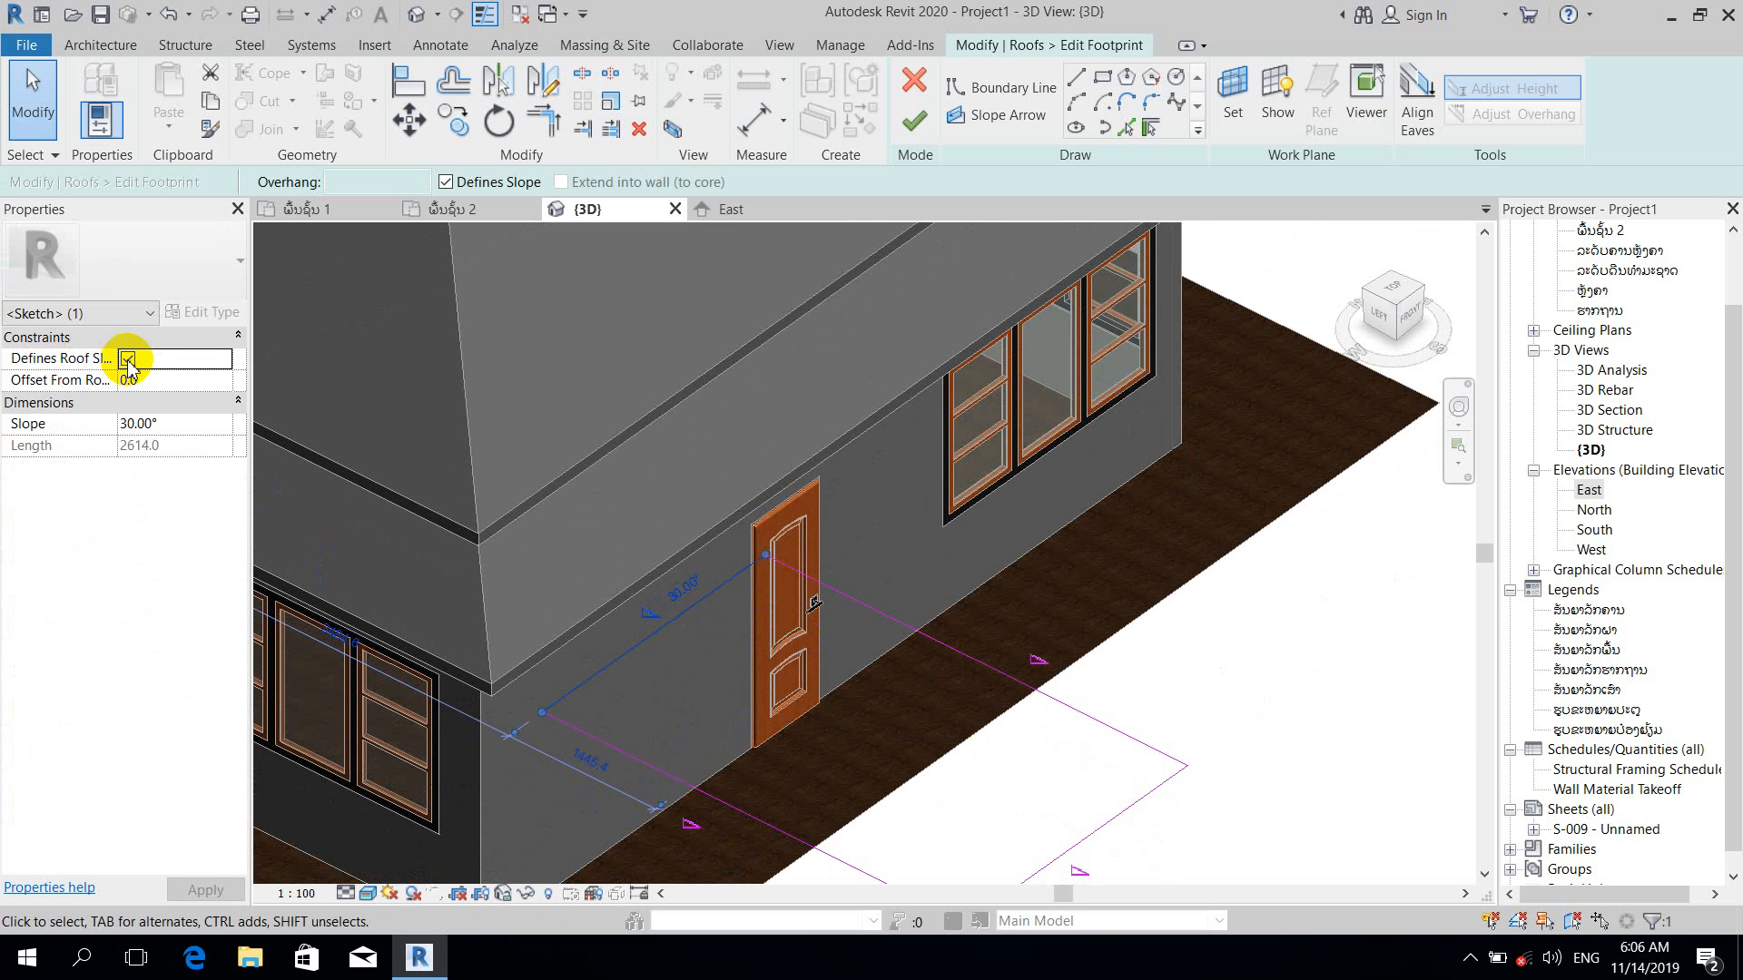
pyautogui.click(915, 122)
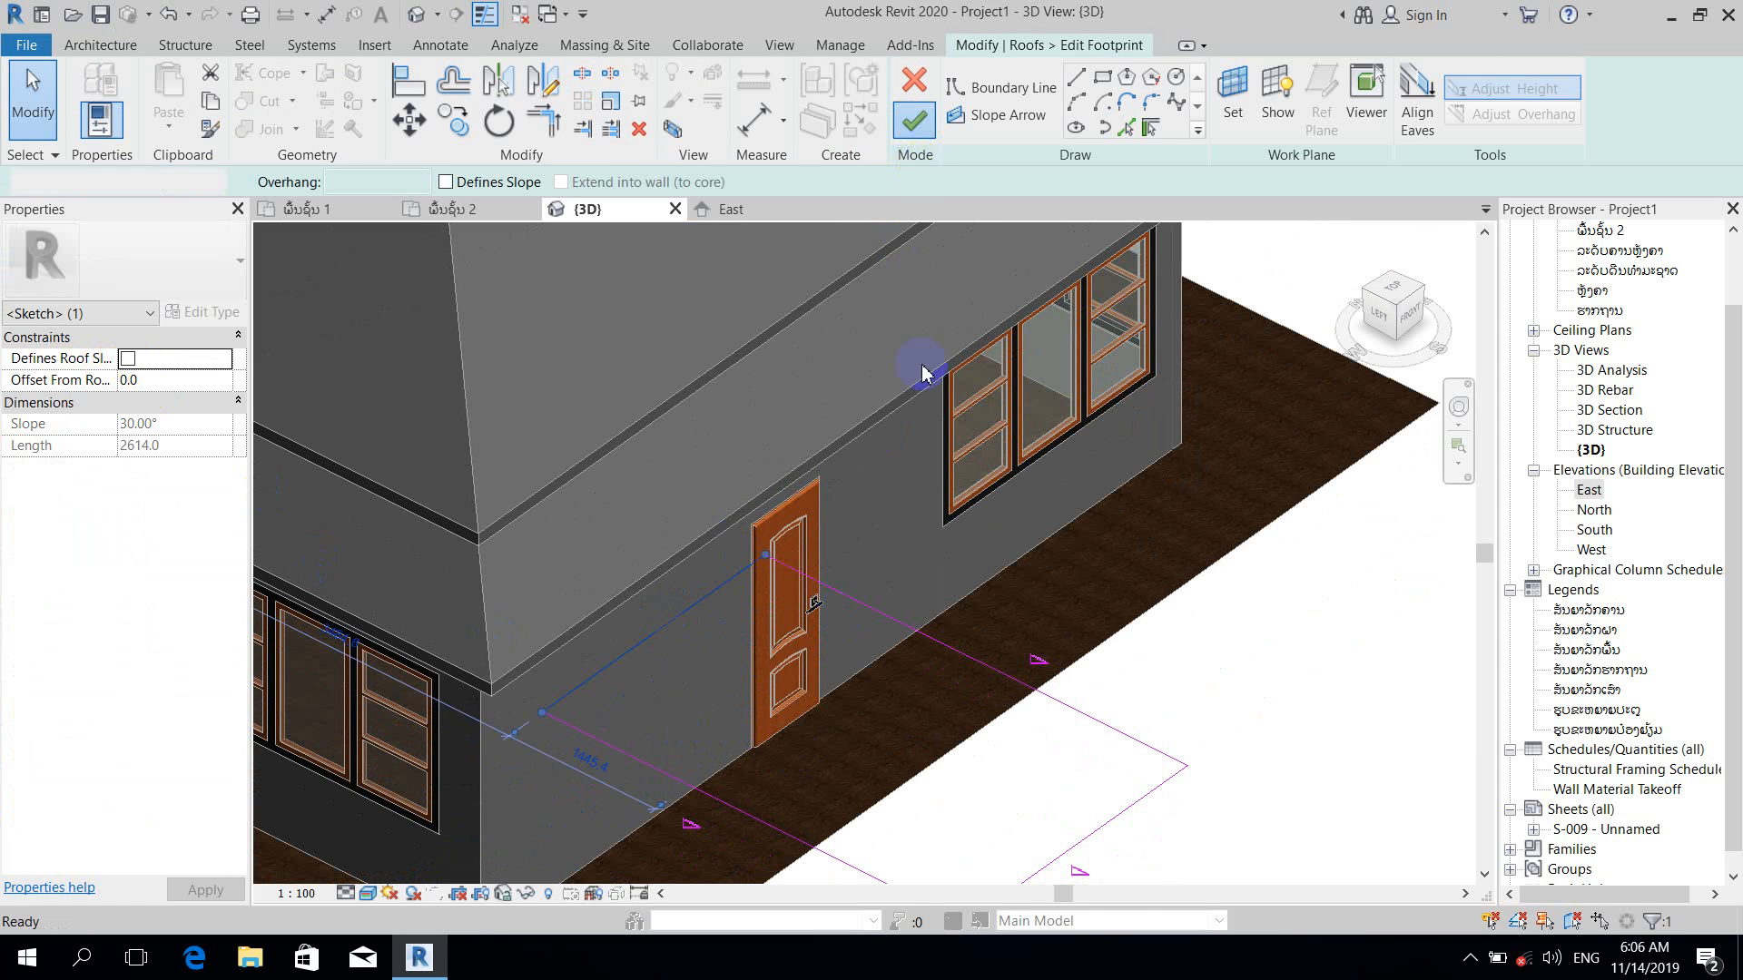
# Step: Nudge the entrance roof outward, away from the house's front wall, while viewing the building from the left side
pyautogui.keyDown('shift'); pyautogui.moveTo(1023, 614); pyautogui.dragTo(1069, 773, button='middle'); pyautogui.keyUp('shift')
pyautogui.scroll(1, 1069, 773)
pyautogui.click(1071, 773)
pyautogui.scroll(2, 425, 405)
pyautogui.click(425, 405)
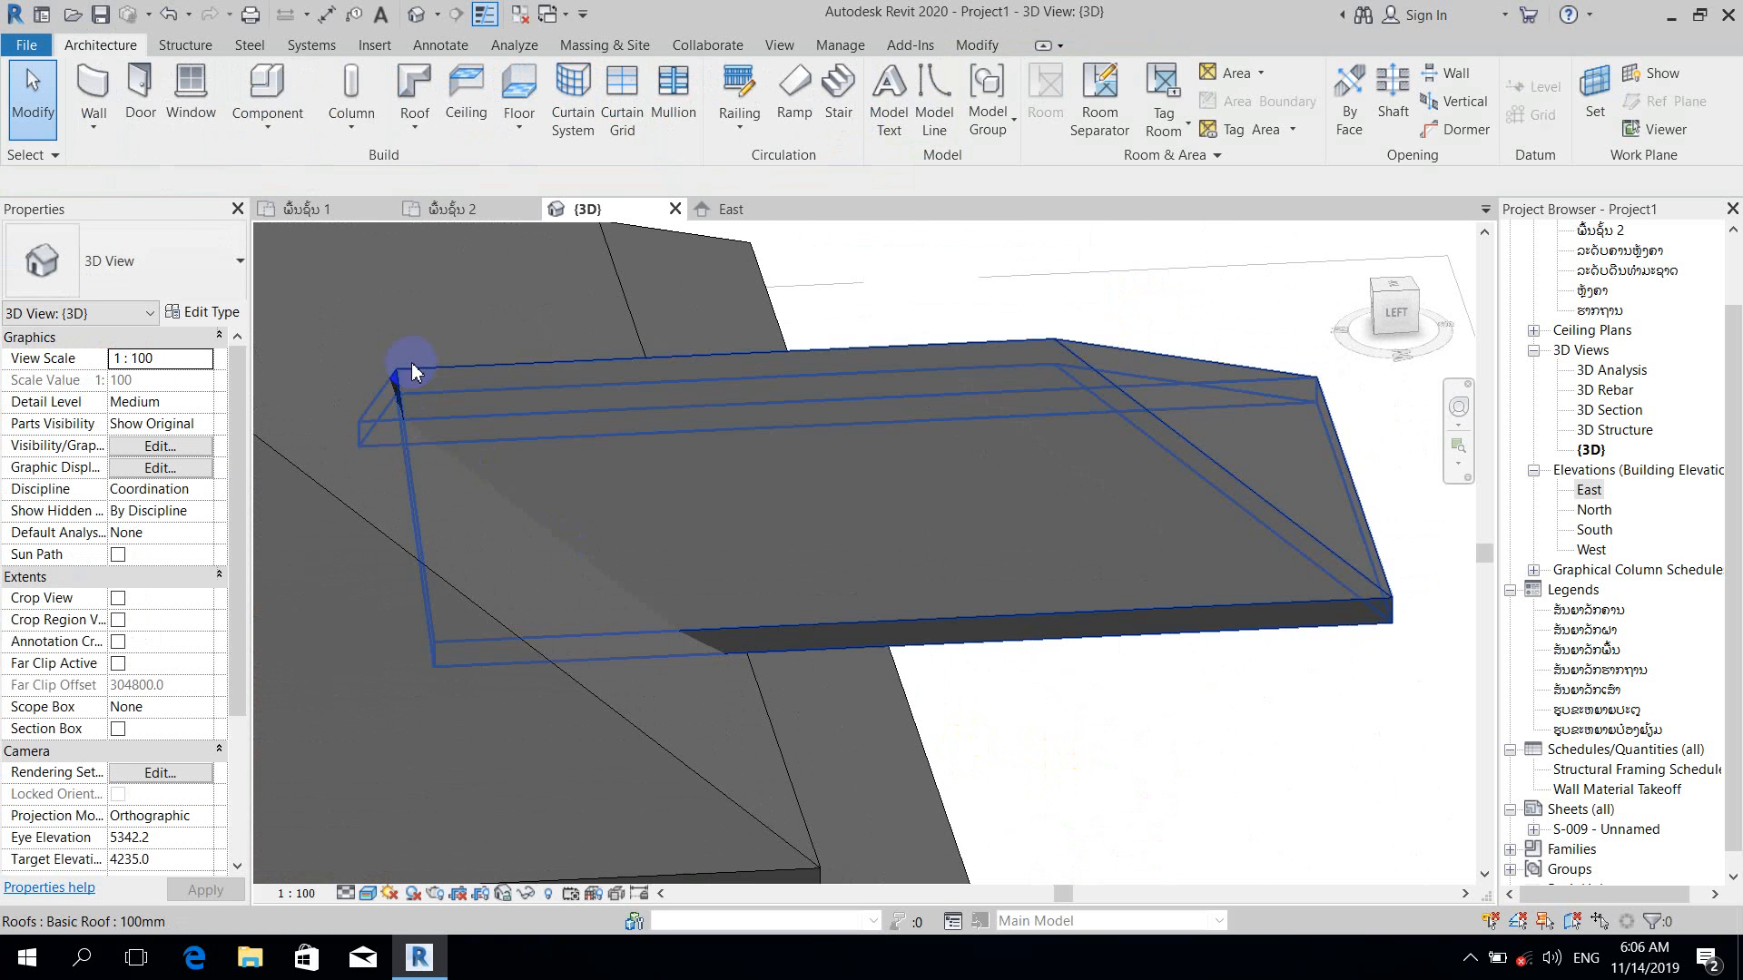
pyautogui.keyDown('shift'); pyautogui.moveTo(409, 377); pyautogui.dragTo(1438, 345, button='middle'); pyautogui.keyUp('shift')
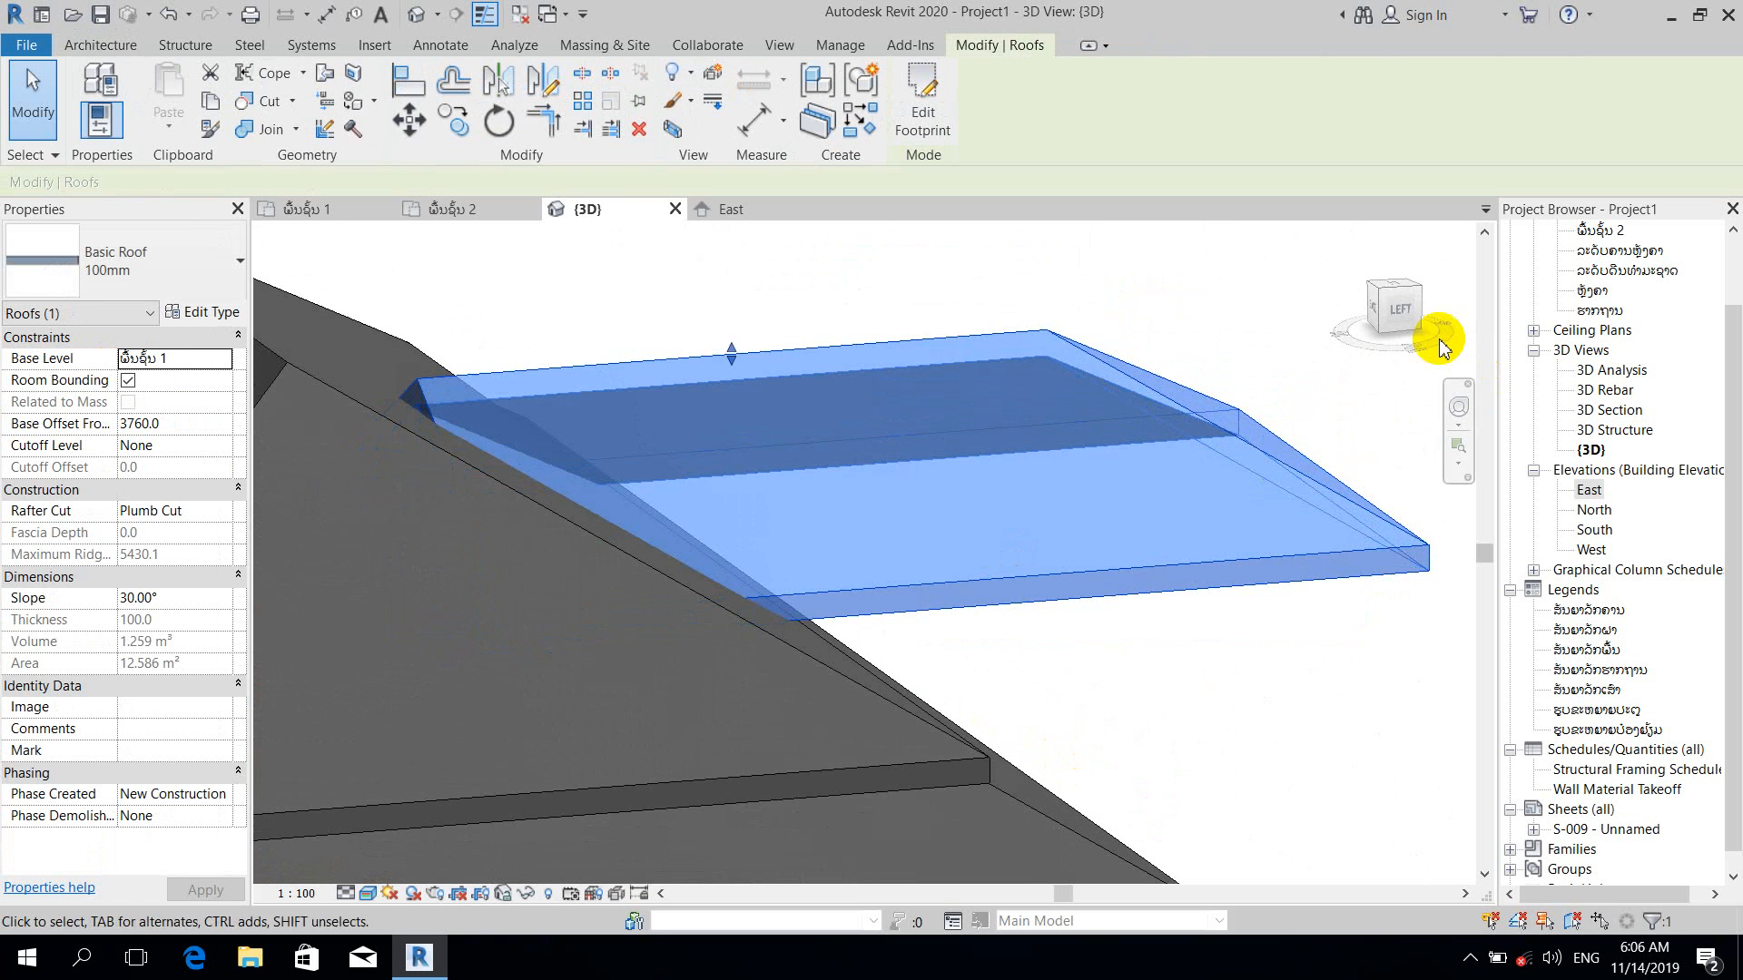
pyautogui.click(1344, 347)
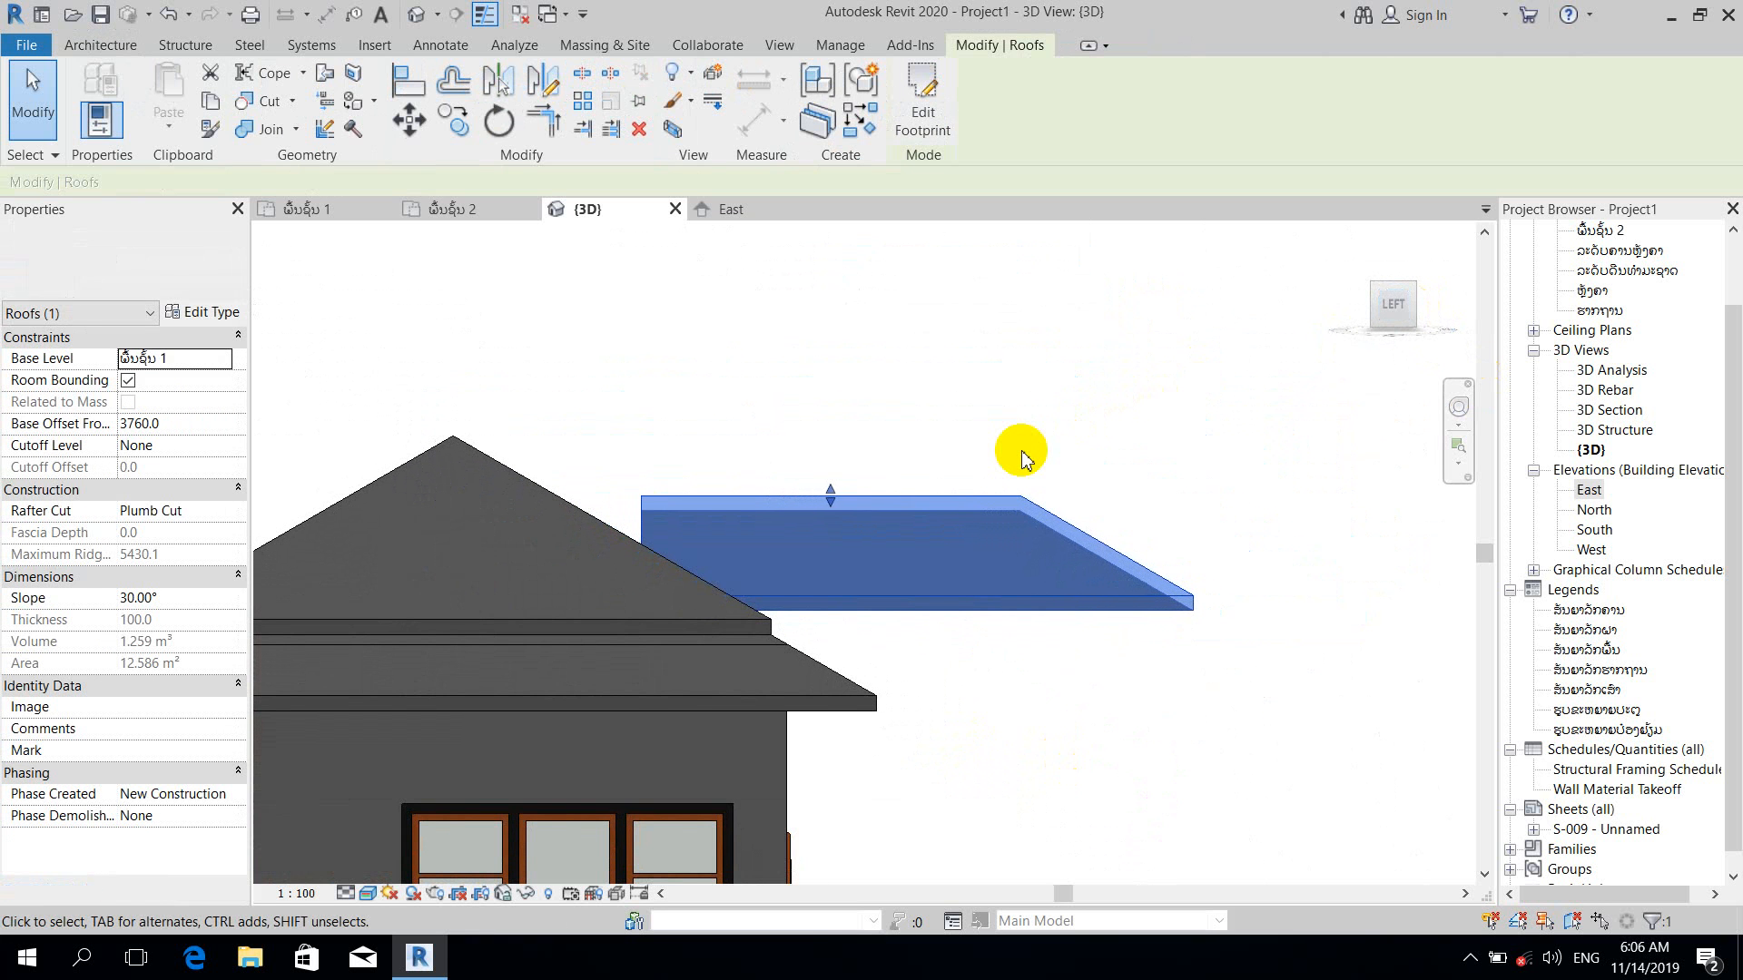
pyautogui.click(926, 346)
# Step: Join the entrance roof's rear edge to the front slope of the upper roof with Join/Unjoin Roof, and check the junction in 3D
pyautogui.keyDown('shift'); pyautogui.moveTo(925, 346); pyautogui.dragTo(939, 550, button='middle'); pyautogui.keyUp('shift')
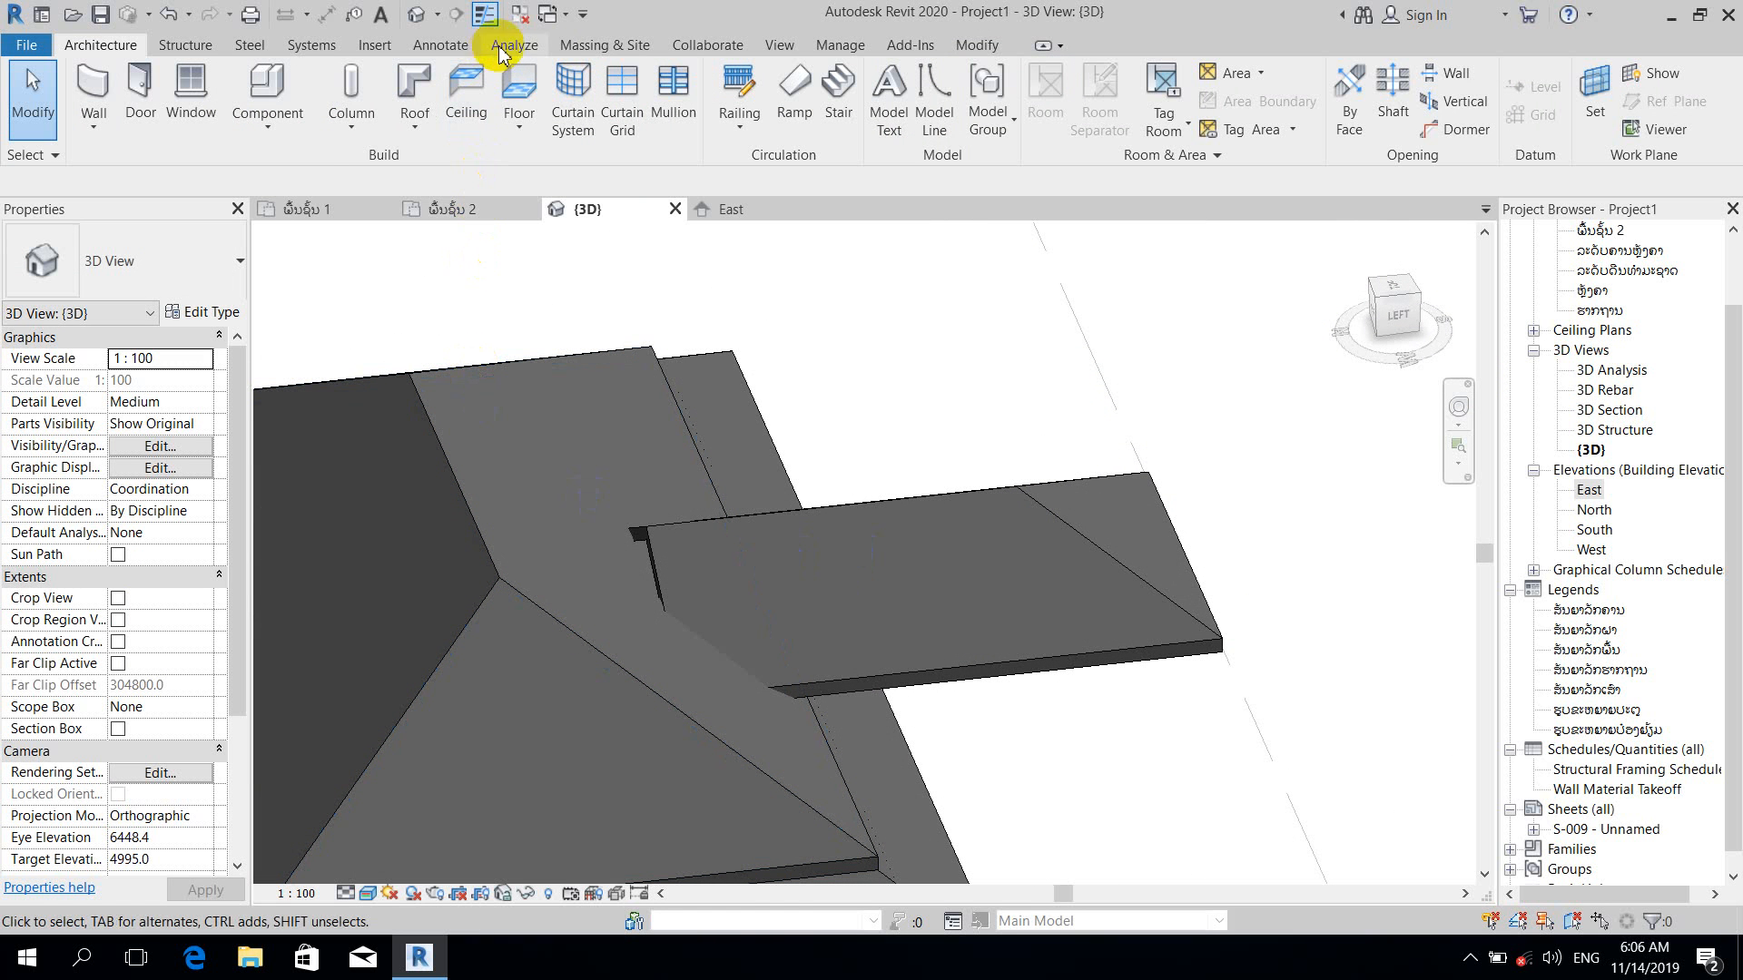
pyautogui.click(978, 45)
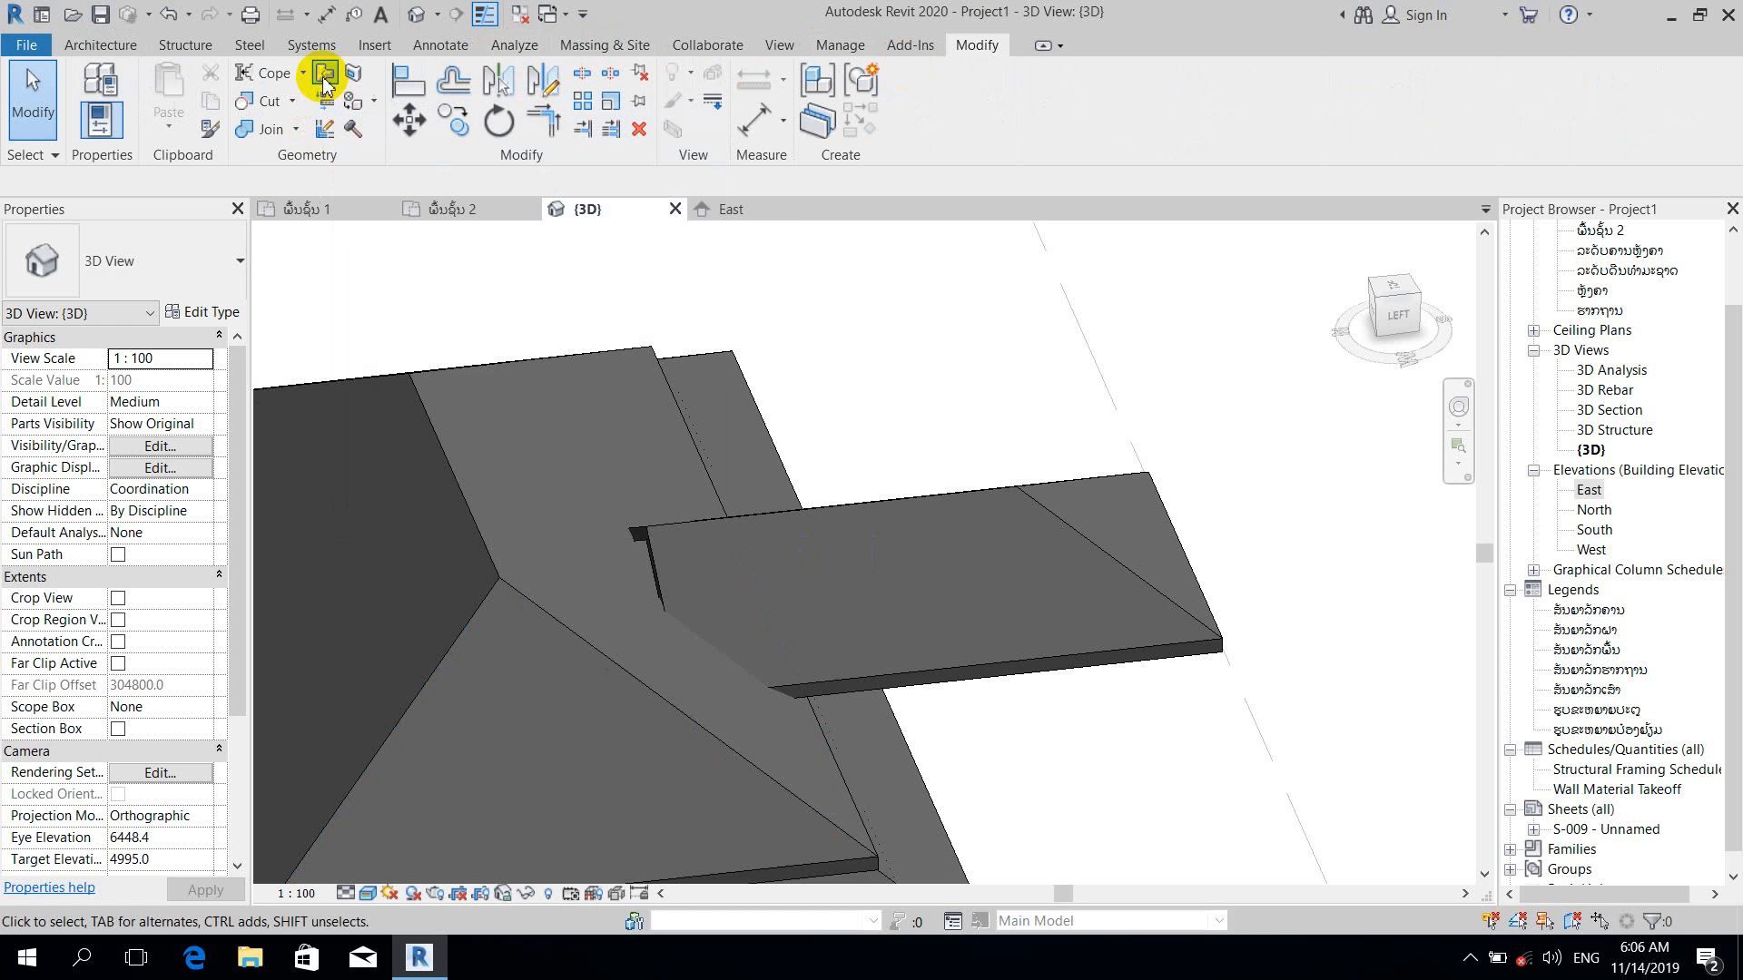
pyautogui.click(324, 74)
pyautogui.click(633, 539)
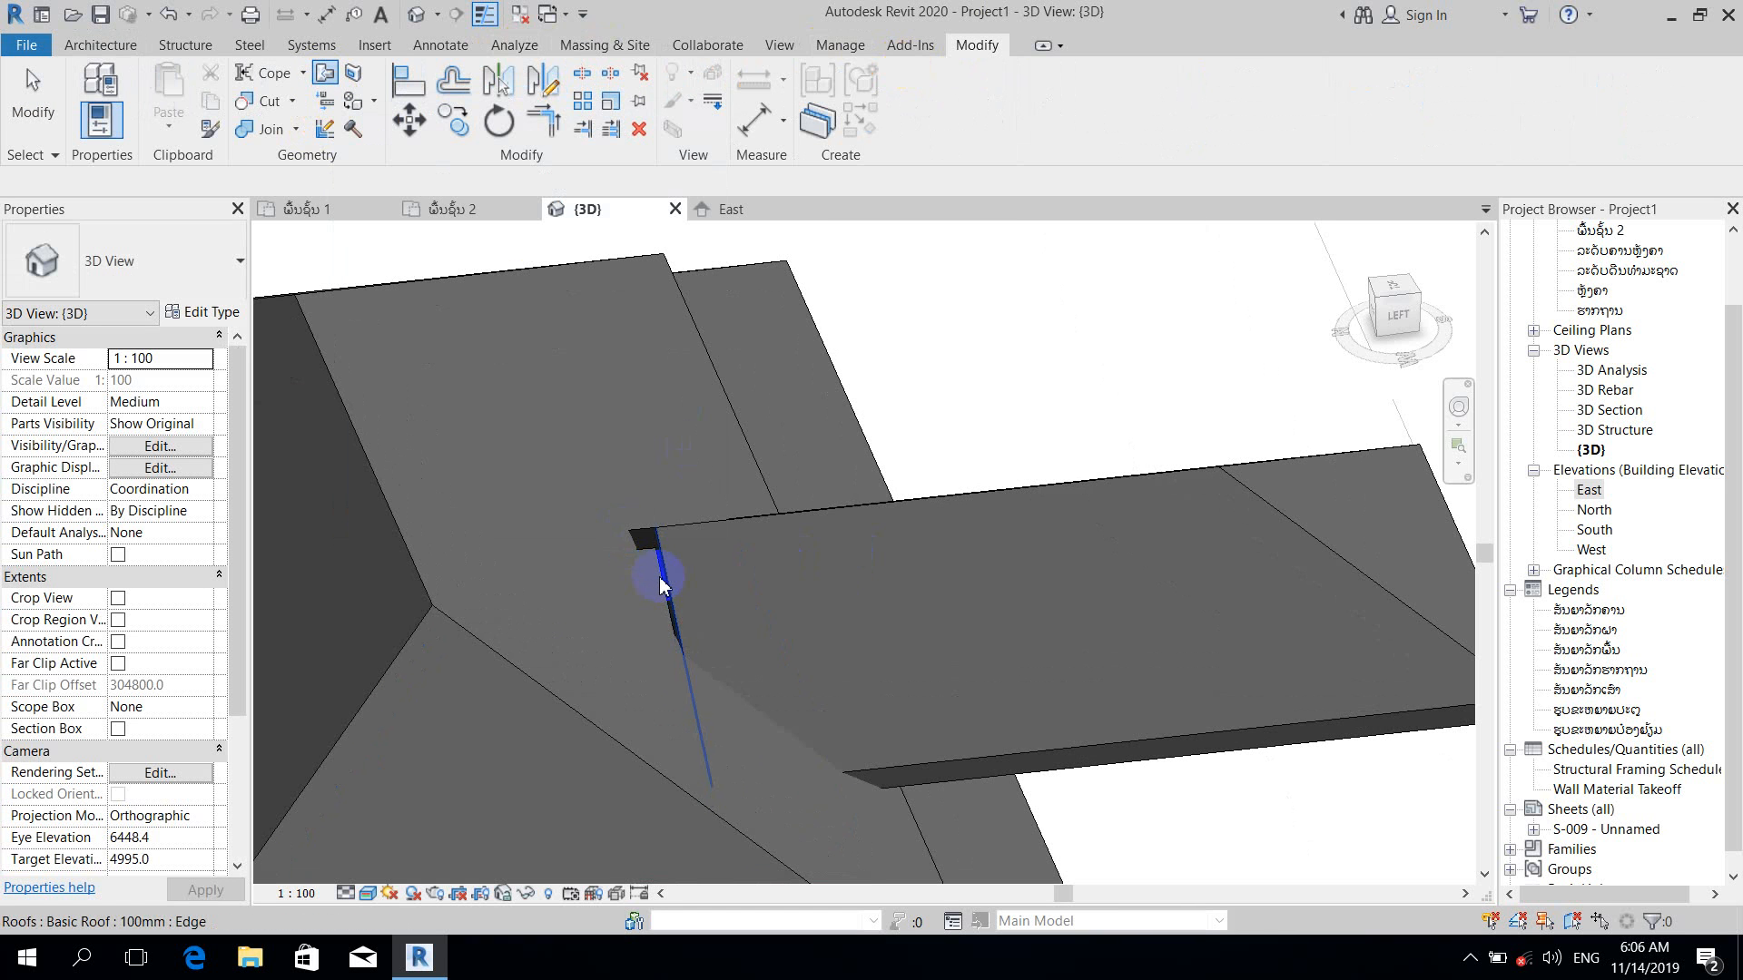
pyautogui.click(667, 578)
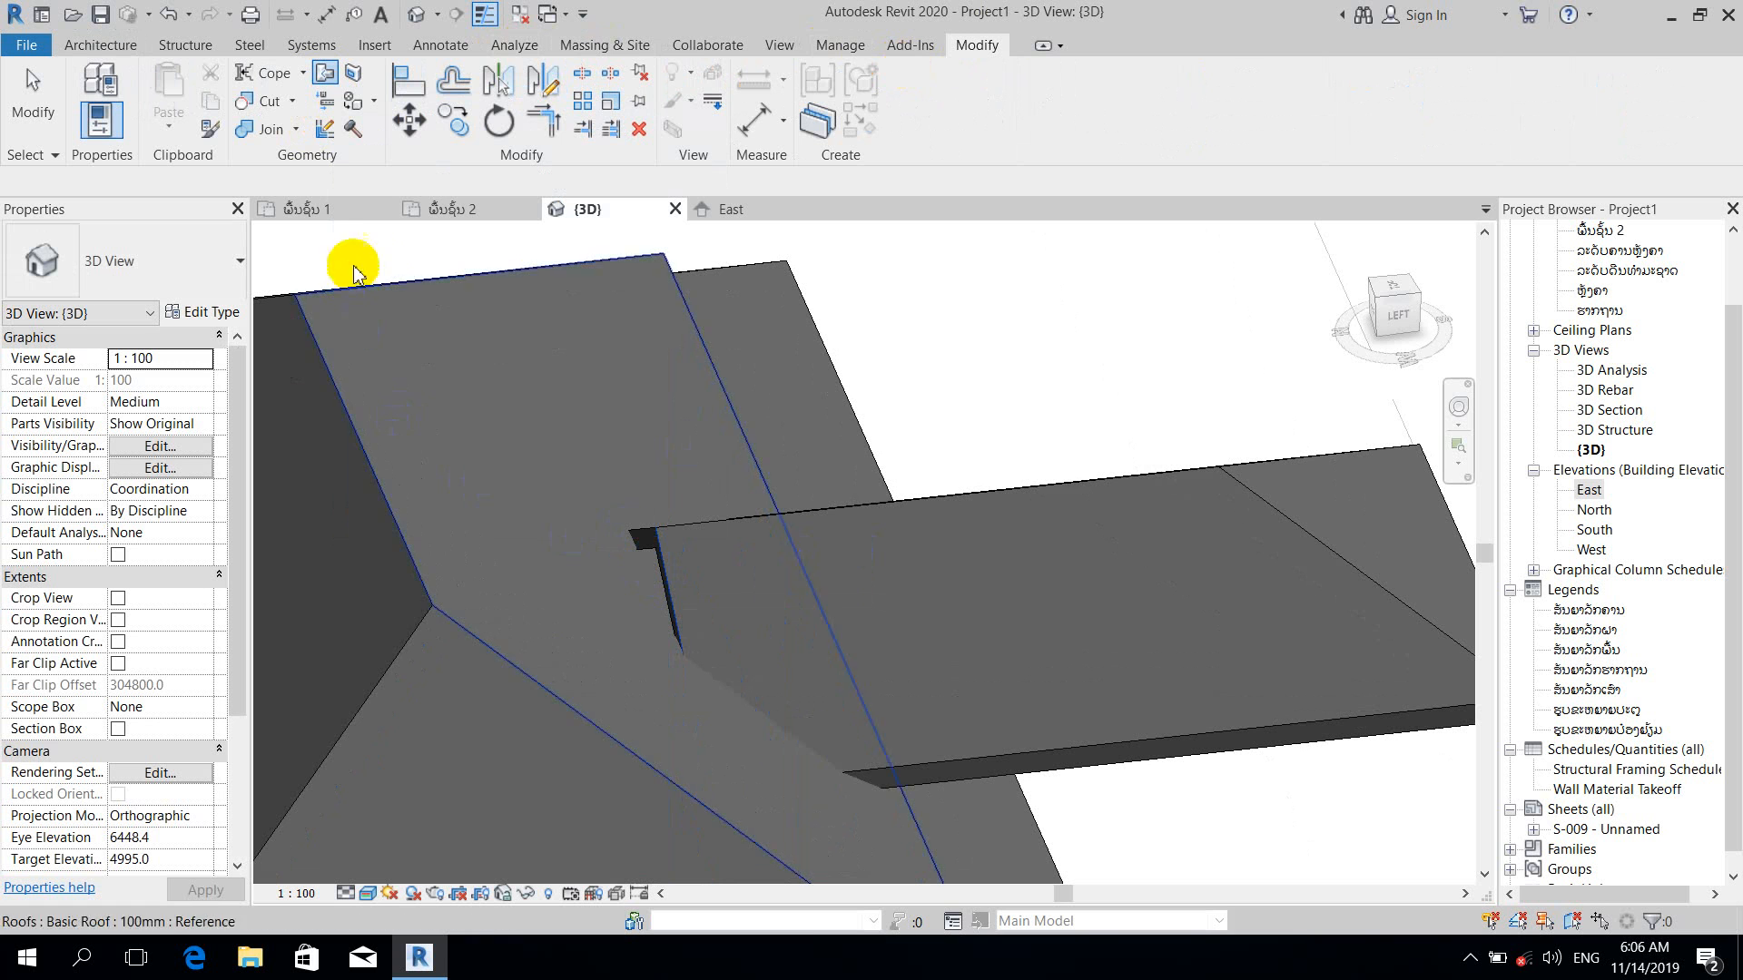
pyautogui.click(496, 654)
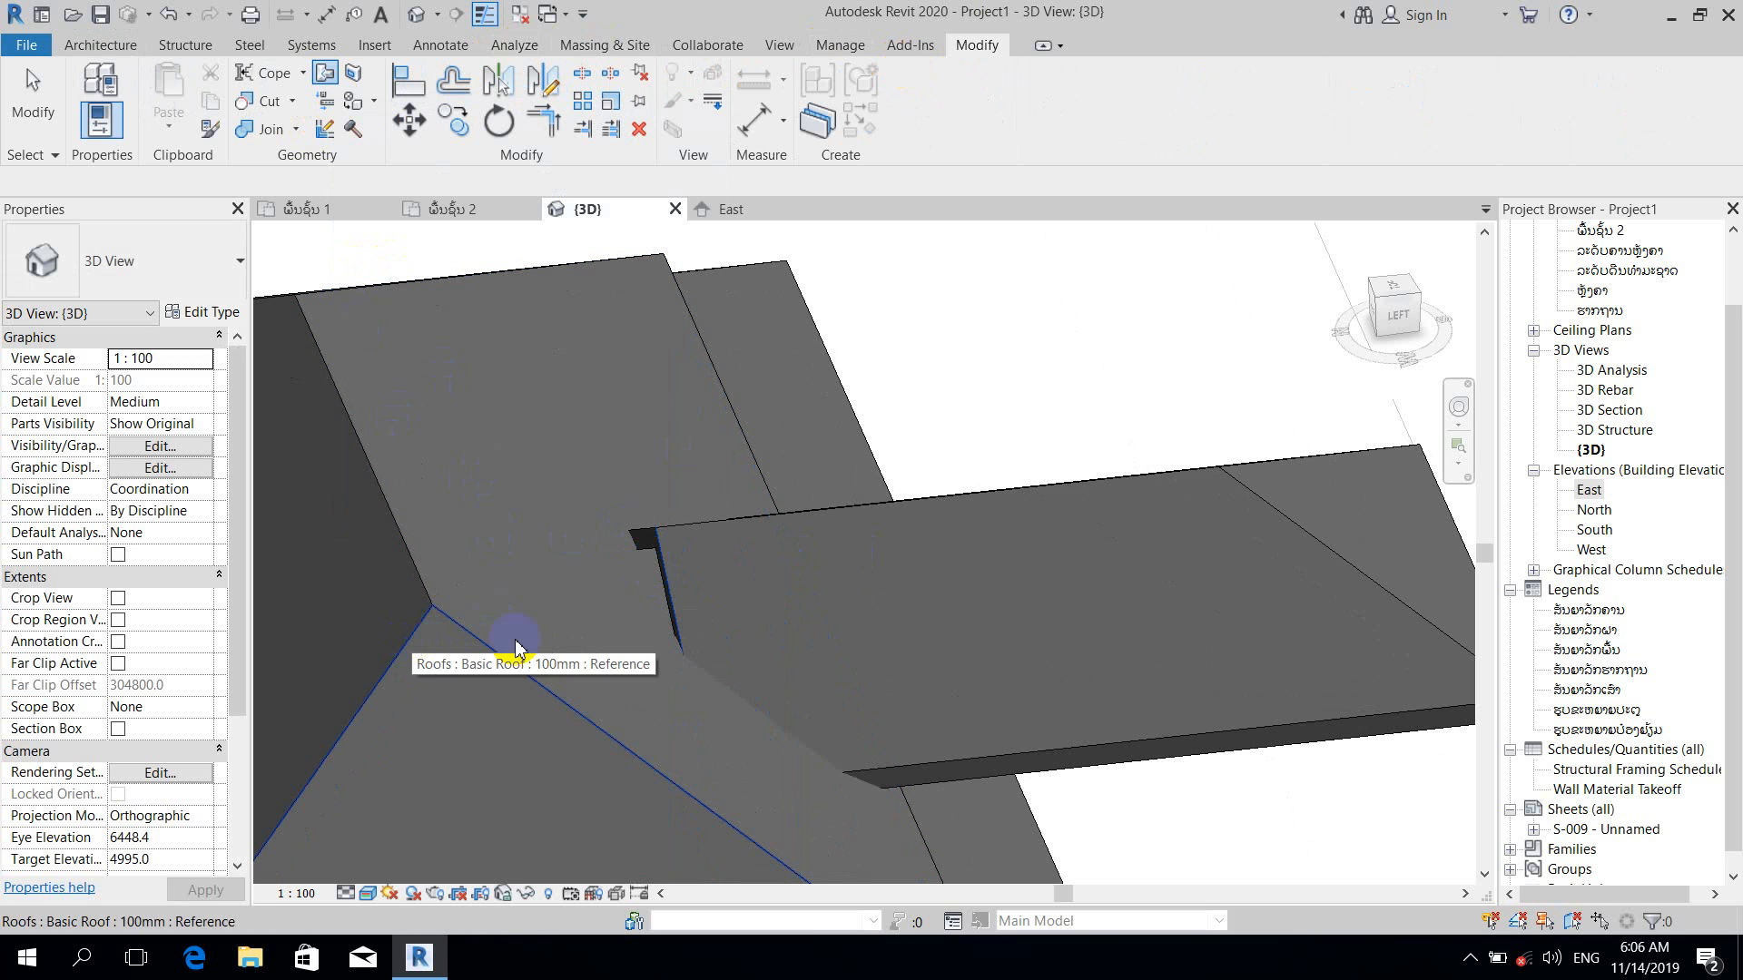
pyautogui.click(536, 673)
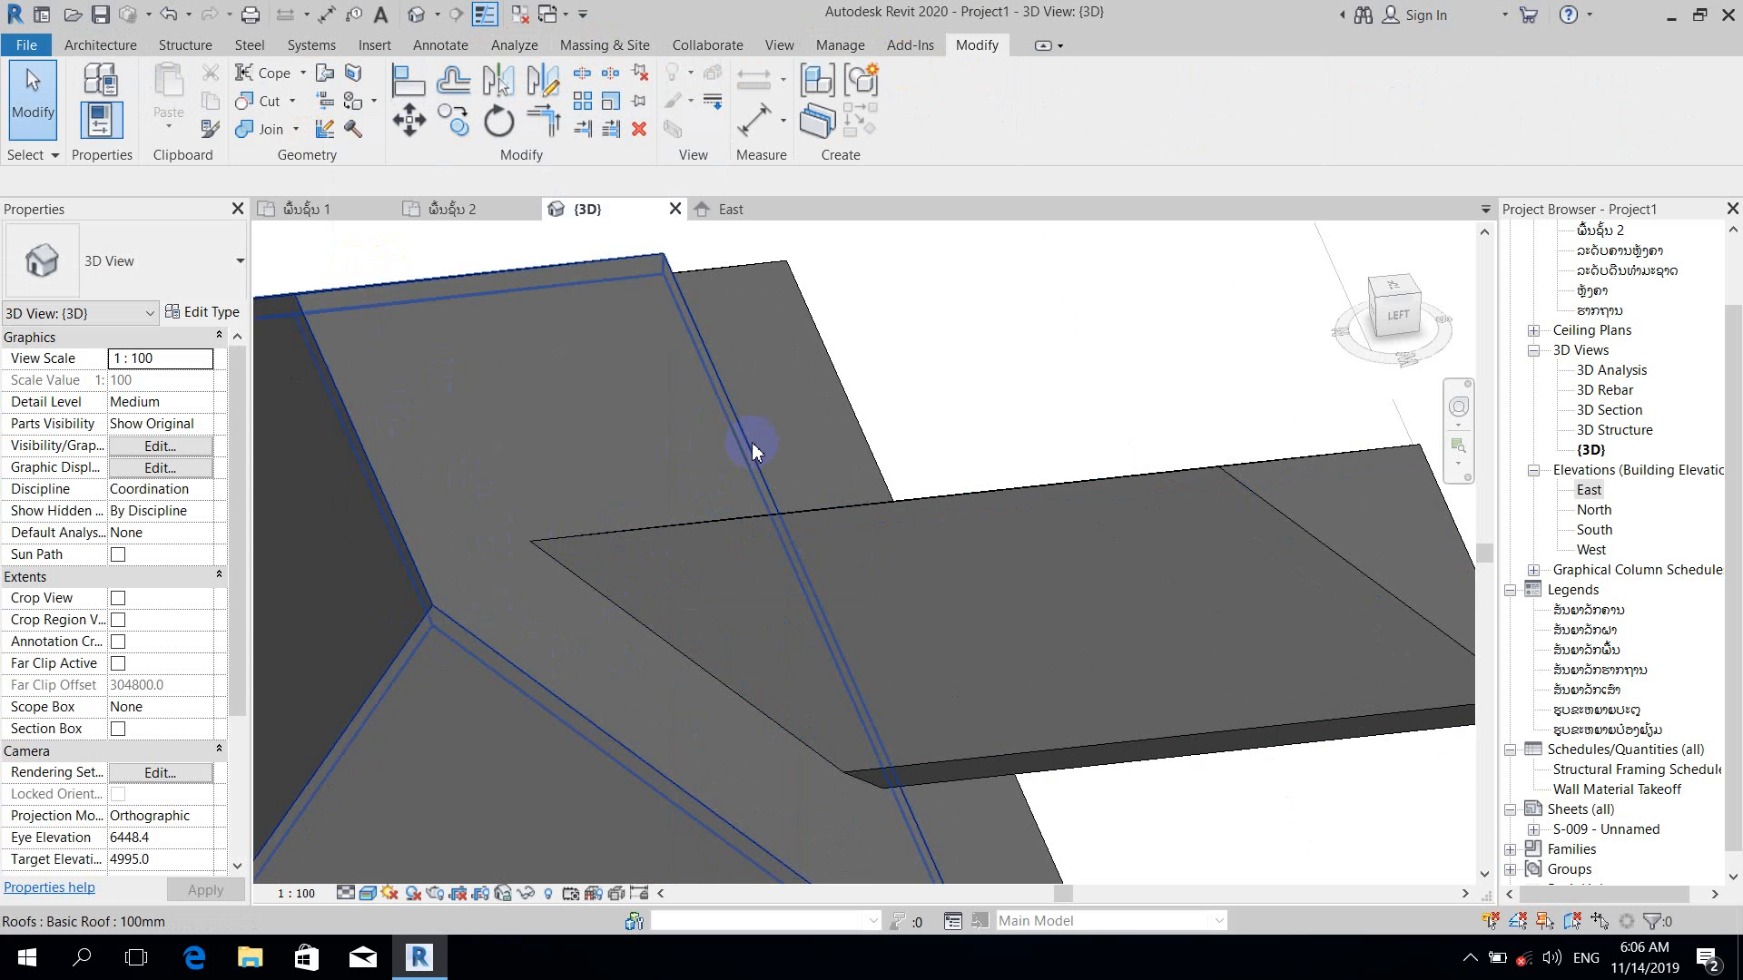
pyautogui.scroll(-4, 917, 531)
pyautogui.keyDown('shift'); pyautogui.moveTo(917, 530); pyautogui.dragTo(685, 481, button='middle'); pyautogui.keyUp('shift')
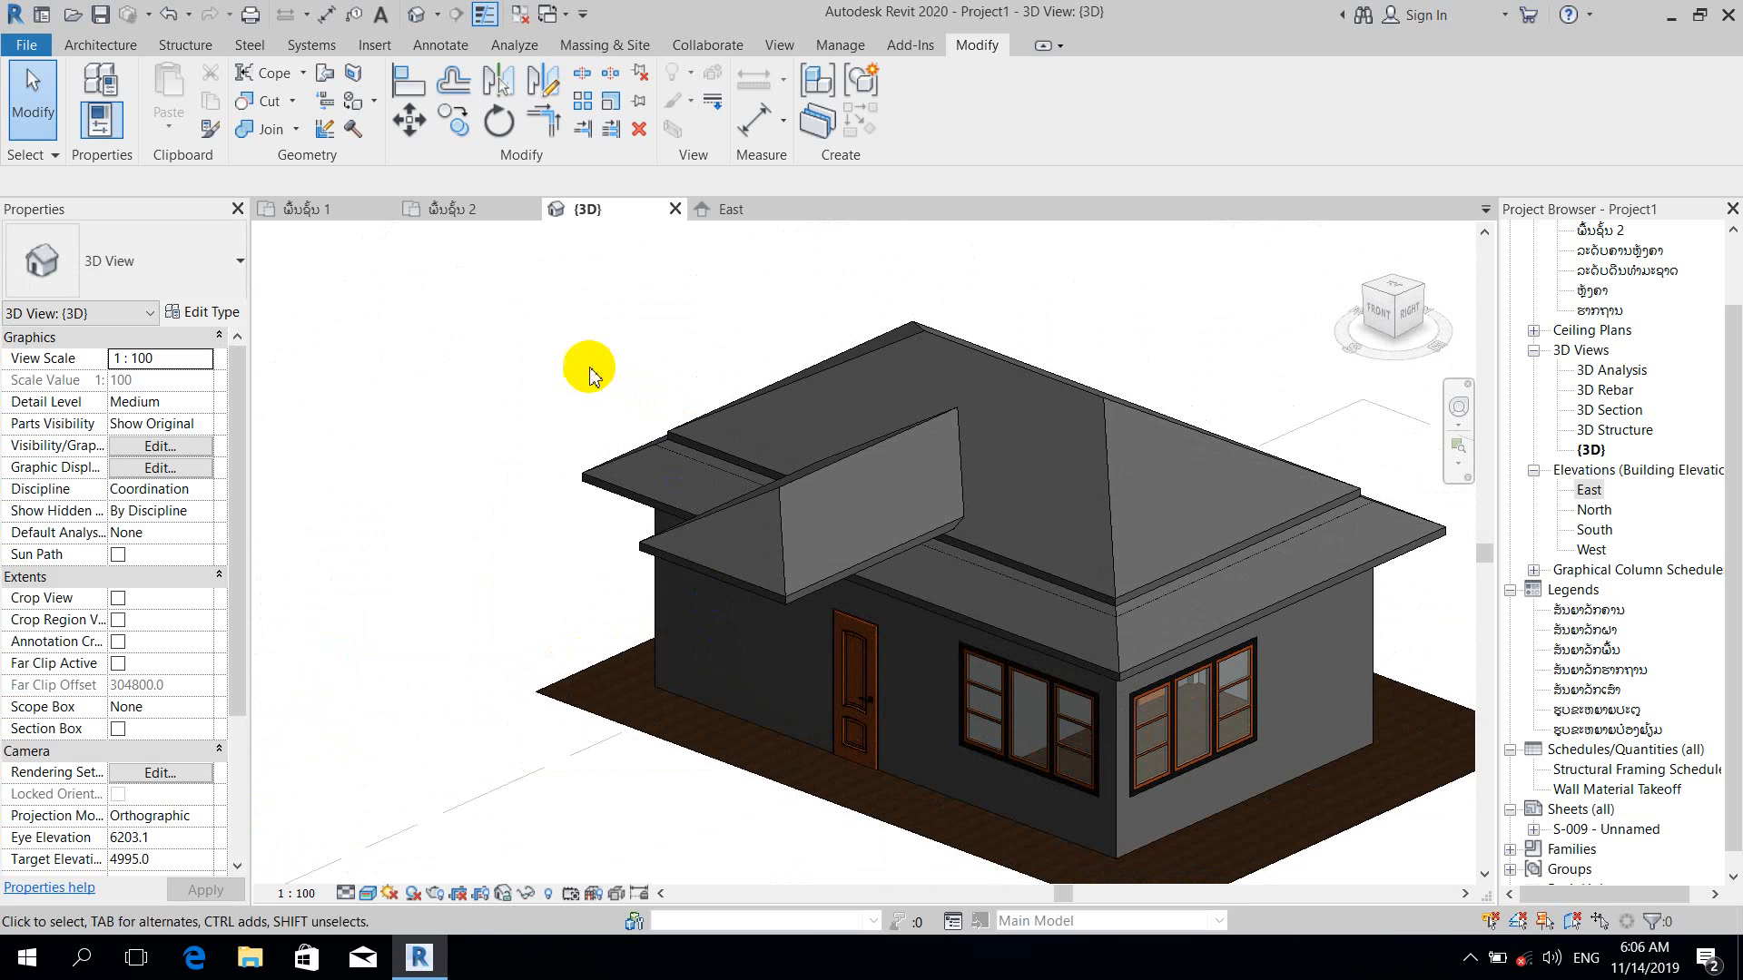